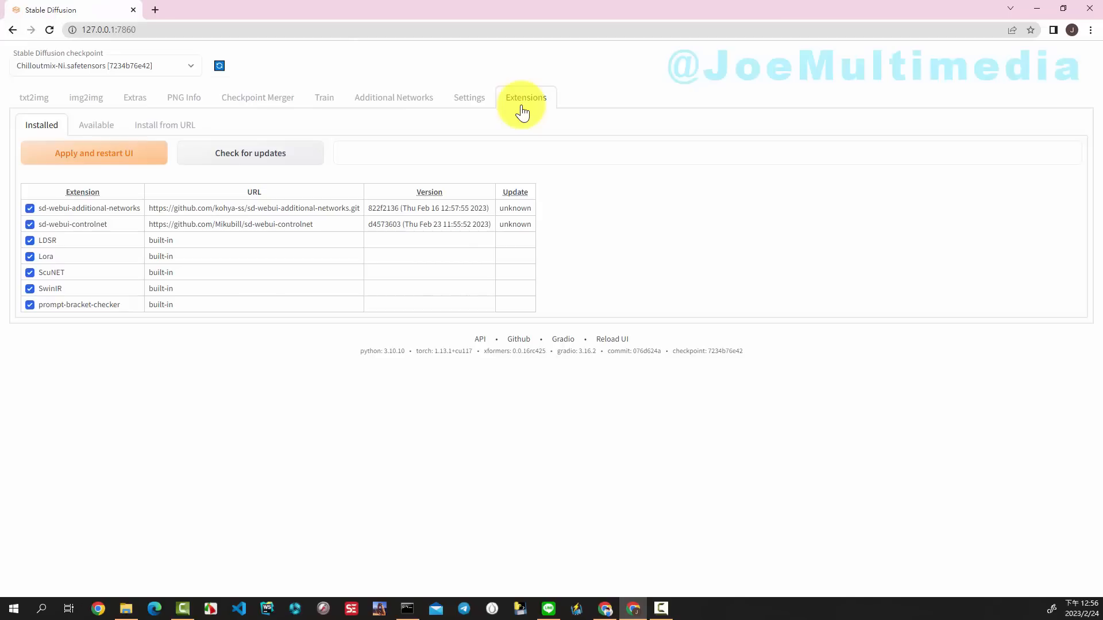
# Load the list of available extensions and find the OpenPose Editor entry by searching the page for "open".
pyautogui.click(90, 130)
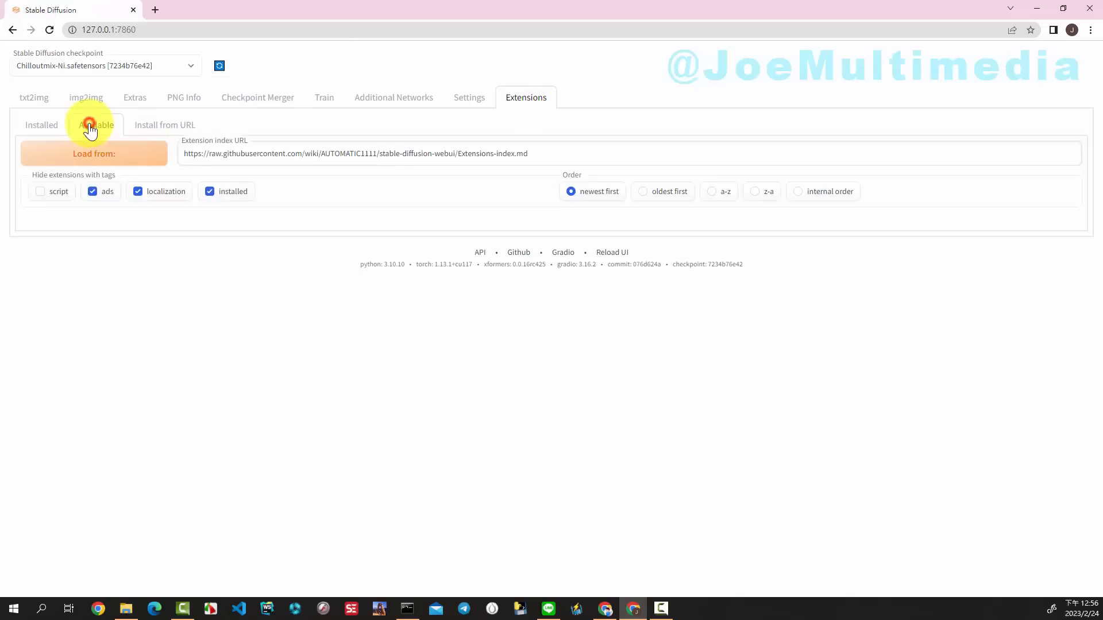
pyautogui.click(128, 164)
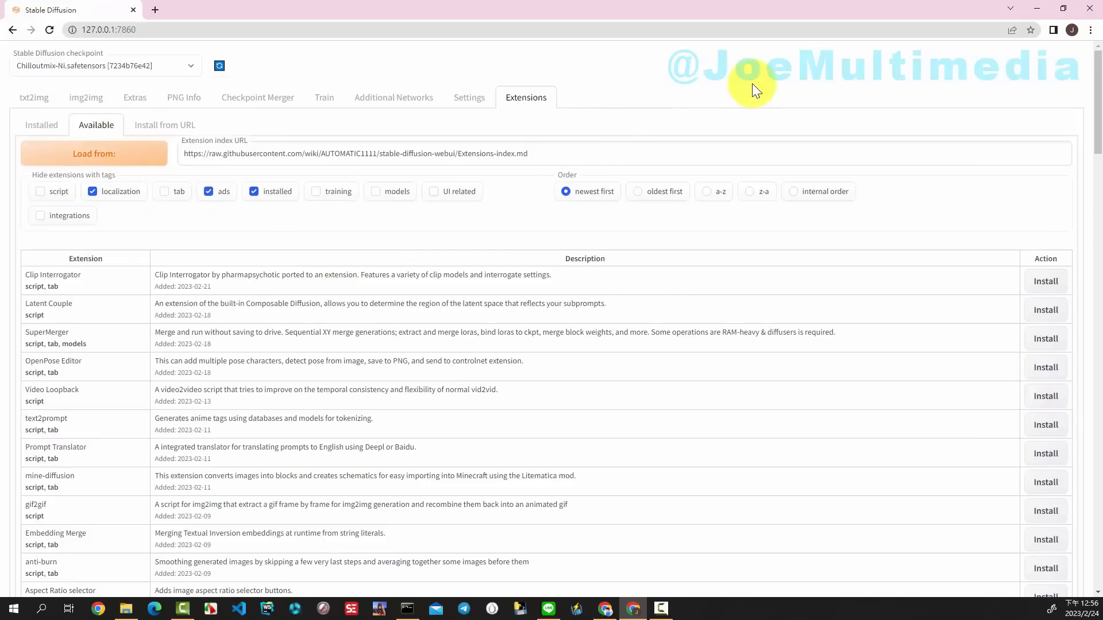
pyautogui.hotkey('ctrl', 'f')
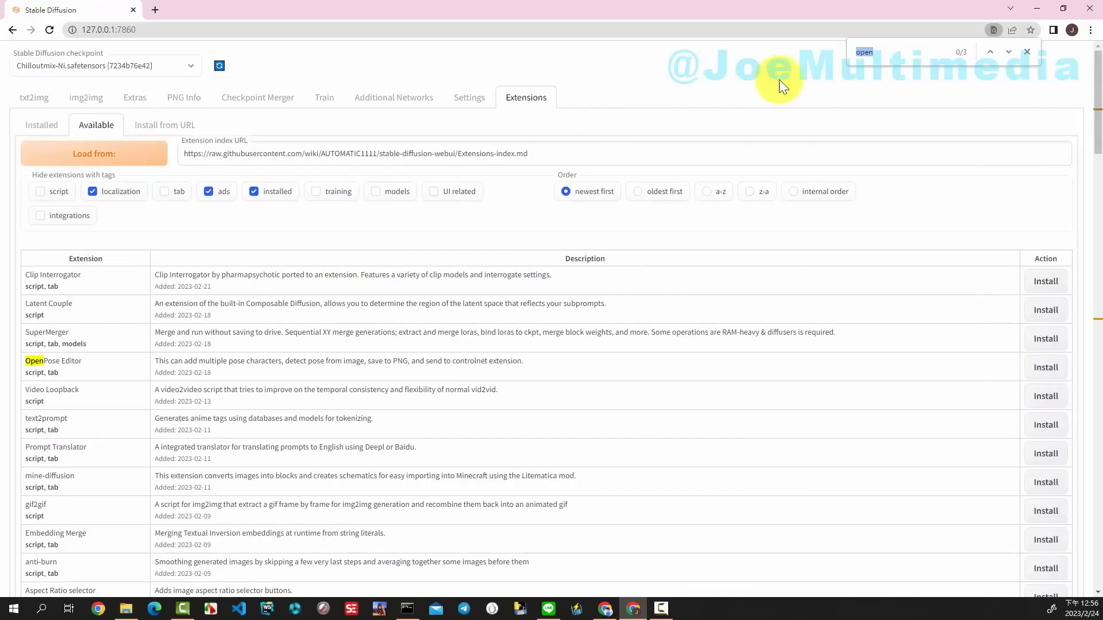
pyautogui.click(1004, 51)
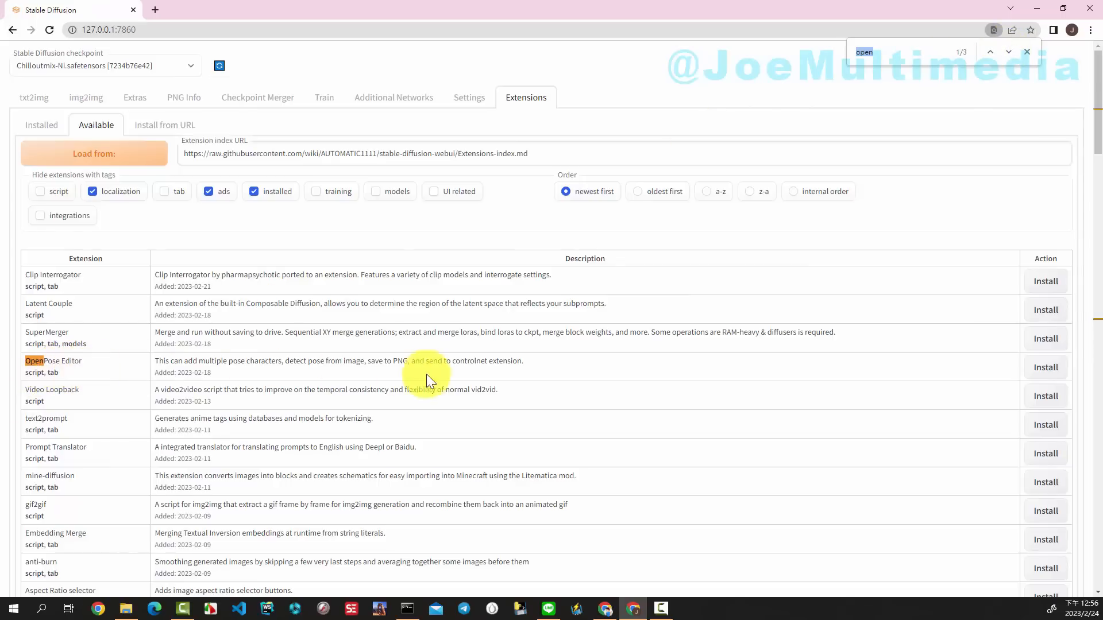
# Install the OpenPose Editor extension, then apply it and restart the UI.
pyautogui.click(1035, 367)
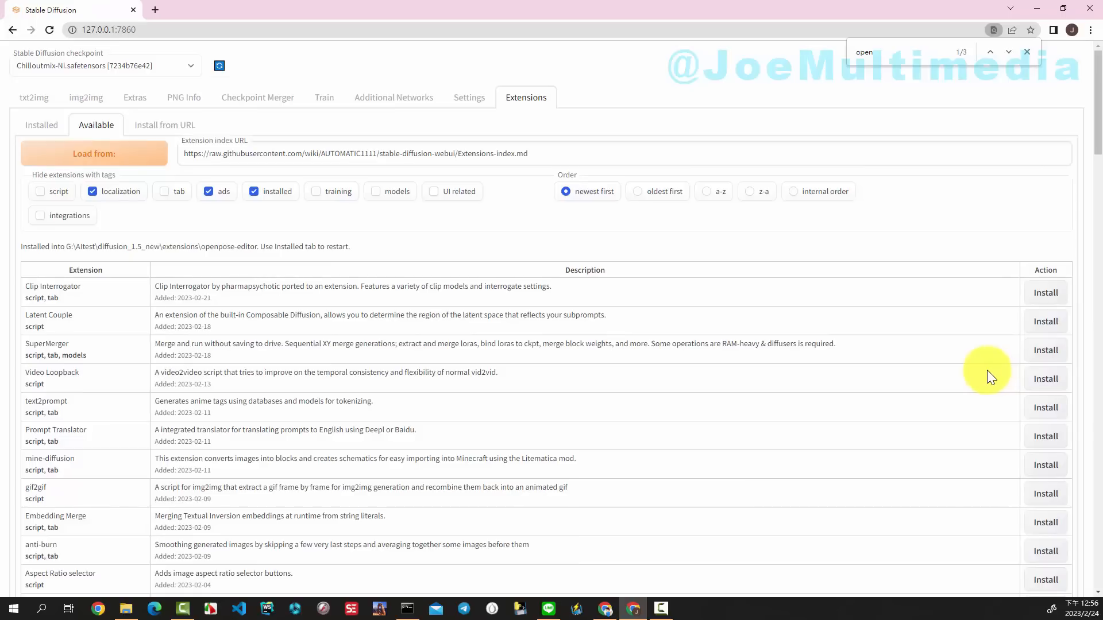
pyautogui.click(35, 127)
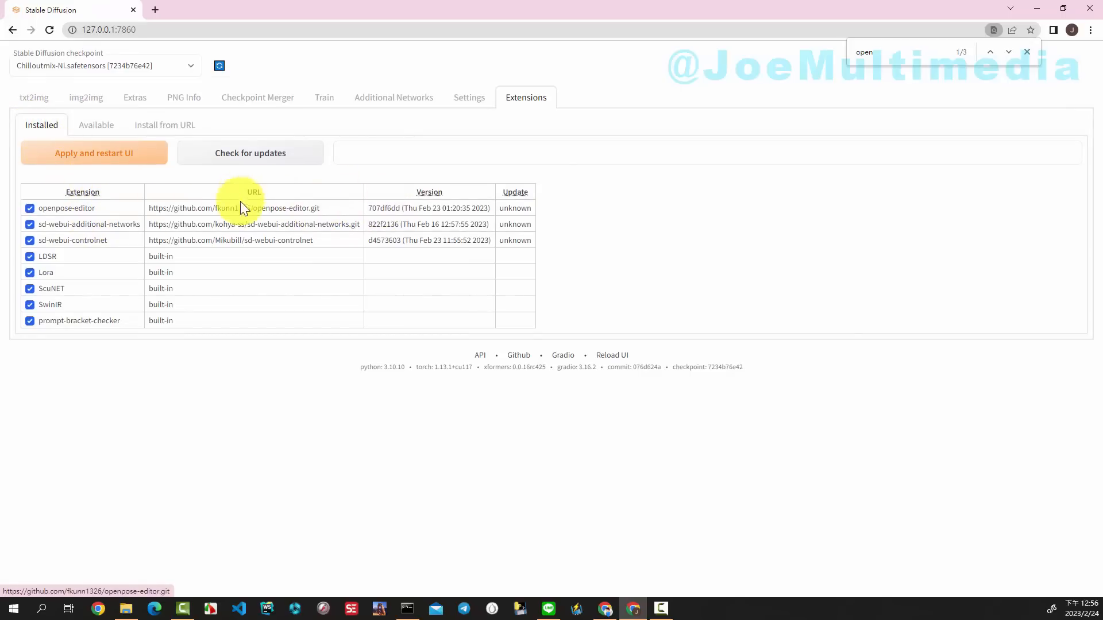
pyautogui.click(105, 163)
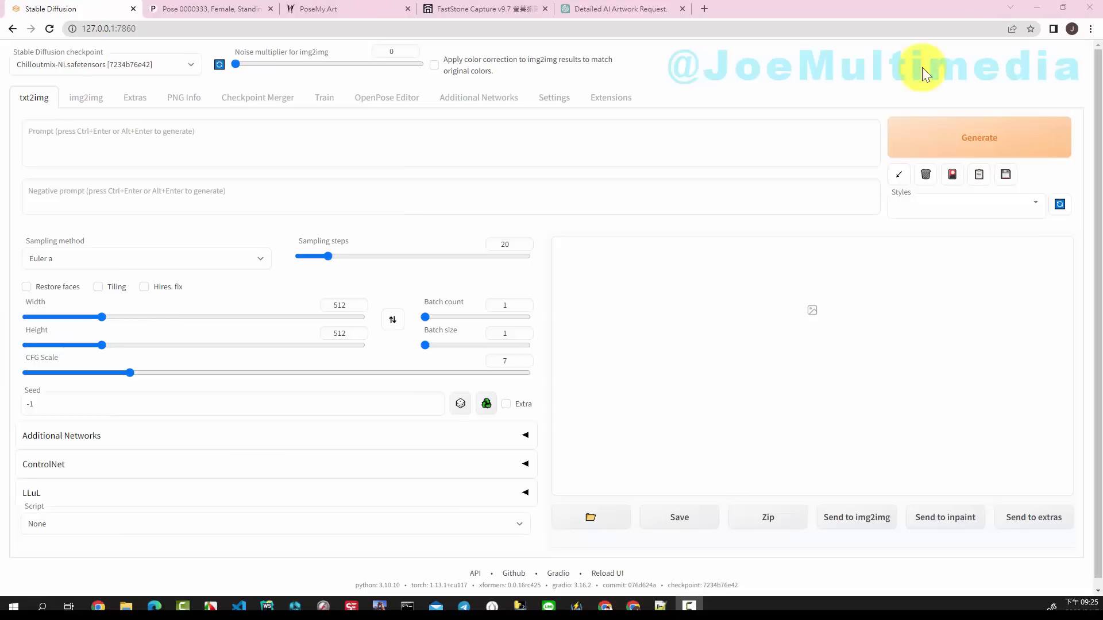
# Open the OpenPose Editor and clear its canvas after trying out a move of the right shoulder joint.
pyautogui.click(386, 98)
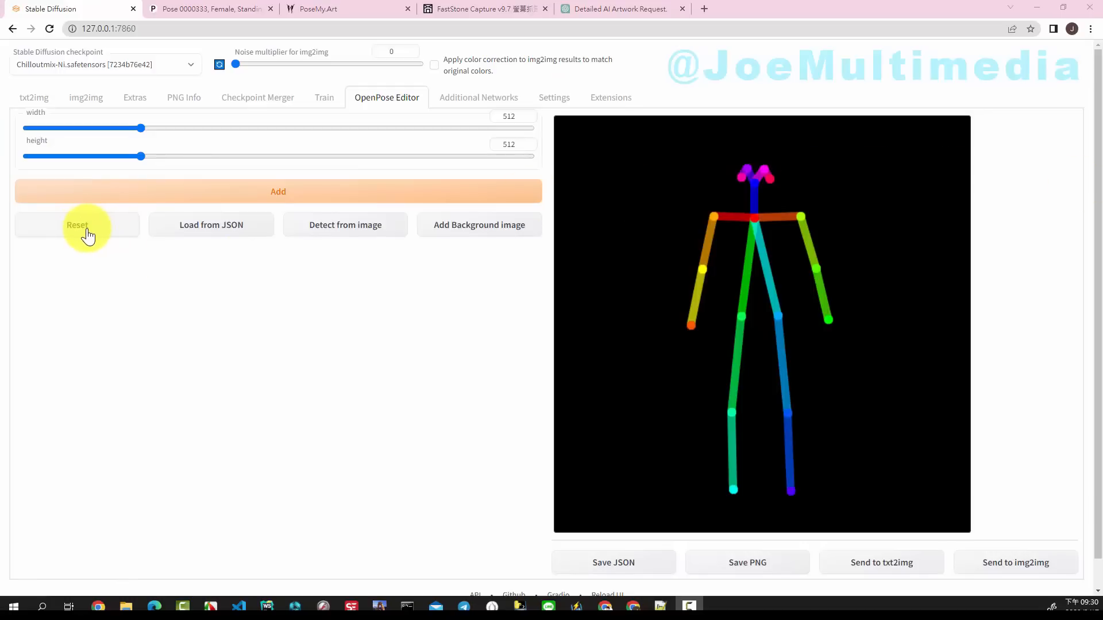
pyautogui.moveTo(718, 222); pyautogui.dragTo(637, 169)
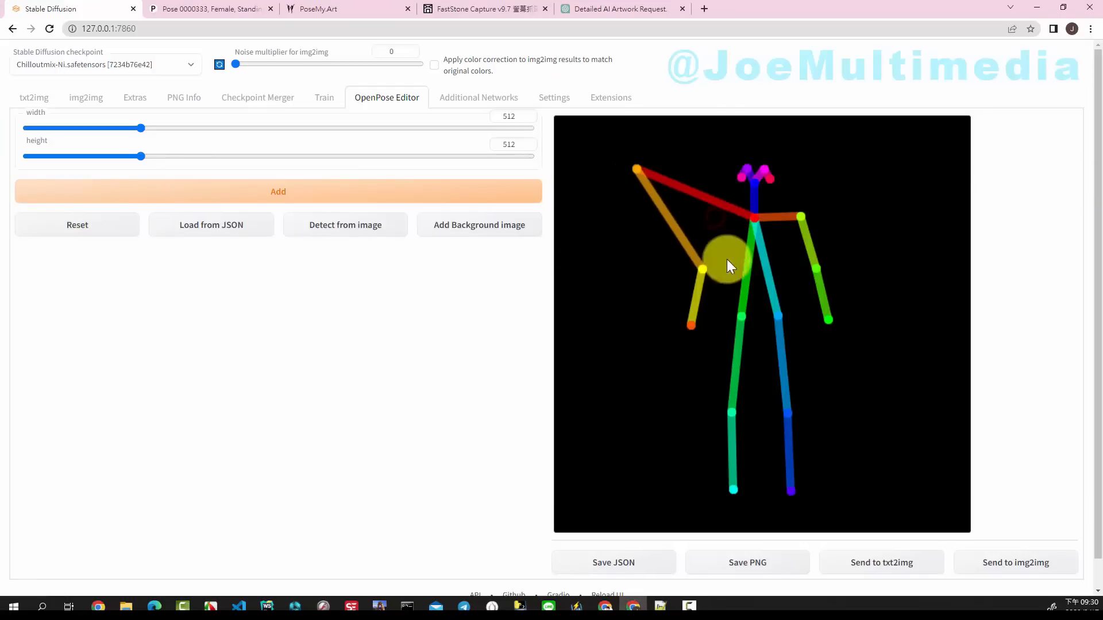
pyautogui.click(70, 232)
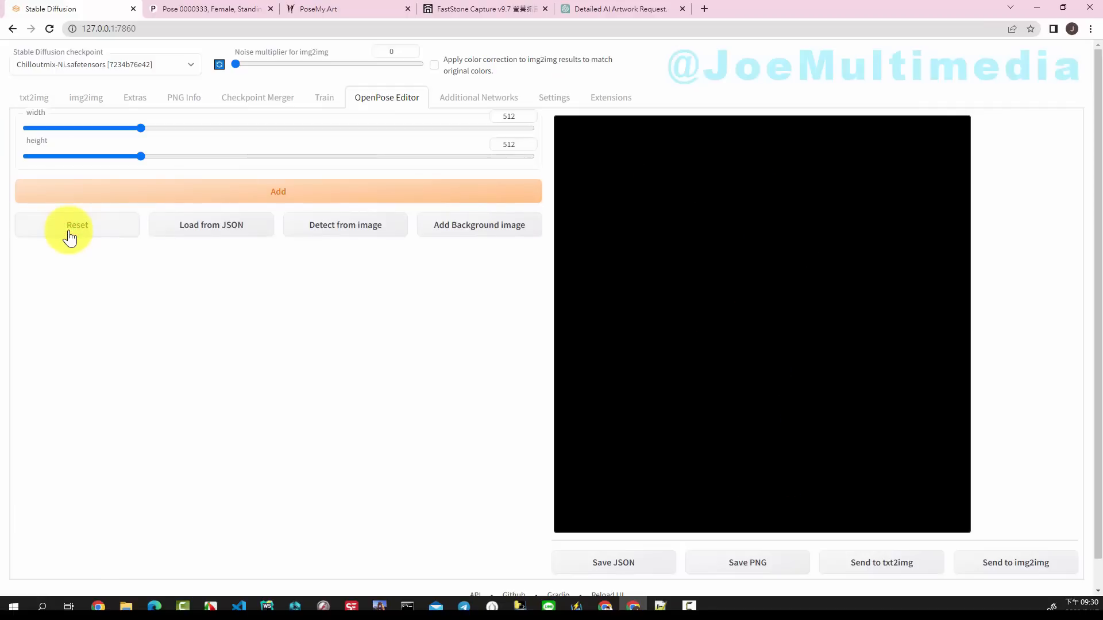
# Add three skeletons, moving the first two to opposite sides of the canvas, and reset the canvas.
pyautogui.click(279, 194)
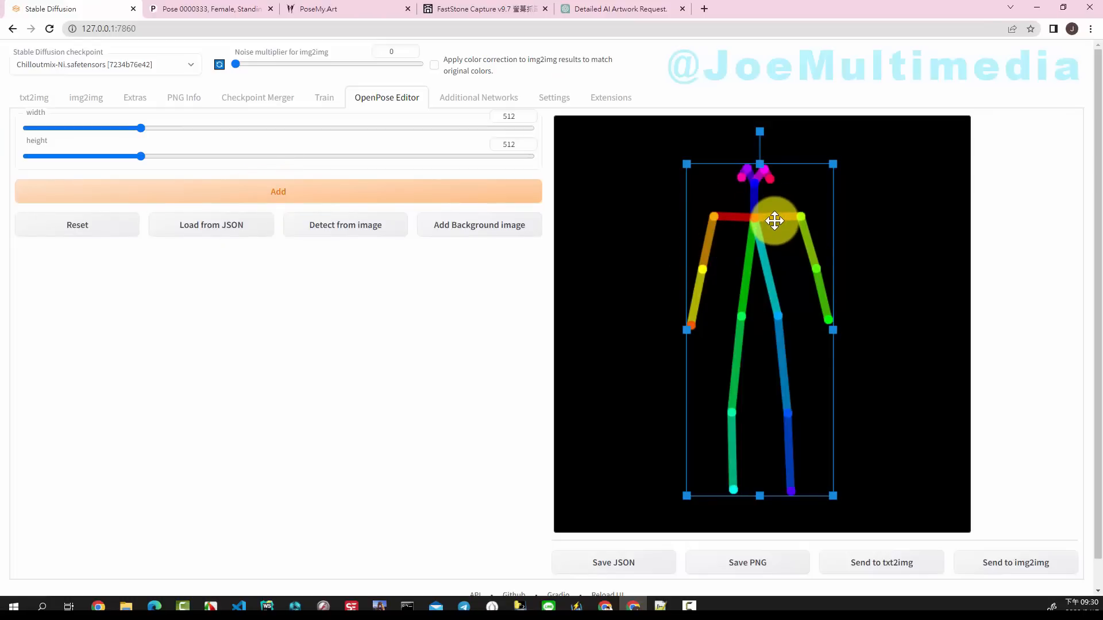
pyautogui.moveTo(771, 219); pyautogui.dragTo(874, 217)
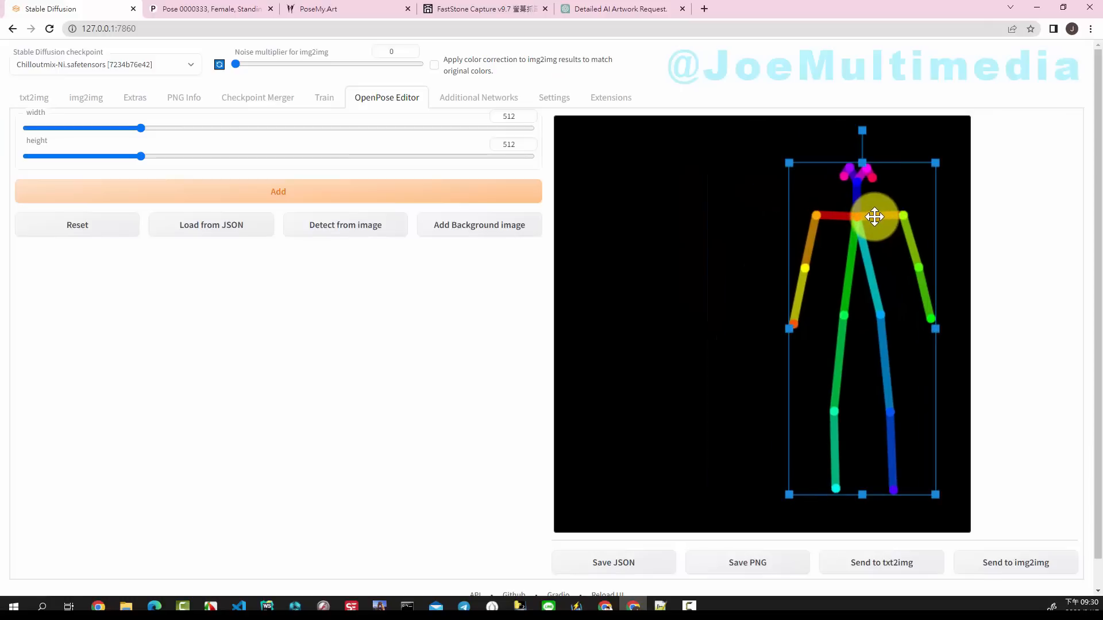
pyautogui.click(422, 192)
pyautogui.moveTo(781, 219); pyautogui.dragTo(716, 222)
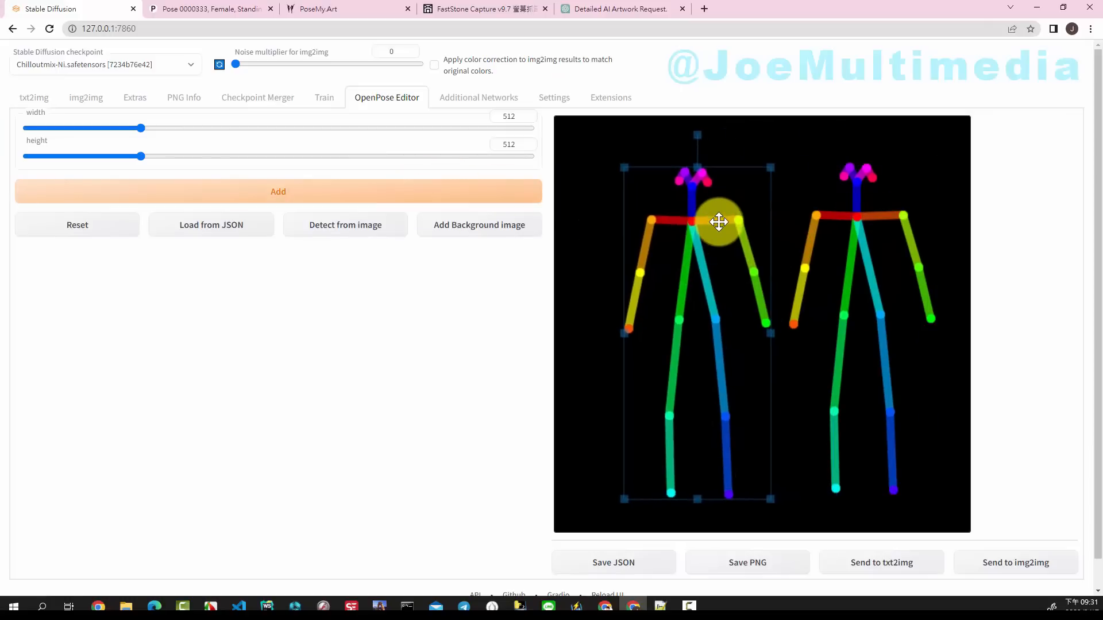
pyautogui.click(264, 192)
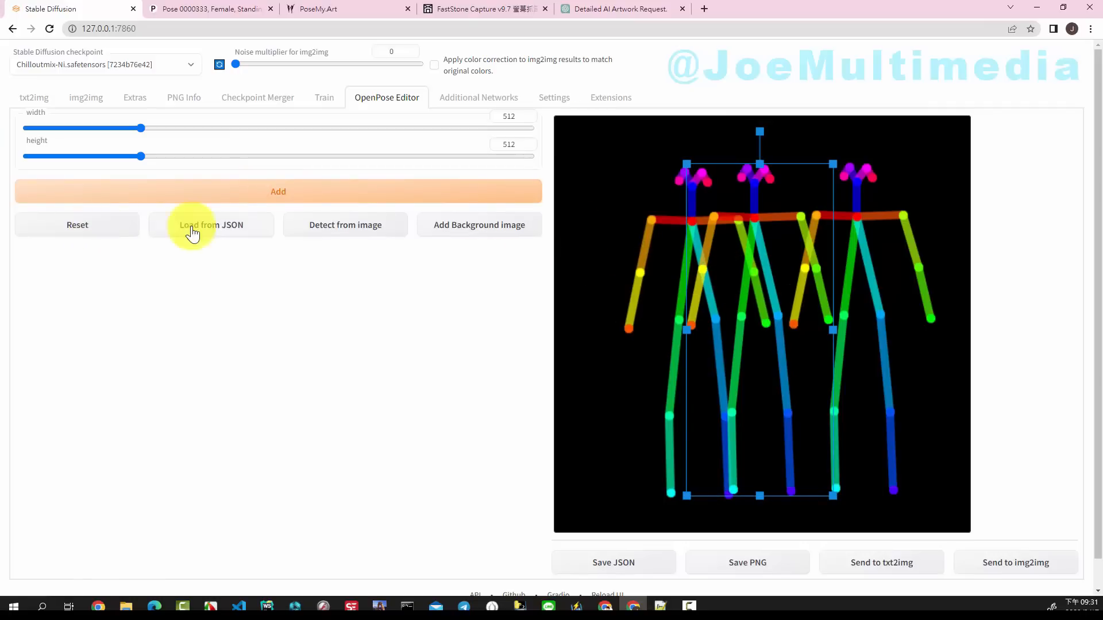
pyautogui.click(114, 227)
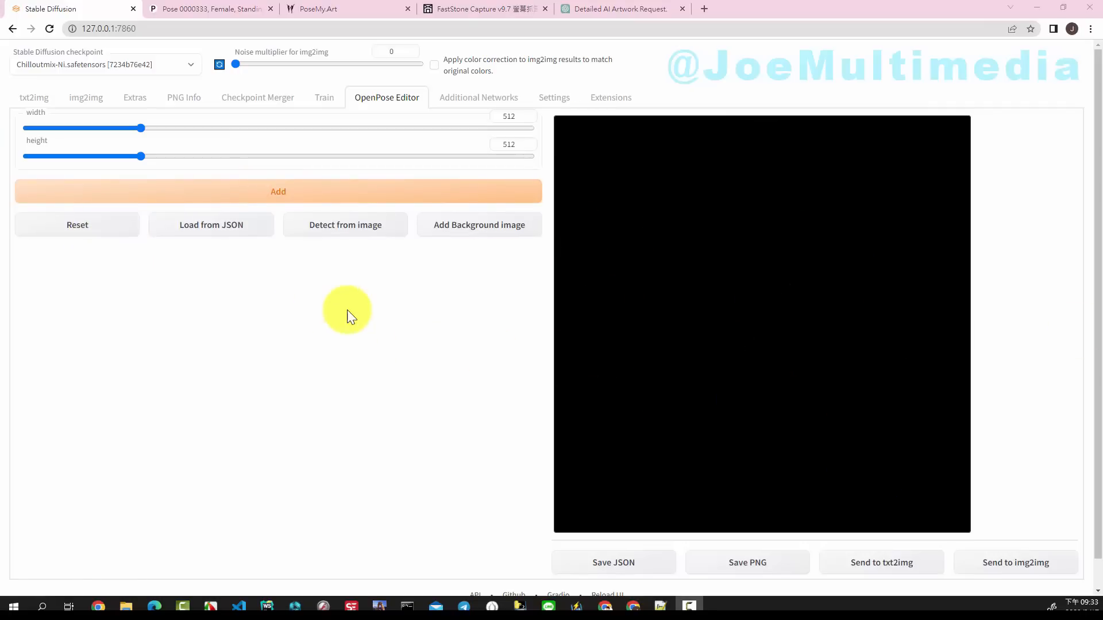
# Add one skeleton to the empty canvas, scale it down slightly, stretch it a little downward and deselect it.
pyautogui.click(273, 191)
pyautogui.click(273, 192)
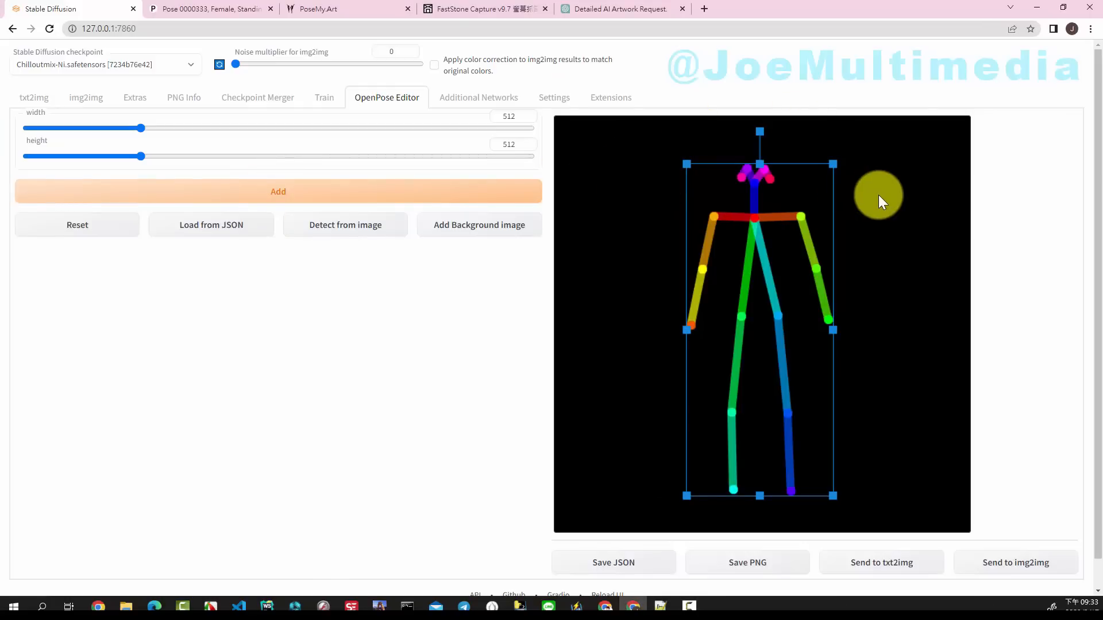
pyautogui.moveTo(835, 162); pyautogui.dragTo(846, 197)
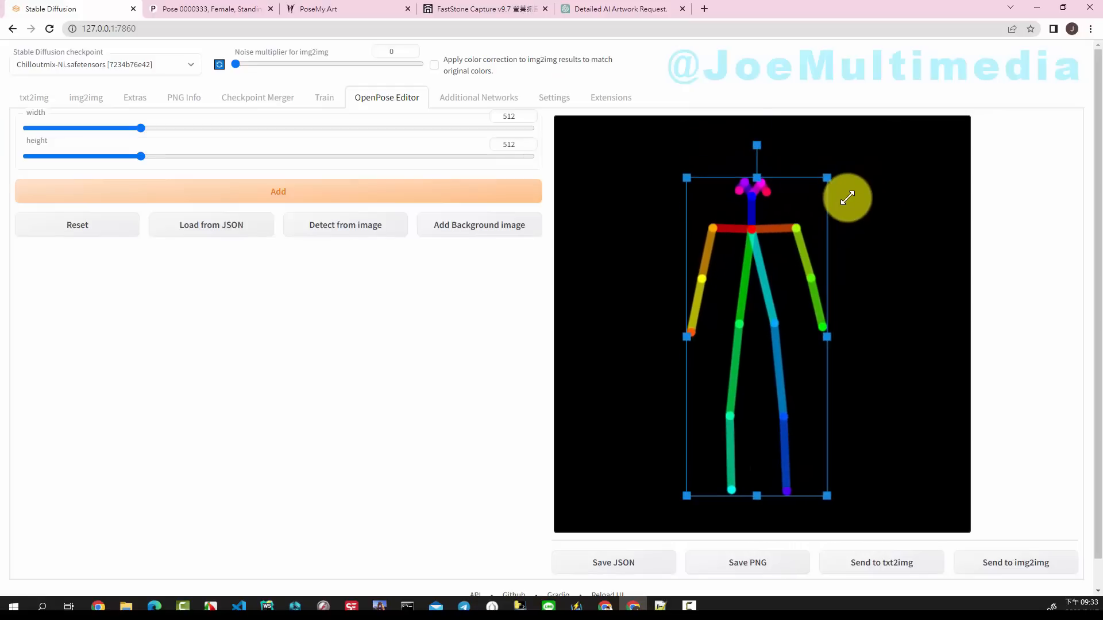
pyautogui.moveTo(757, 496)
pyautogui.mouseDown()
pyautogui.moveTo(750, 384)
pyautogui.moveTo(750, 505)
pyautogui.mouseUp()
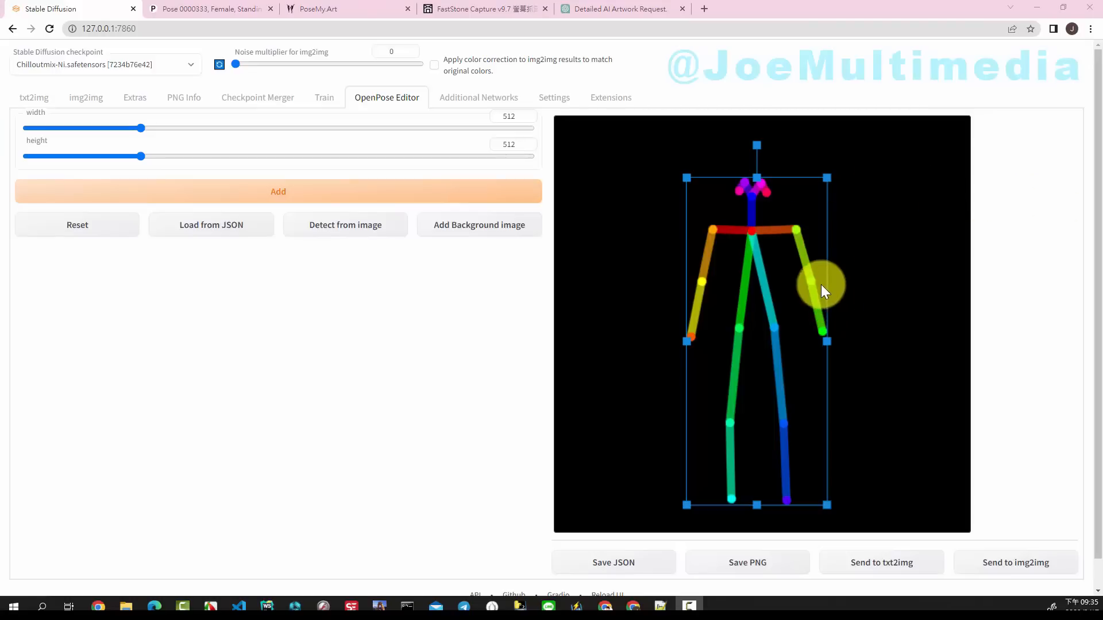
pyautogui.click(874, 216)
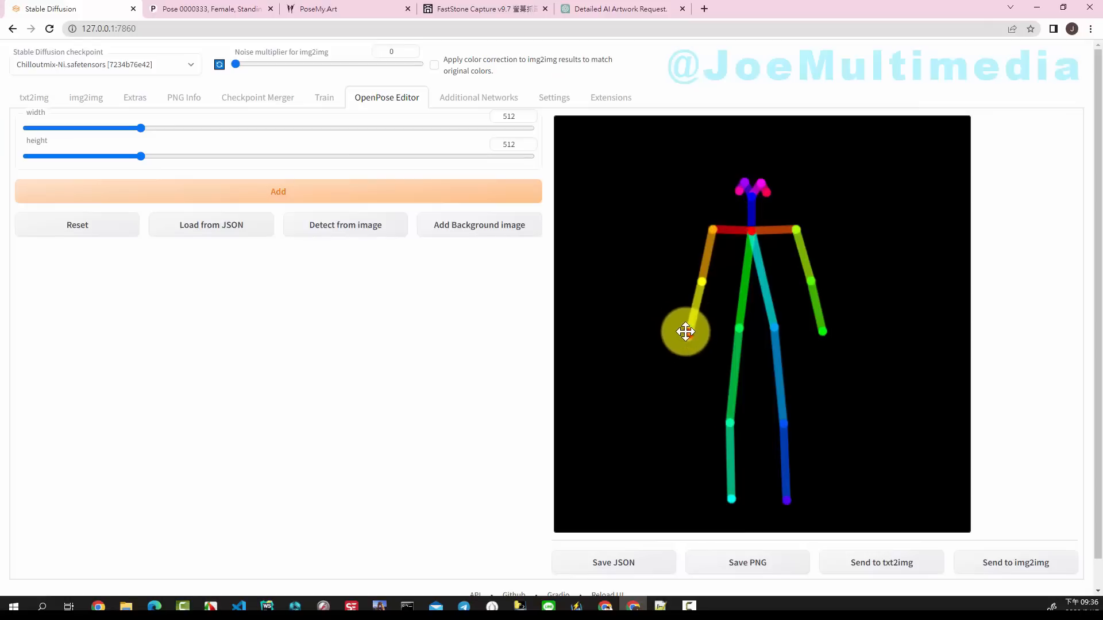
# Pose the skeleton's orange-yellow right arm with the elbow out to the side and the hand raised to head height.
pyautogui.moveTo(685, 330); pyautogui.dragTo(647, 298)
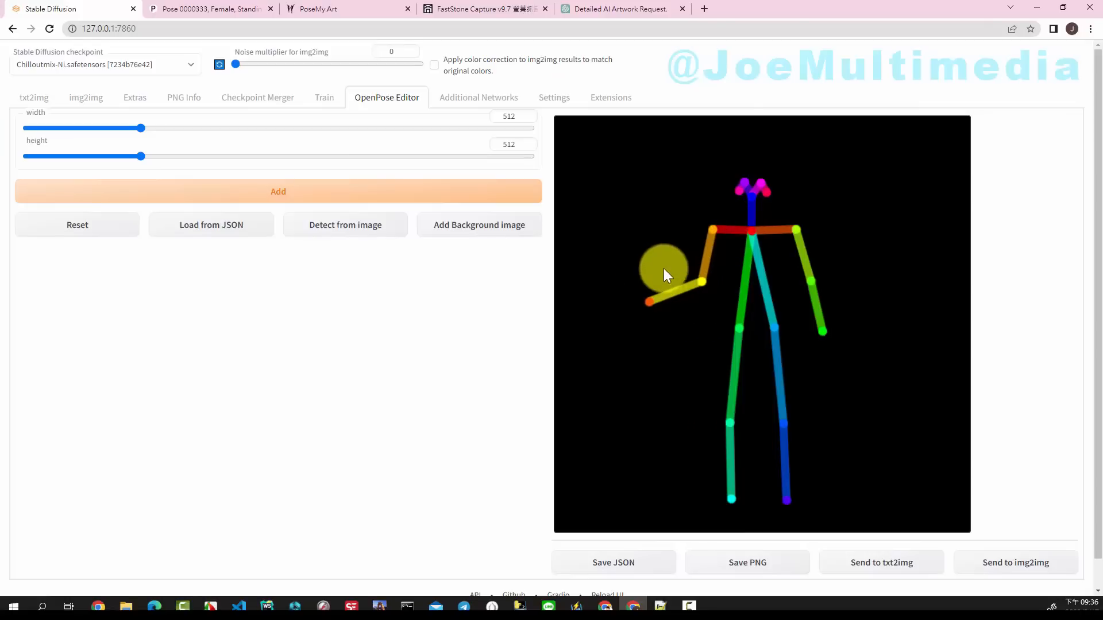
pyautogui.moveTo(700, 279); pyautogui.dragTo(674, 247)
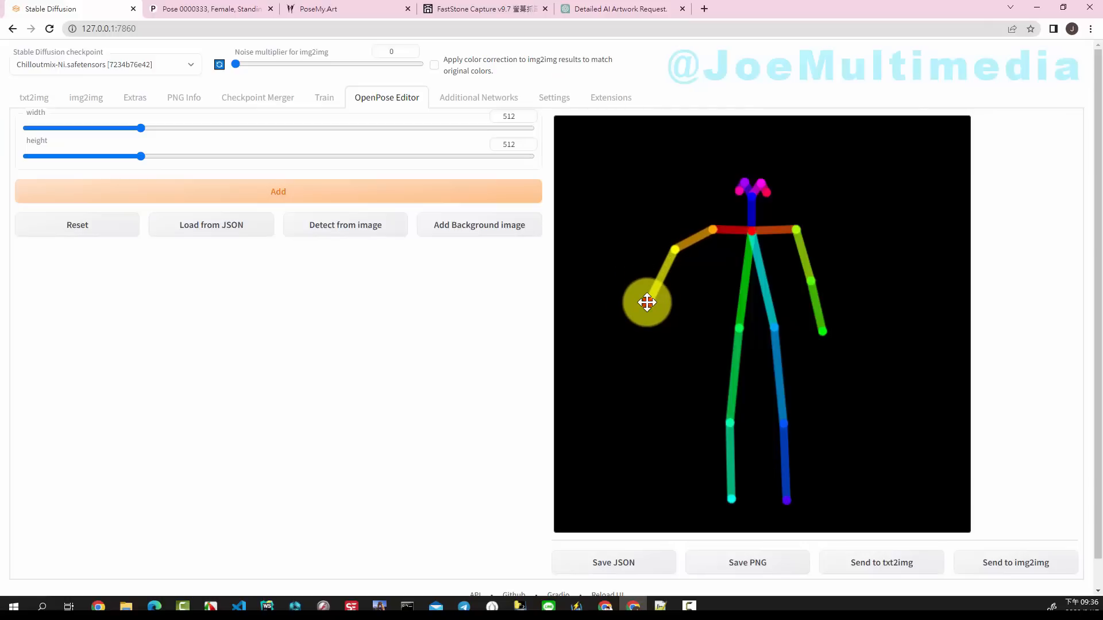
pyautogui.moveTo(647, 302); pyautogui.dragTo(632, 212)
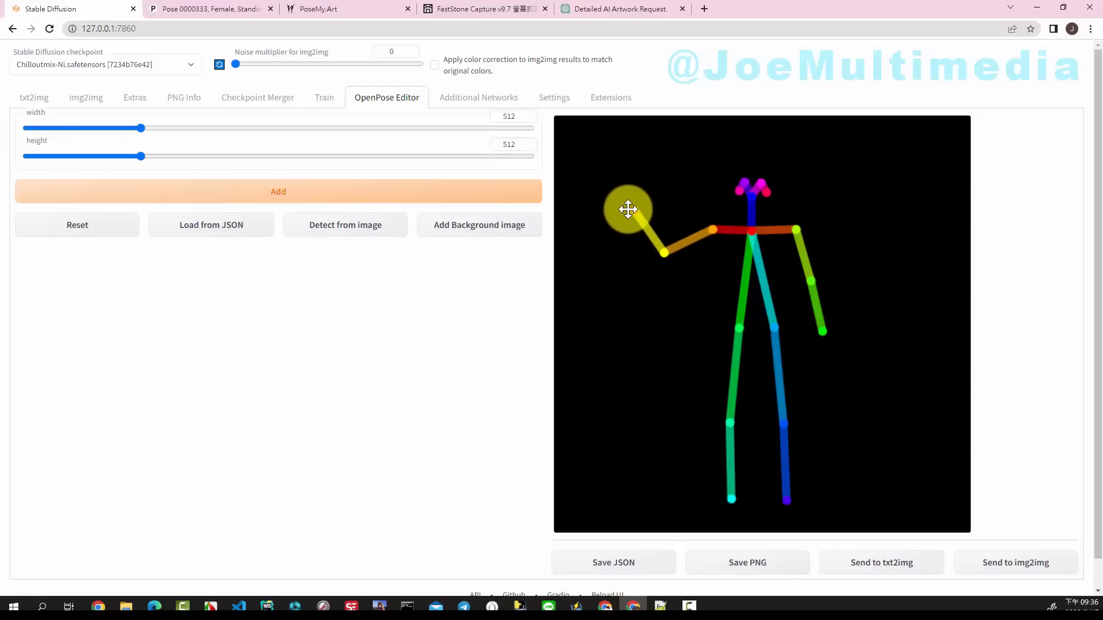
pyautogui.moveTo(634, 211); pyautogui.dragTo(631, 205)
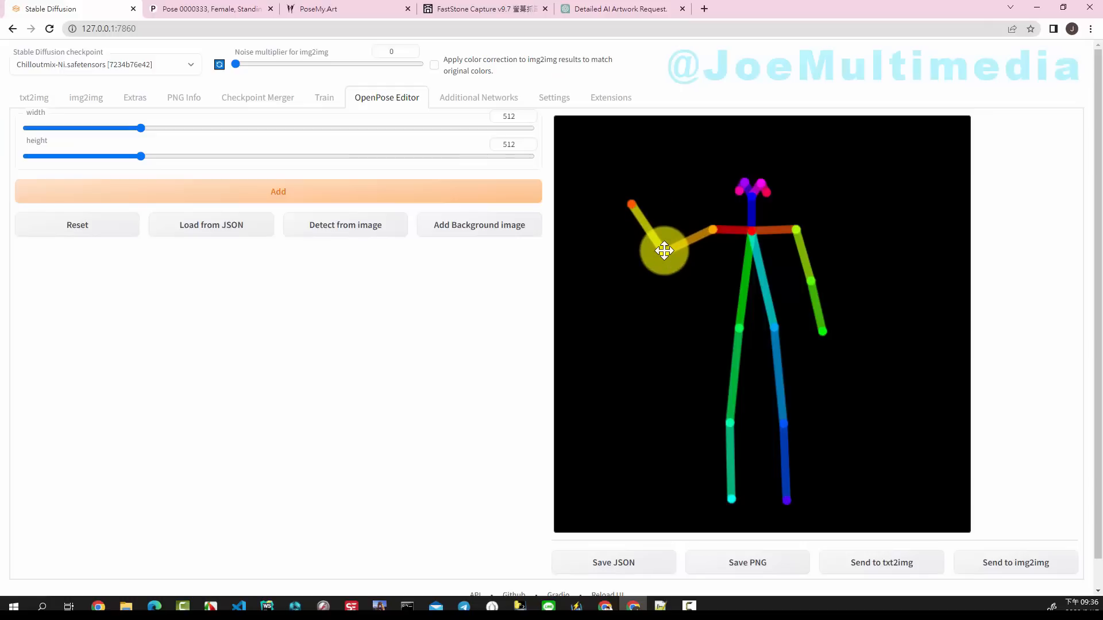
pyautogui.moveTo(667, 253); pyautogui.dragTo(665, 254)
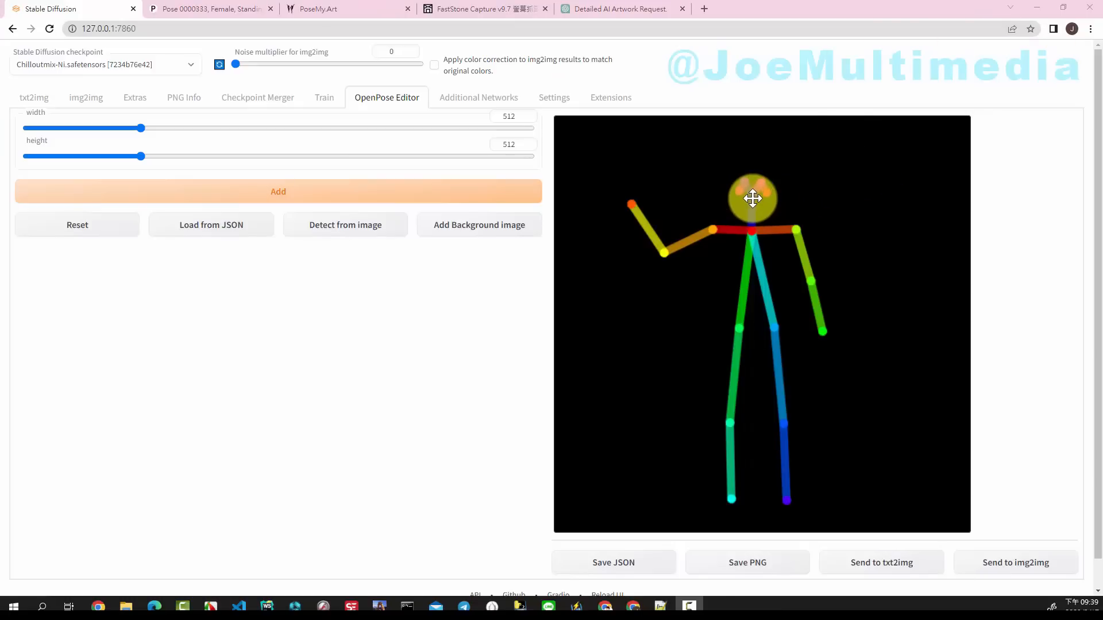
# Tilt the skeleton's head toward the raised arm and spread the eye and ear points wider apart.
pyautogui.moveTo(751, 197); pyautogui.dragTo(745, 180)
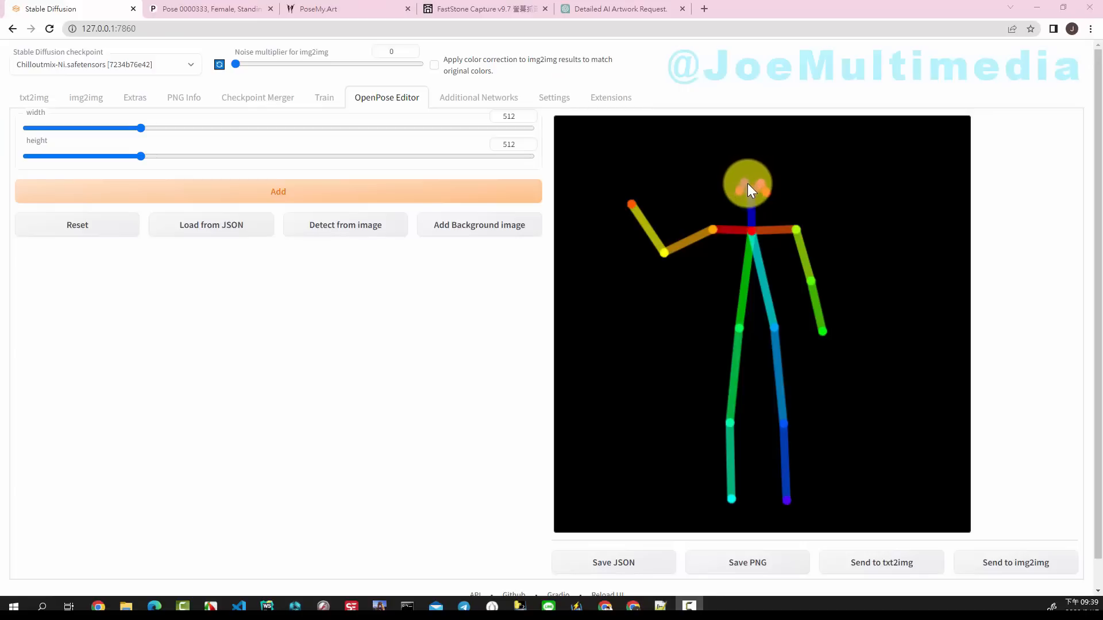
pyautogui.moveTo(742, 187); pyautogui.dragTo(772, 191)
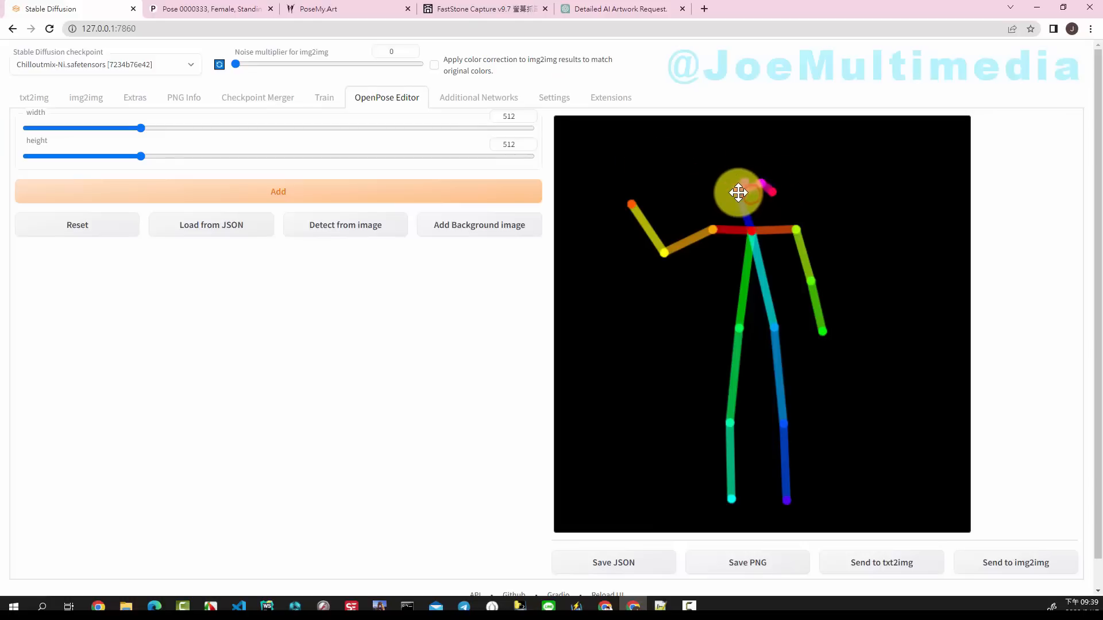
pyautogui.moveTo(735, 193)
pyautogui.mouseDown()
pyautogui.moveTo(732, 180)
pyautogui.moveTo(761, 181)
pyautogui.moveTo(734, 175)
pyautogui.mouseUp()
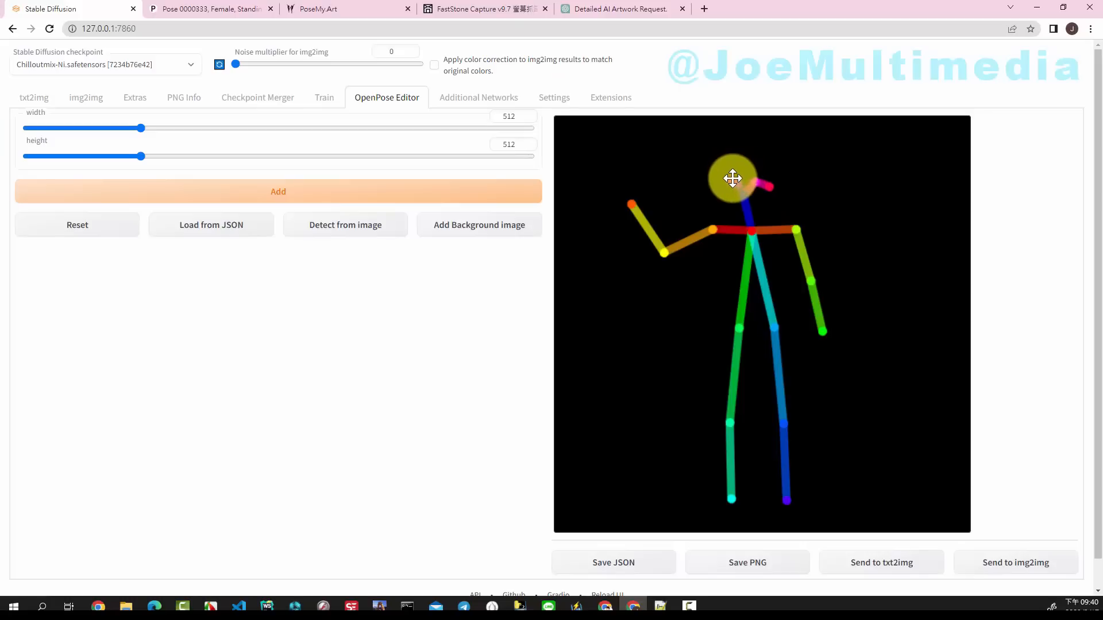
pyautogui.moveTo(738, 180)
pyautogui.mouseDown()
pyautogui.moveTo(727, 180)
pyautogui.moveTo(757, 175)
pyautogui.moveTo(758, 184)
pyautogui.moveTo(736, 179)
pyautogui.moveTo(756, 189)
pyautogui.mouseUp()
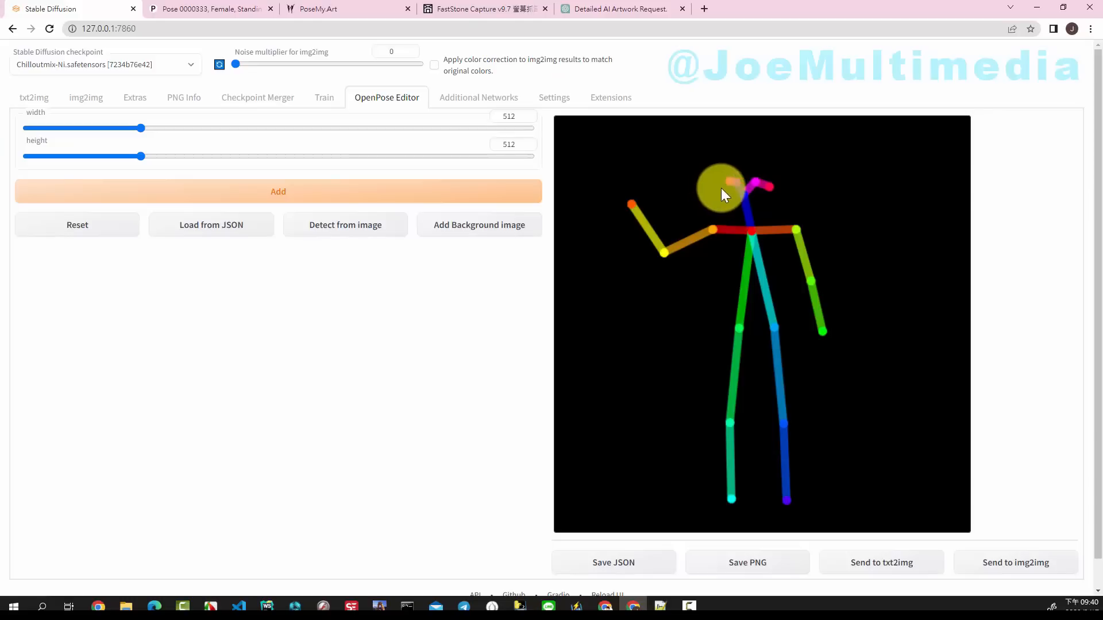
pyautogui.moveTo(735, 182); pyautogui.dragTo(769, 187)
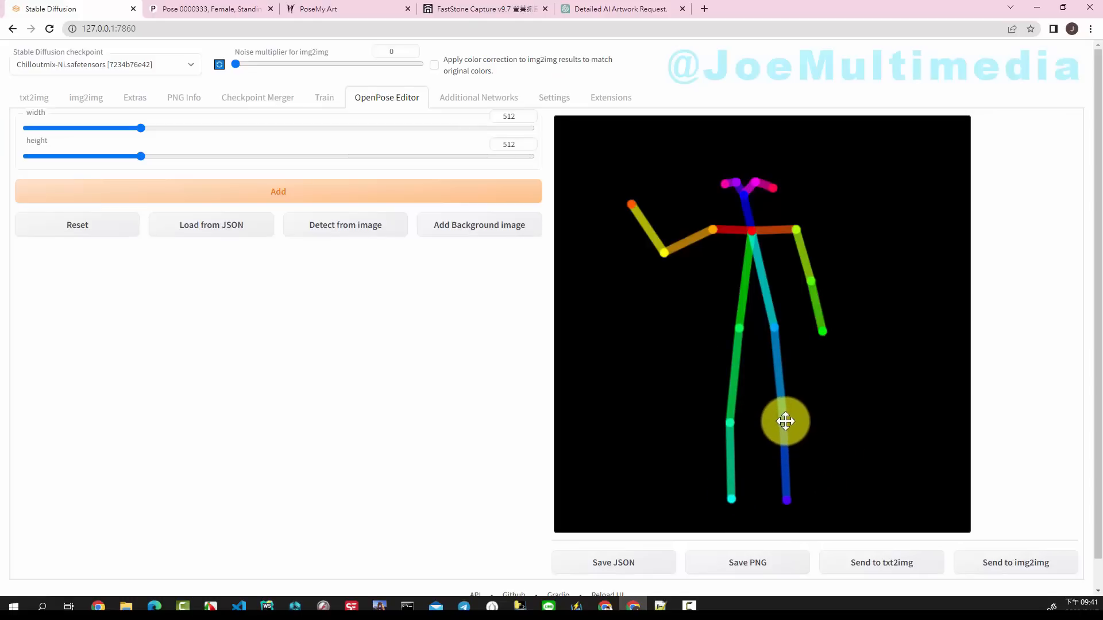
# Bend the blue left leg outward at the knee, lengthen the green right leg downward and adjust both hip joints.
pyautogui.moveTo(787, 499); pyautogui.dragTo(774, 426)
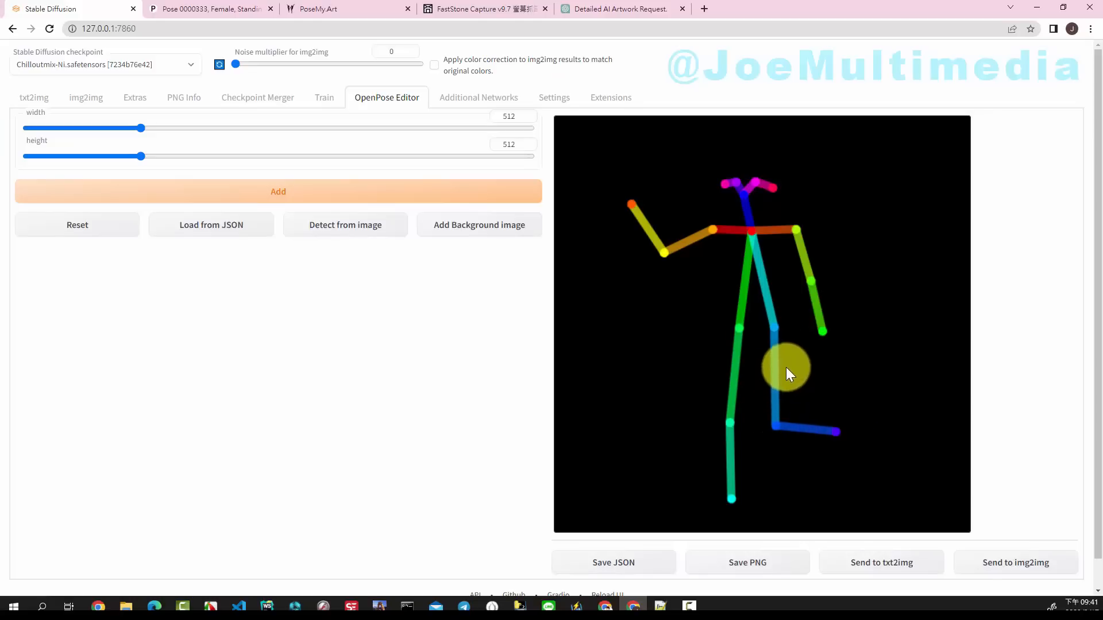
pyautogui.moveTo(838, 434); pyautogui.dragTo(852, 447)
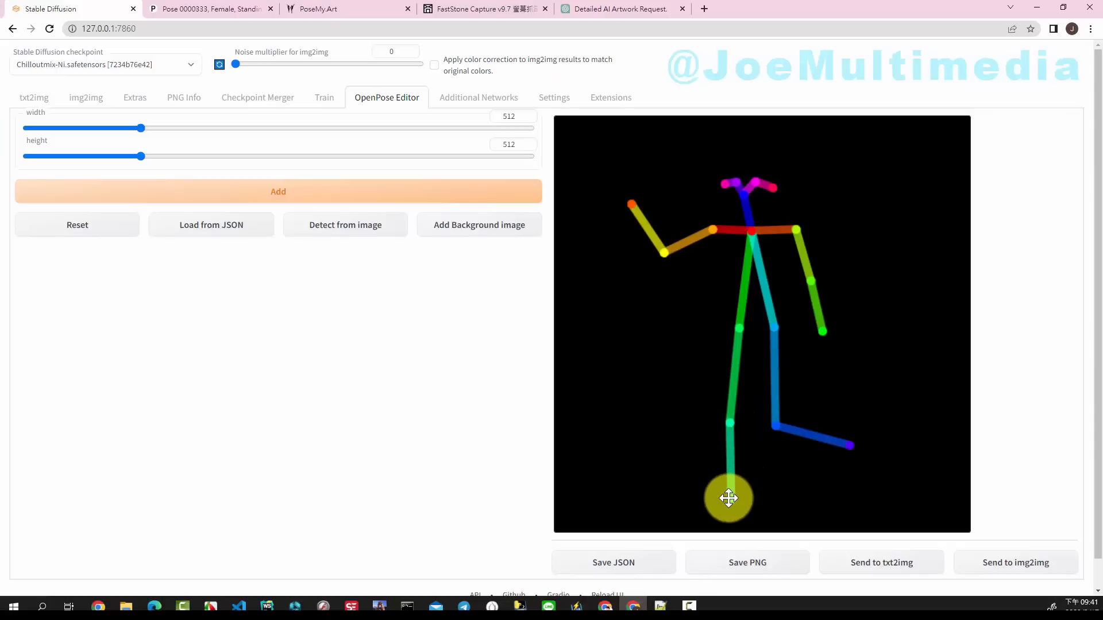
pyautogui.moveTo(728, 497); pyautogui.dragTo(729, 515)
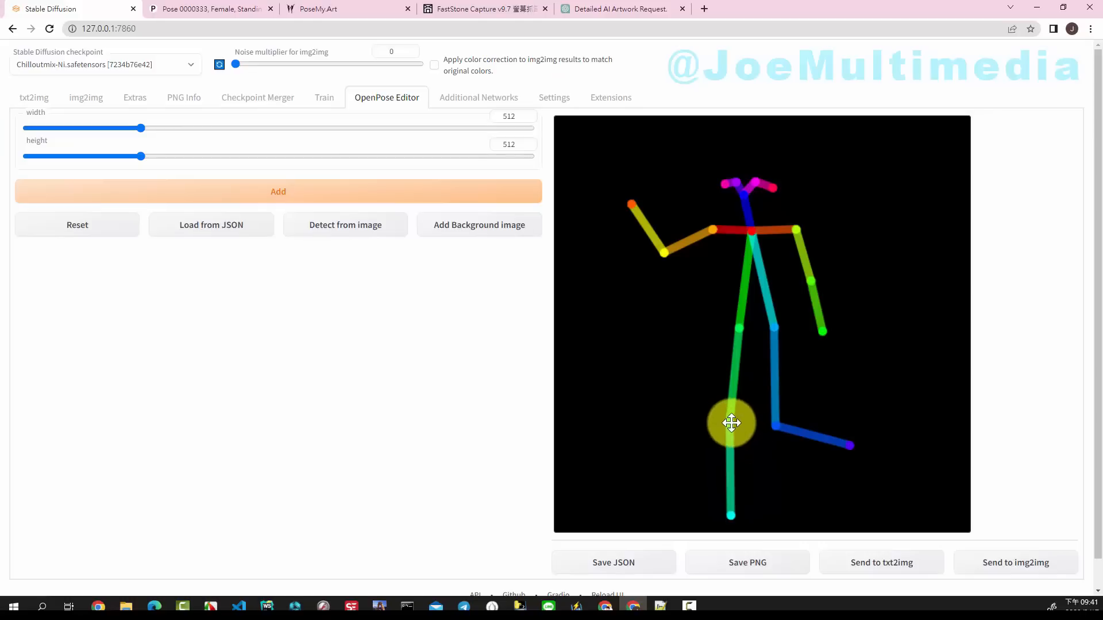
pyautogui.moveTo(731, 423); pyautogui.dragTo(724, 418)
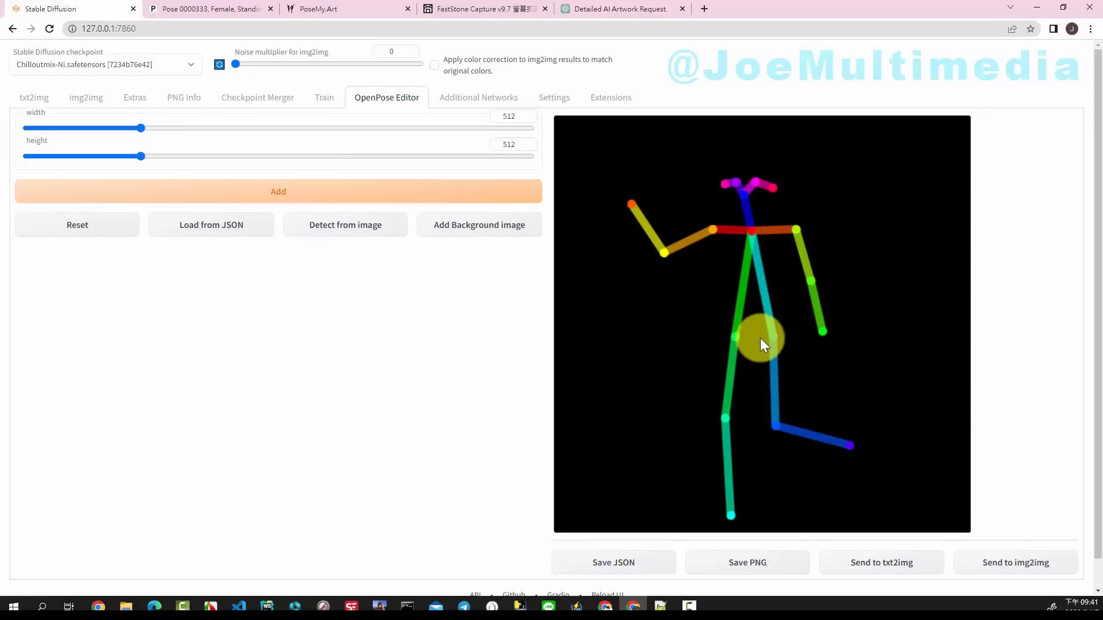
pyautogui.moveTo(733, 337); pyautogui.dragTo(769, 336)
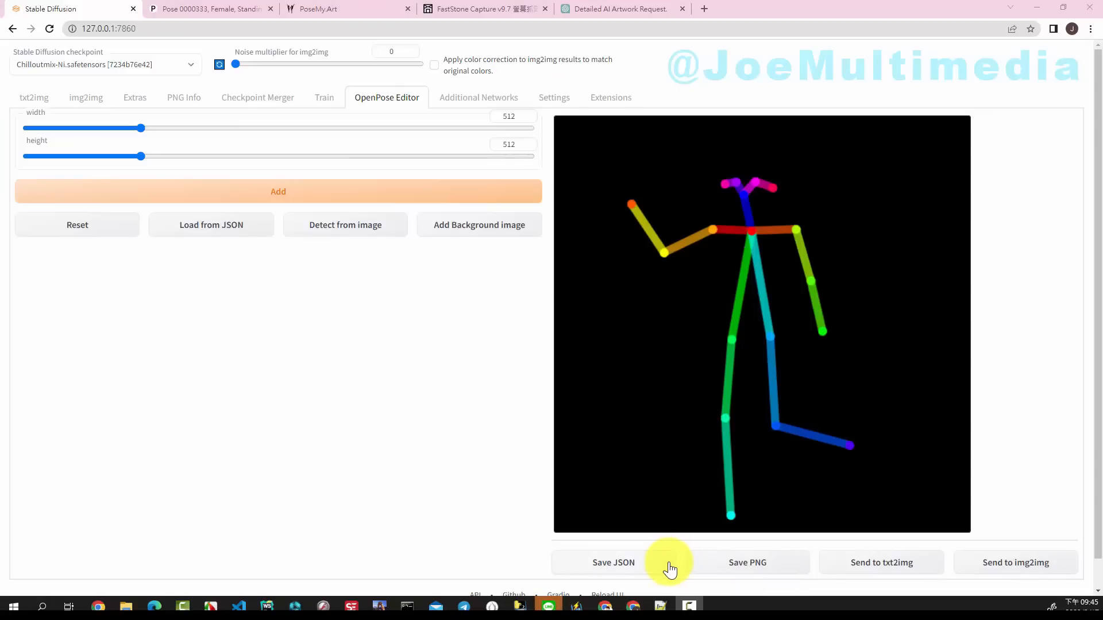
# Save the finished pose as a JSON file.
pyautogui.click(630, 565)
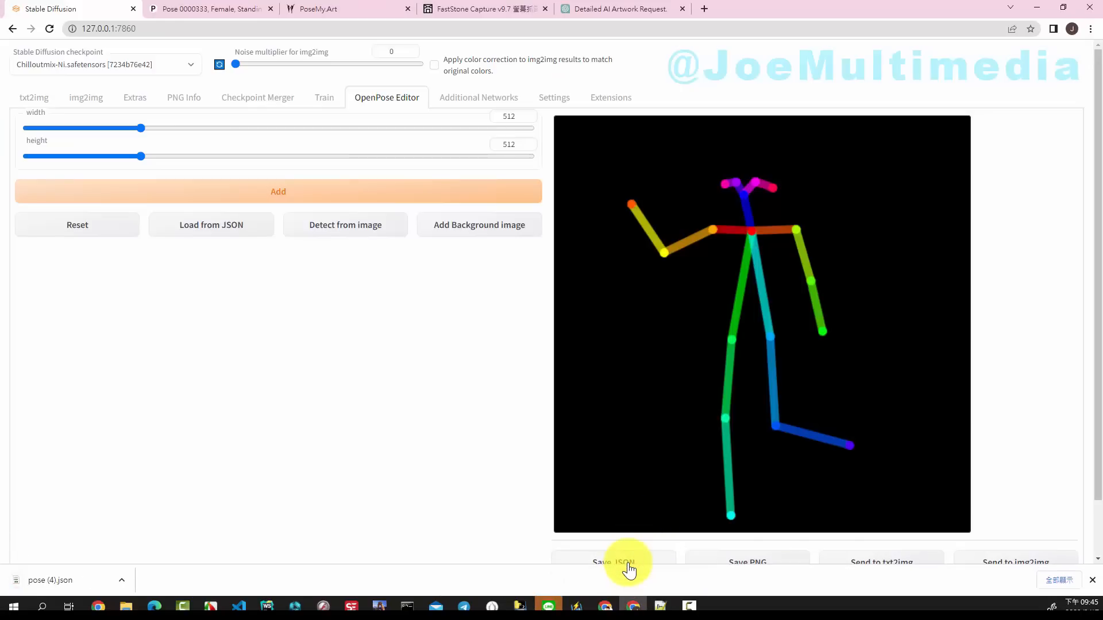
# Save the pose as a PNG image and reset the editor canvas.
pyautogui.click(759, 565)
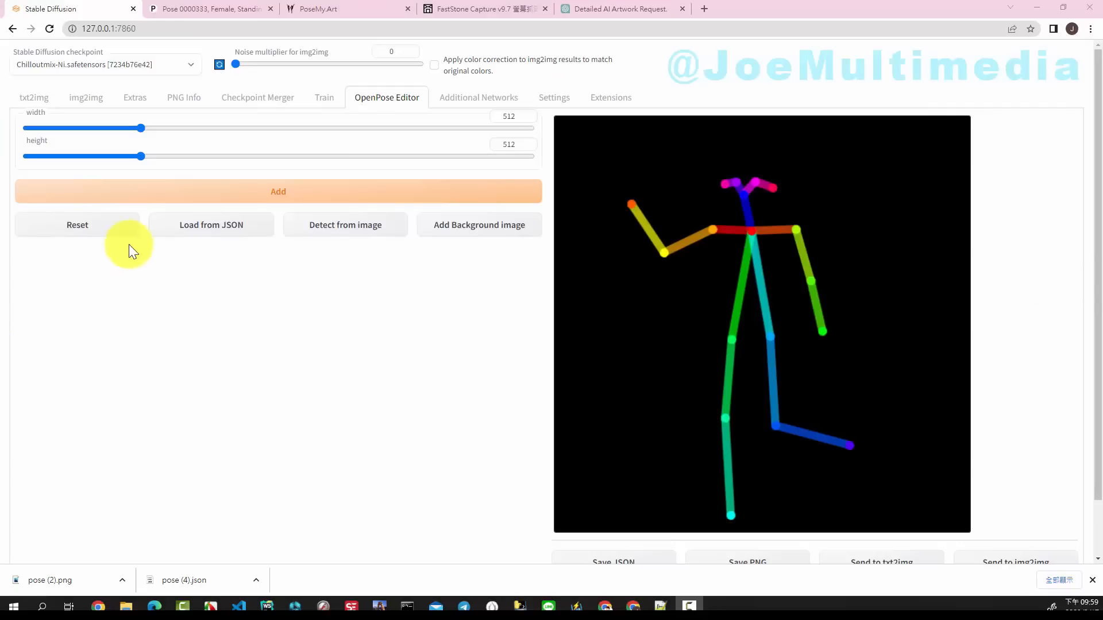
pyautogui.click(98, 228)
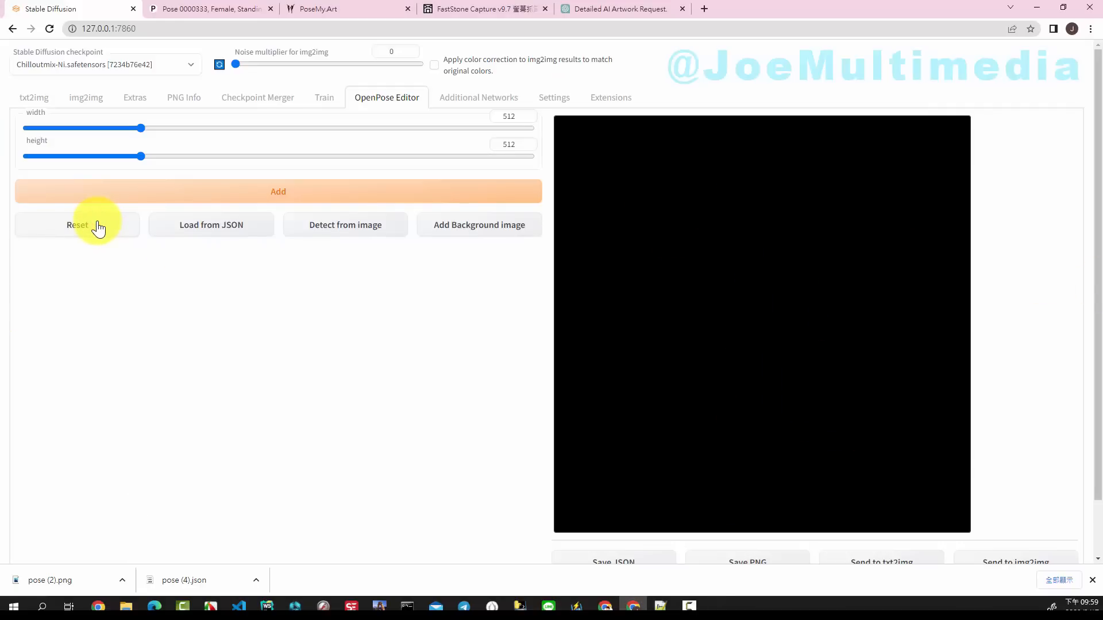
# Load the saved skeleton pose from pose (4).json in the outputs folder.
pyautogui.click(214, 232)
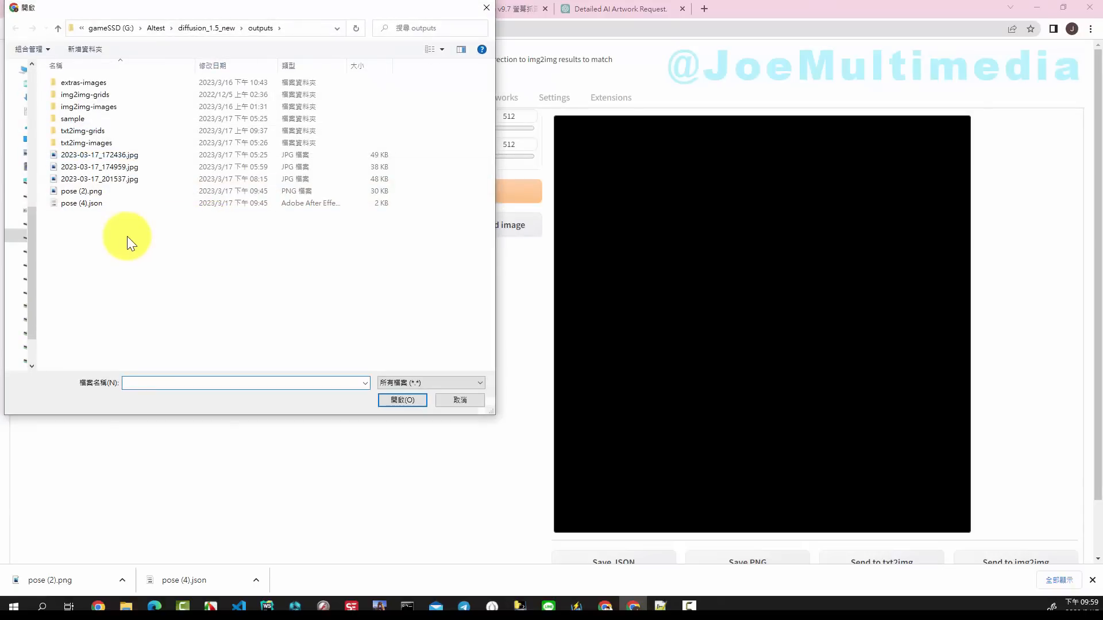
pyautogui.click(98, 204)
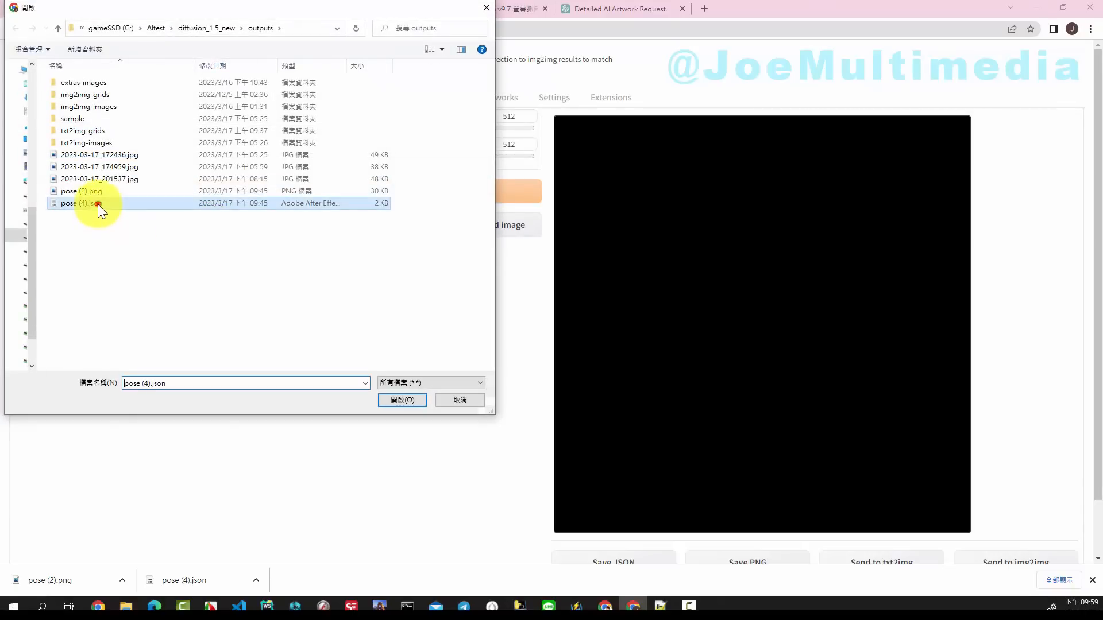
pyautogui.click(388, 400)
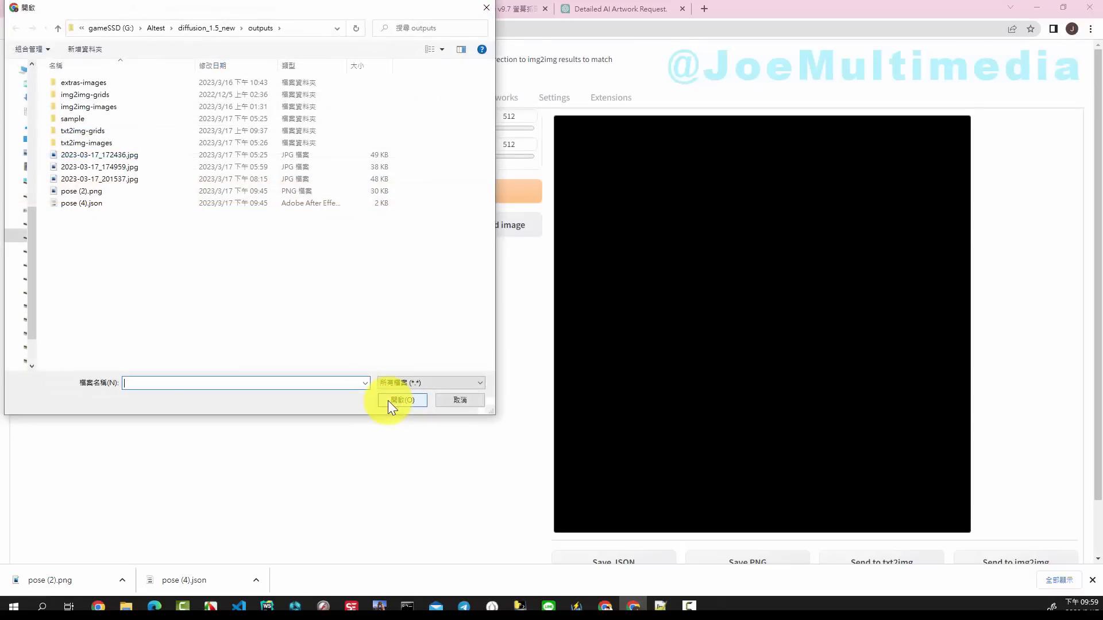
pyautogui.click(98, 205)
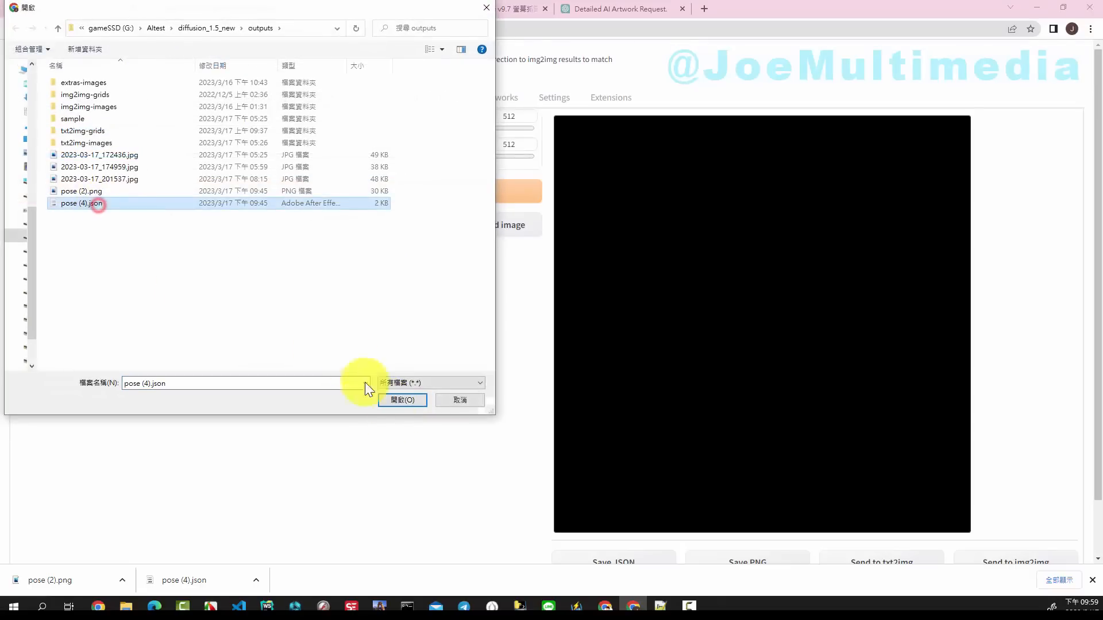
pyautogui.click(392, 402)
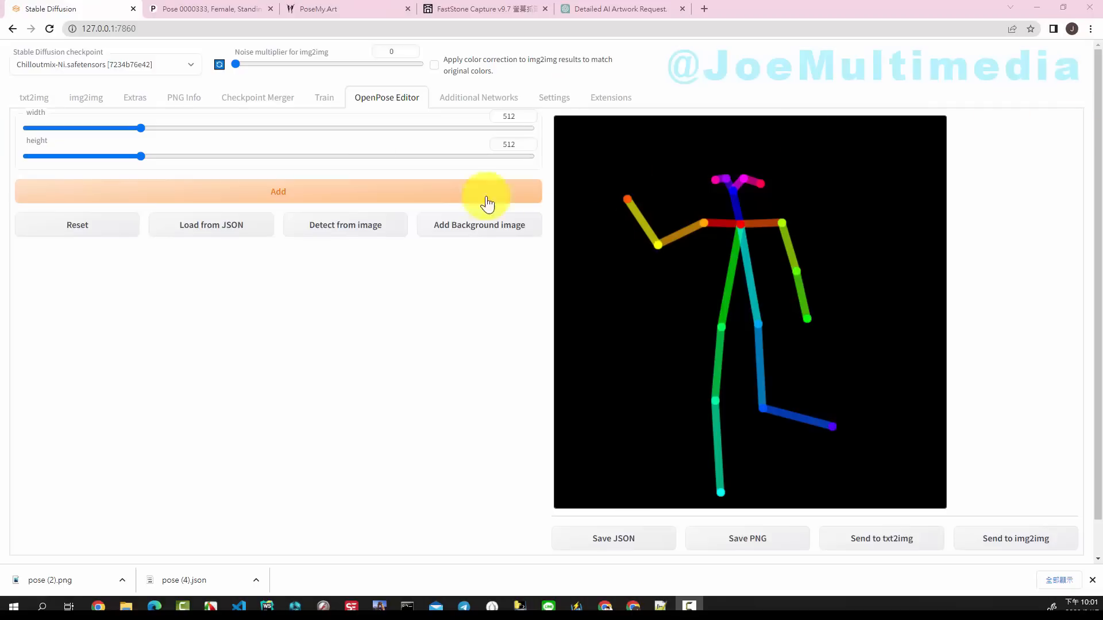
# Read the generation parameters from 00019-3736133747.png in PNG Info and send them to txt2img.
pyautogui.click(180, 102)
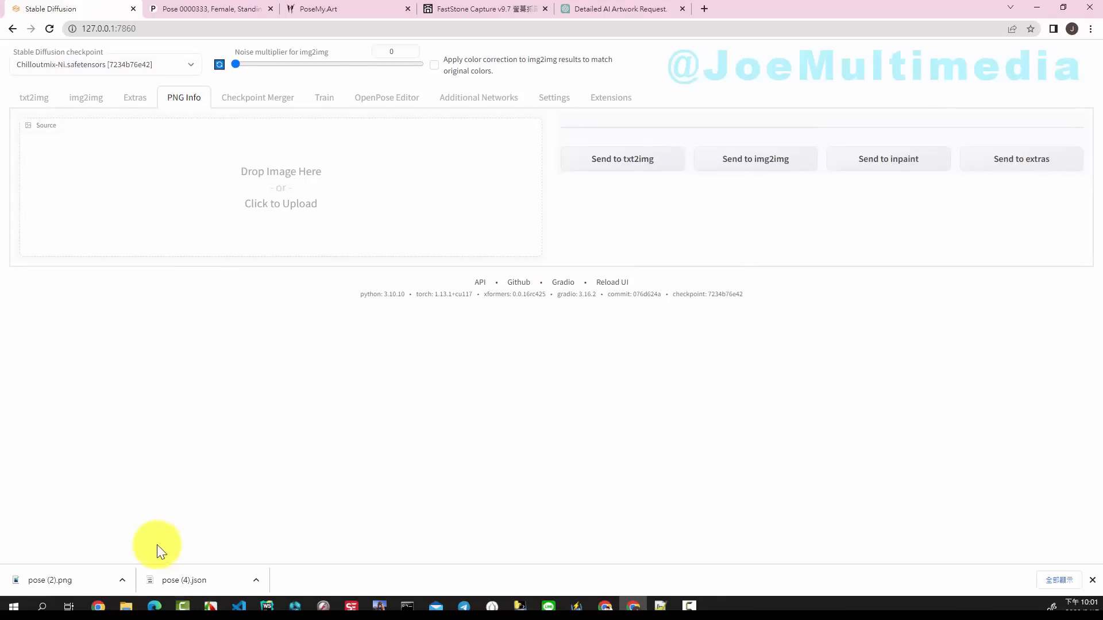
pyautogui.click(124, 606)
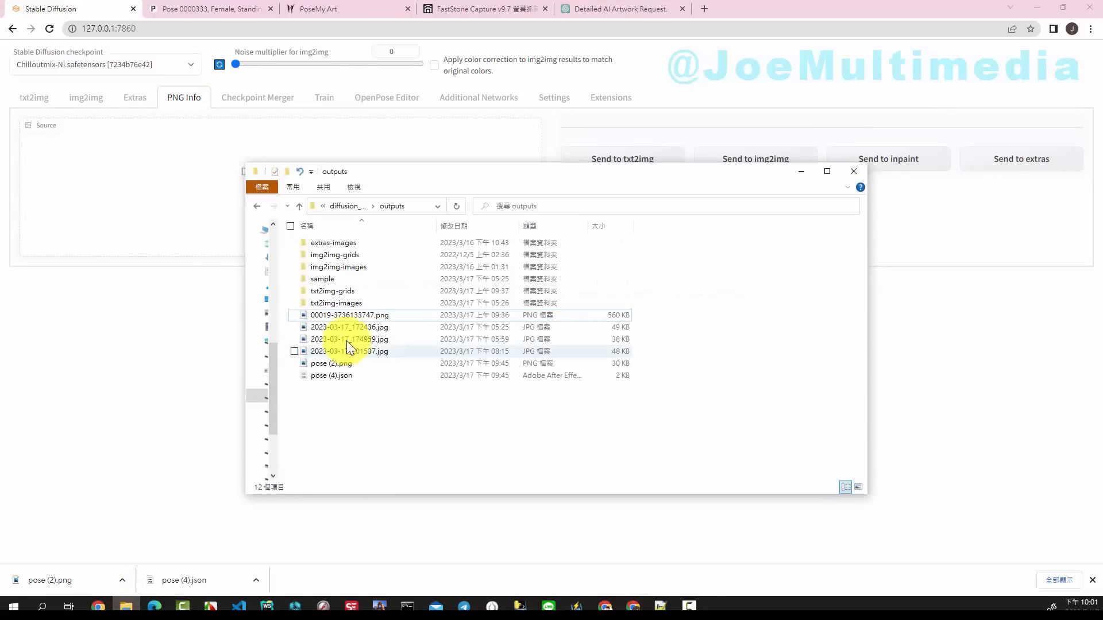
pyautogui.click(377, 314)
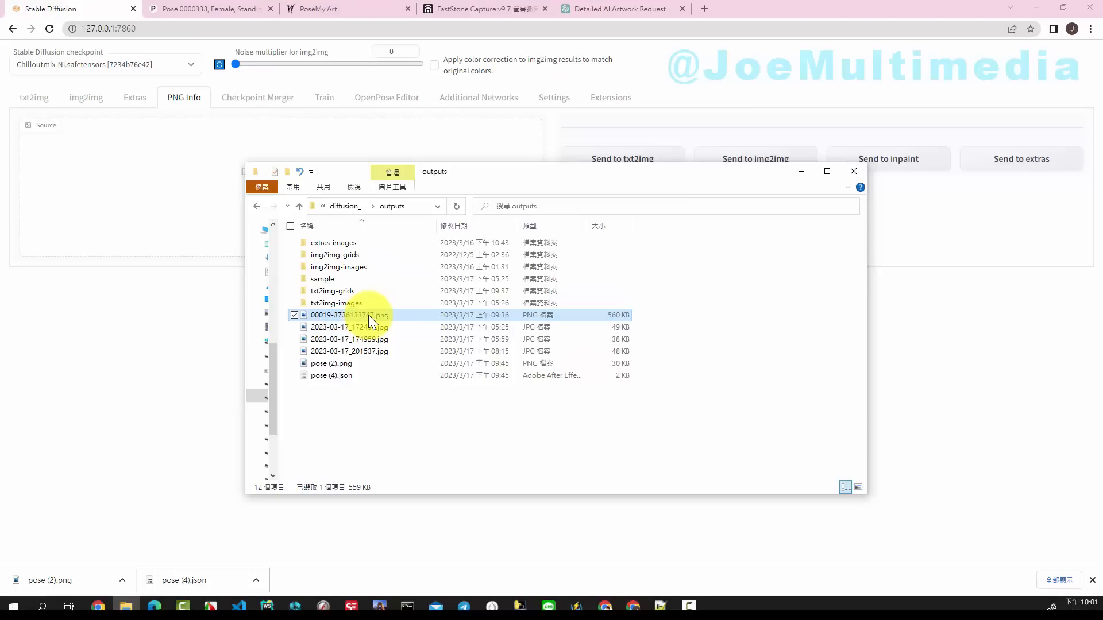
pyautogui.moveTo(368, 315); pyautogui.dragTo(161, 194)
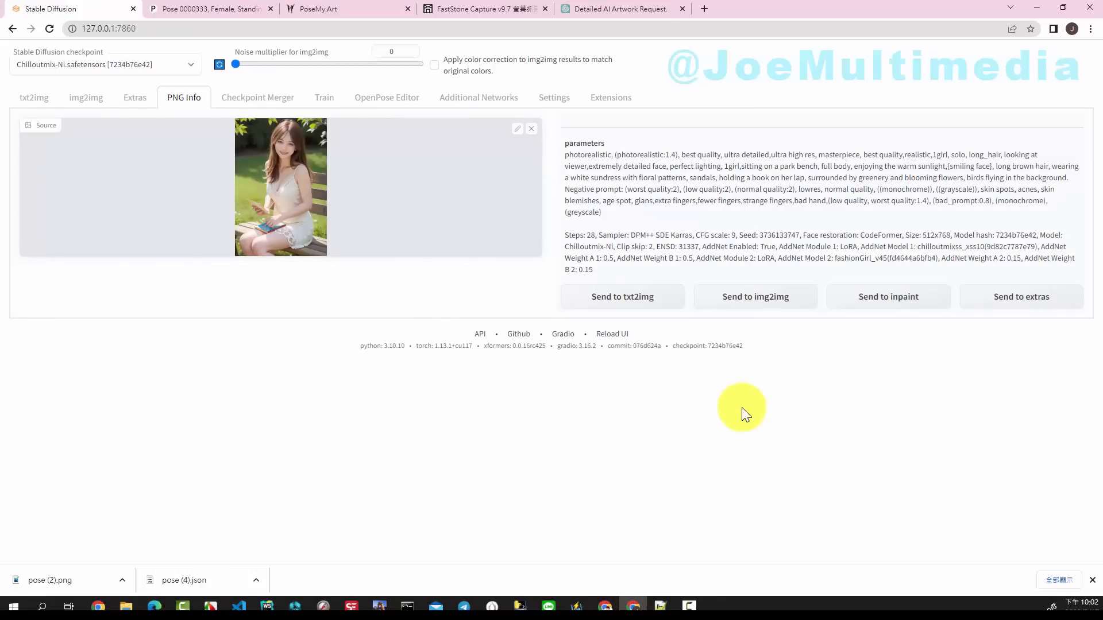
pyautogui.click(623, 297)
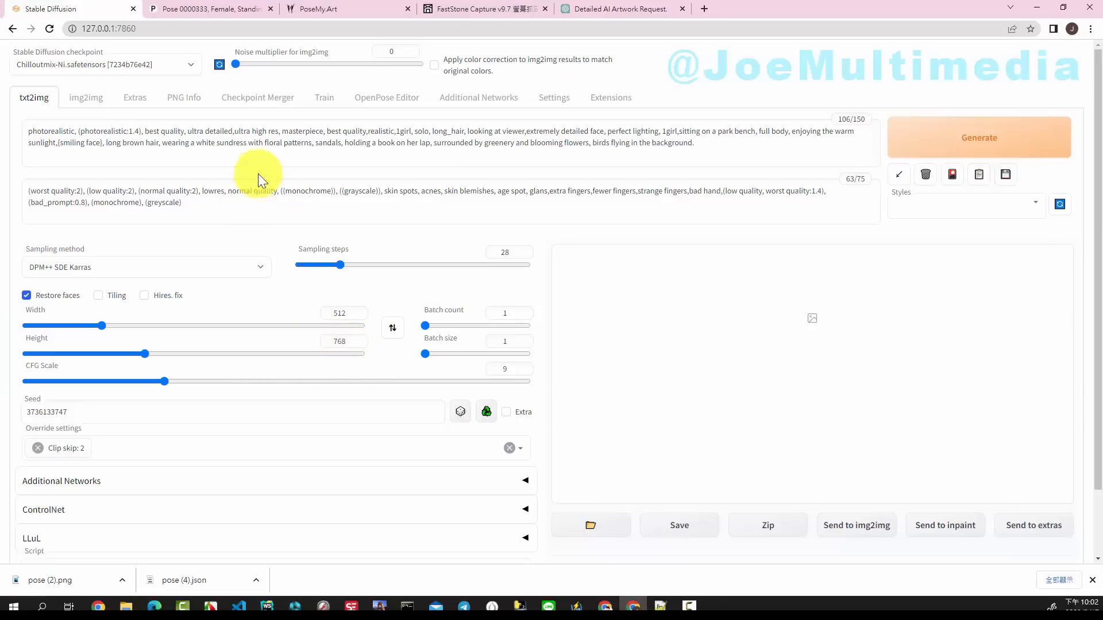
# Set the OpenPose Editor canvas height to 768.
pyautogui.click(381, 97)
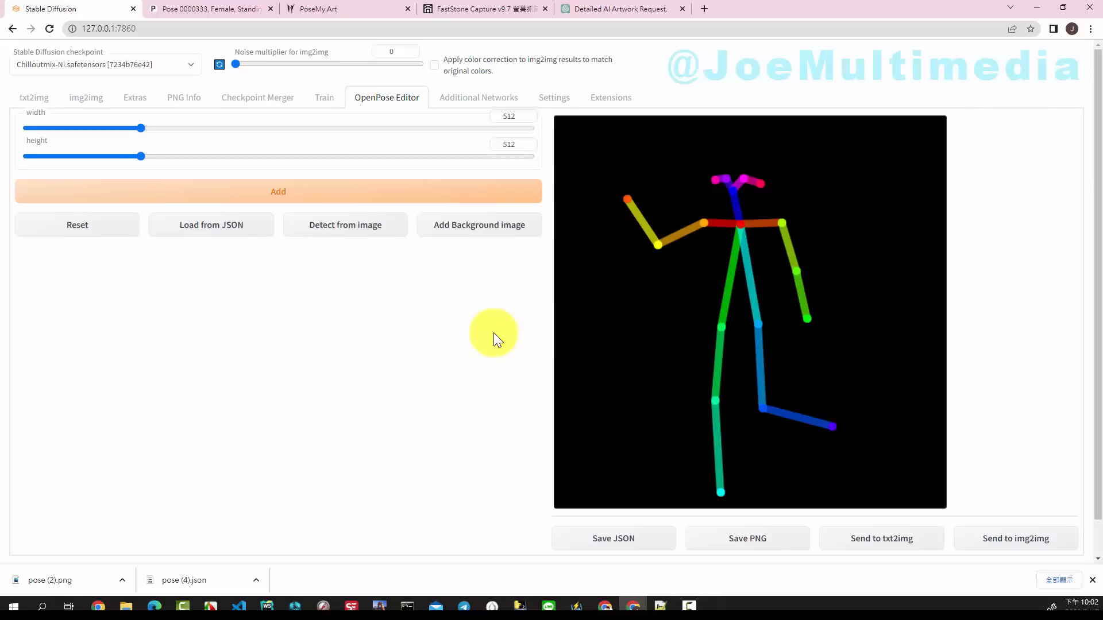
pyautogui.click(516, 144)
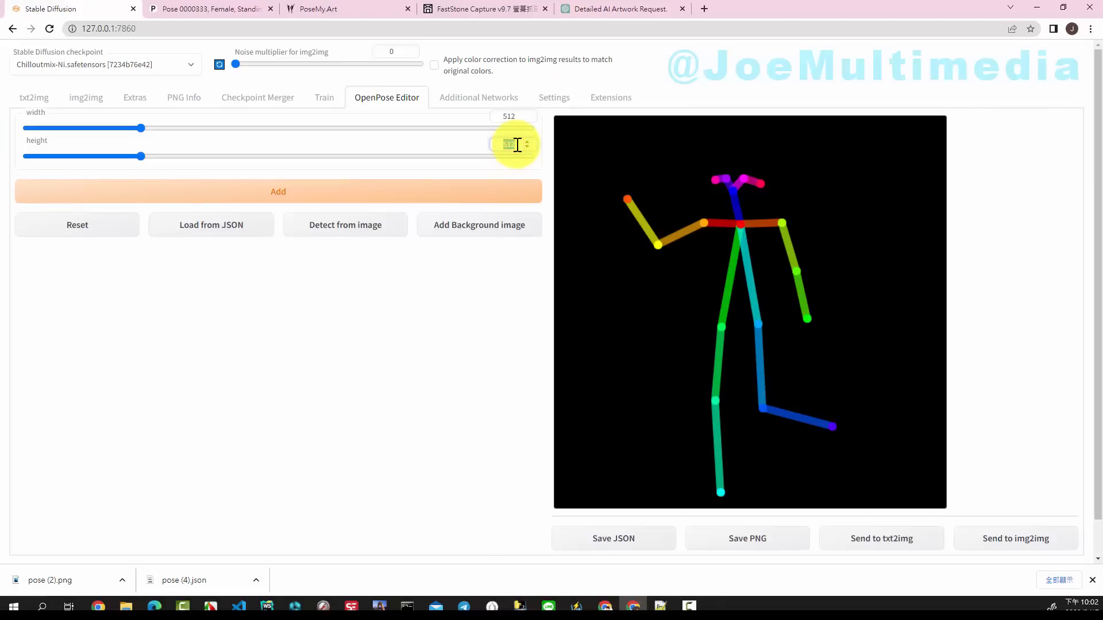
pyautogui.write('768')
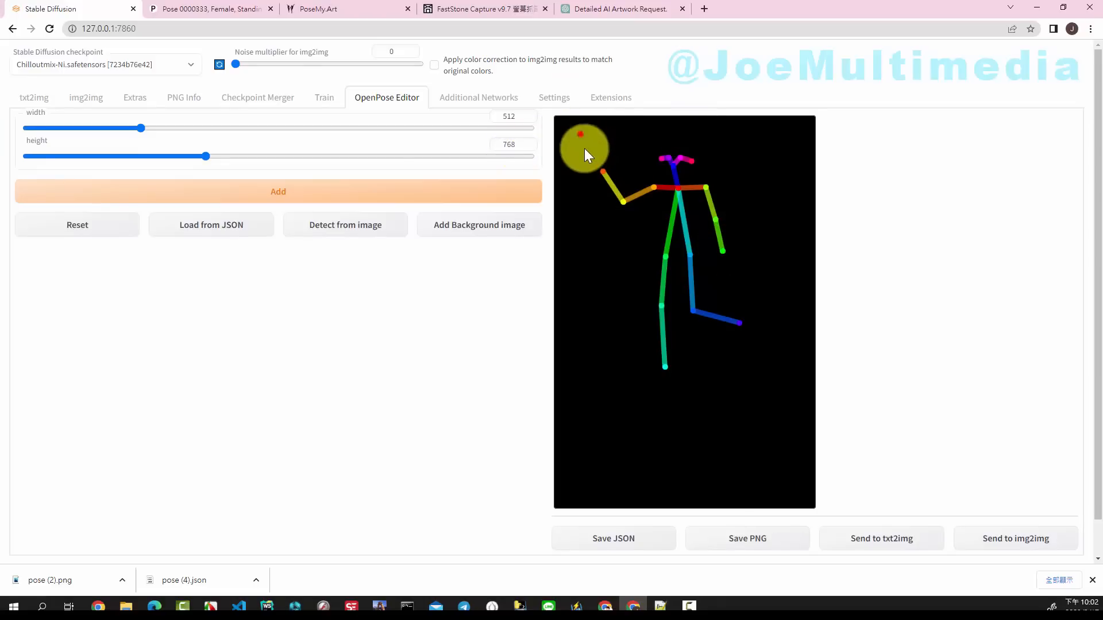
# Select the whole skeleton, move it down and enlarge it proportionally to fill most of the taller canvas.
pyautogui.moveTo(580, 133); pyautogui.dragTo(790, 402)
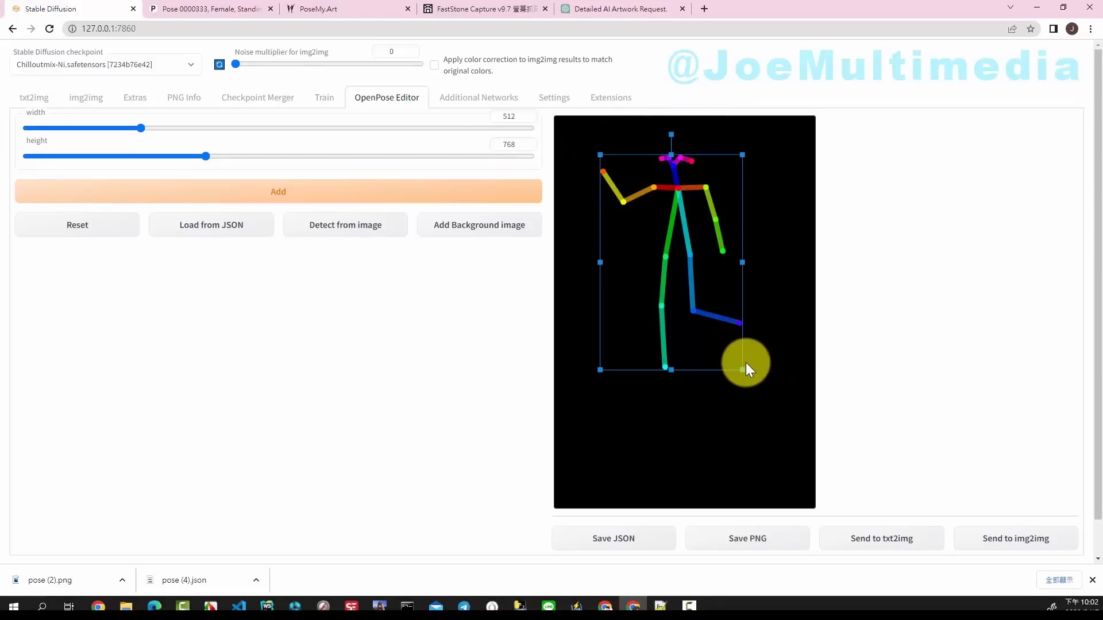
pyautogui.moveTo(694, 290); pyautogui.dragTo(684, 404)
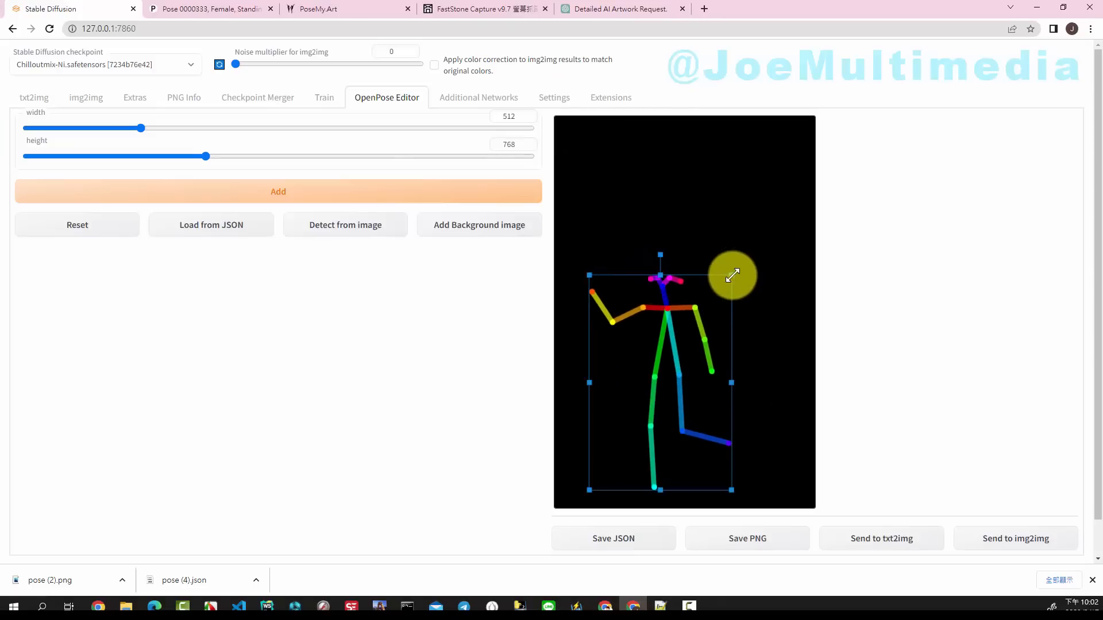
pyautogui.moveTo(731, 275); pyautogui.dragTo(775, 180)
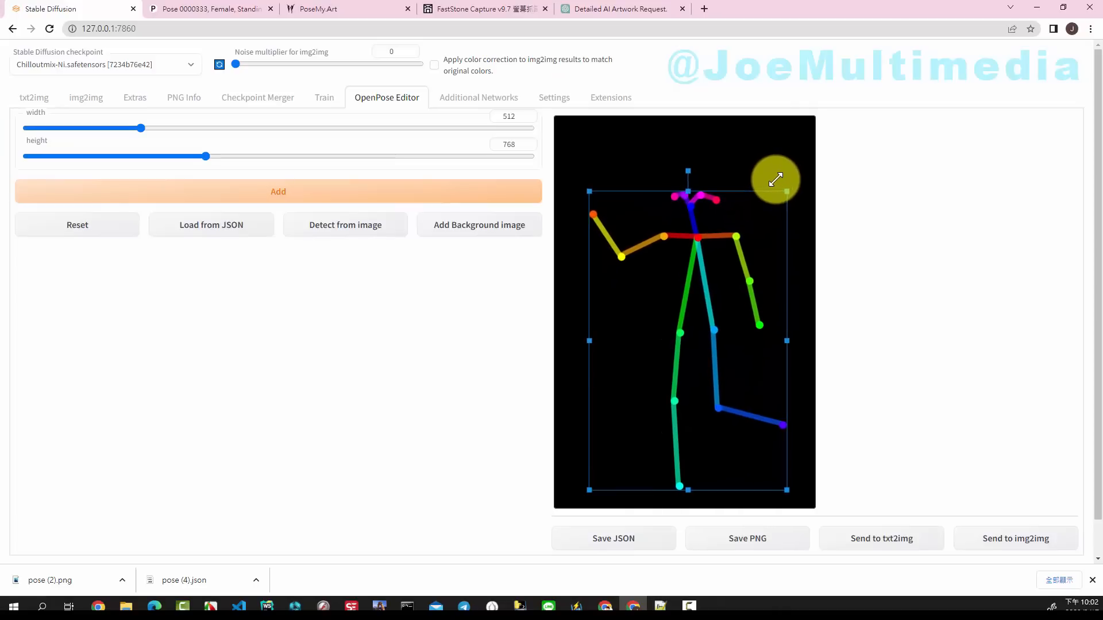
pyautogui.moveTo(704, 278); pyautogui.dragTo(700, 279)
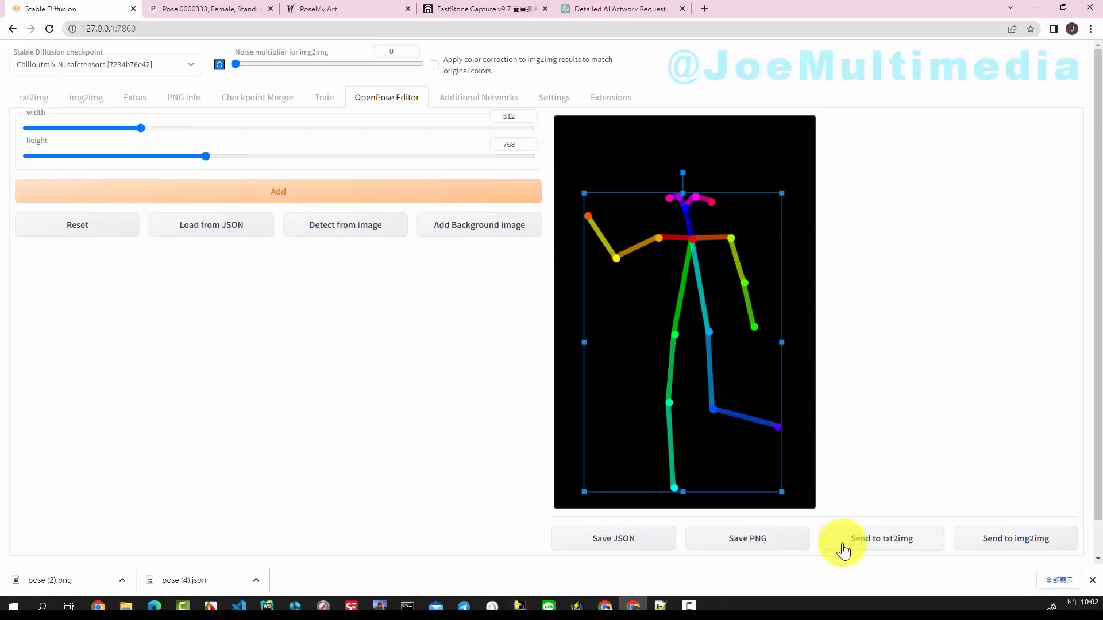
# Send the resized pose to txt2img and check it in the ControlNet image input.
pyautogui.click(877, 546)
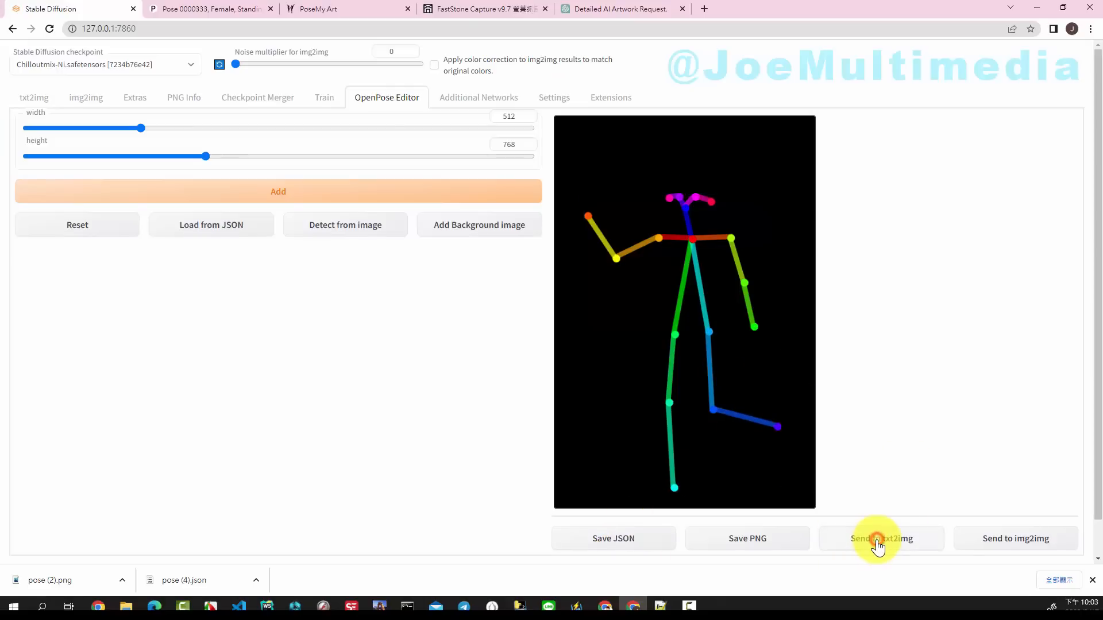
pyautogui.scroll(-3, 470, 370)
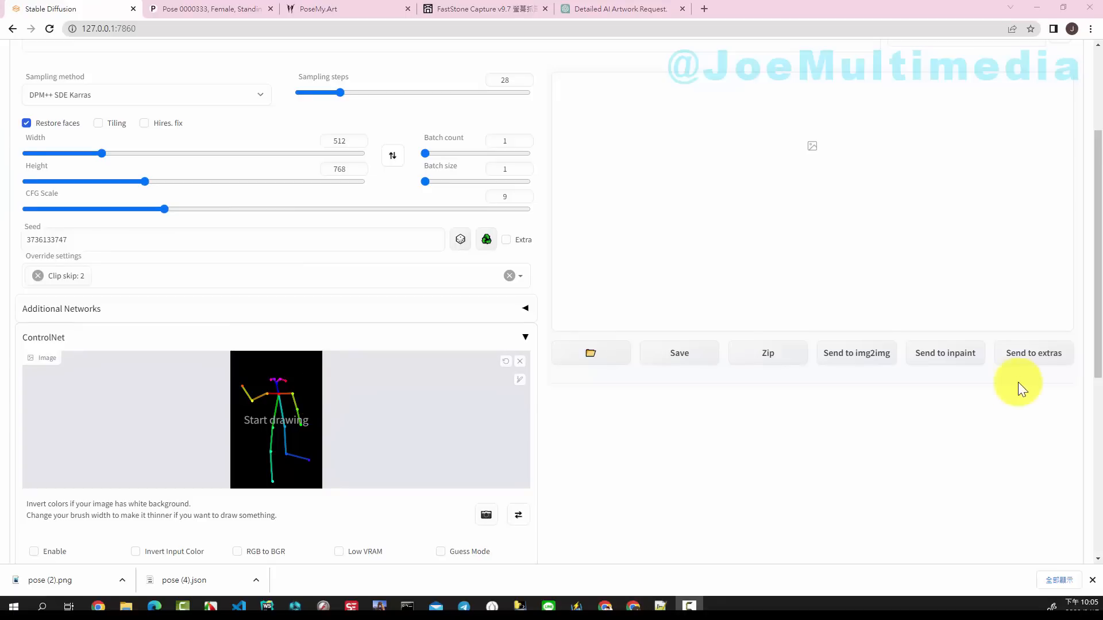
pyautogui.scroll(3, 982, 364)
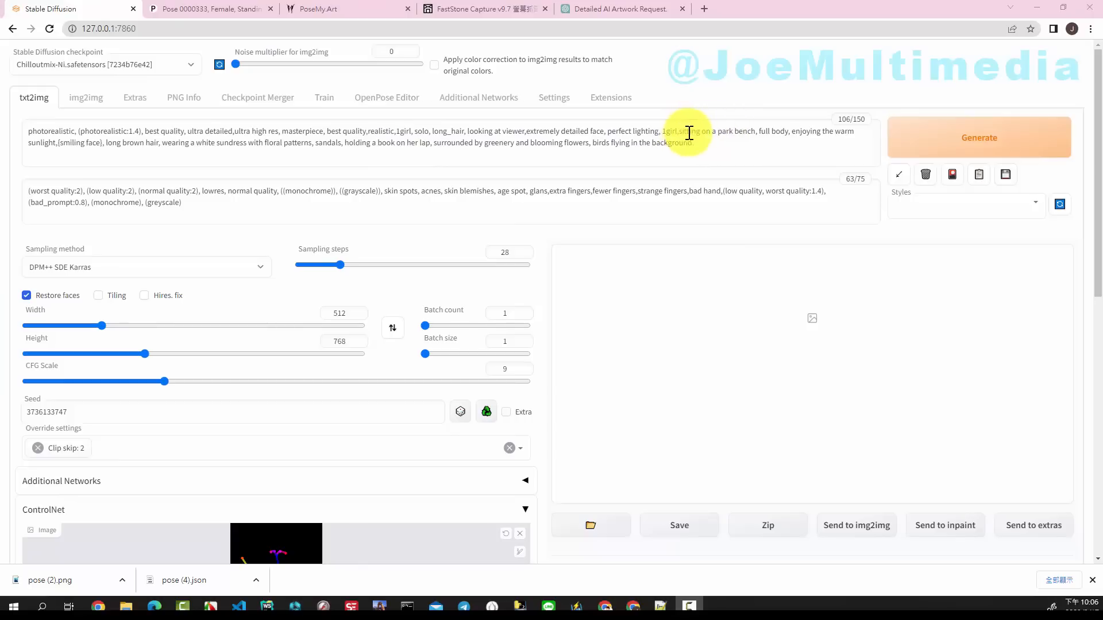
# Remove "sitting on a park bench" from the txt2img prompt.
pyautogui.moveTo(679, 131); pyautogui.dragTo(752, 134)
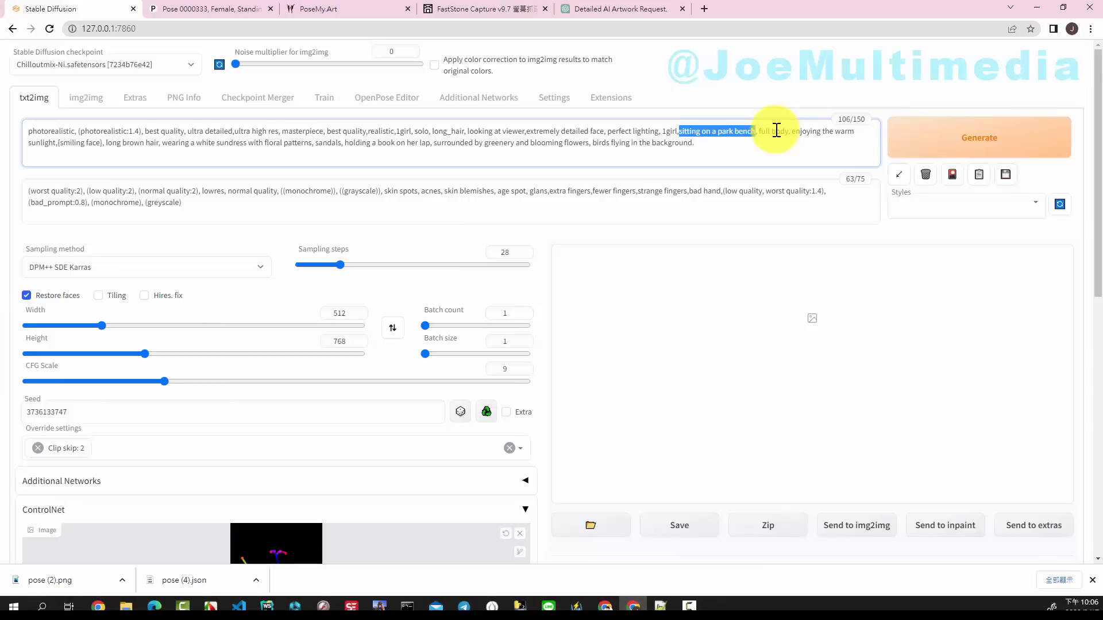
pyautogui.press('BackSpace')
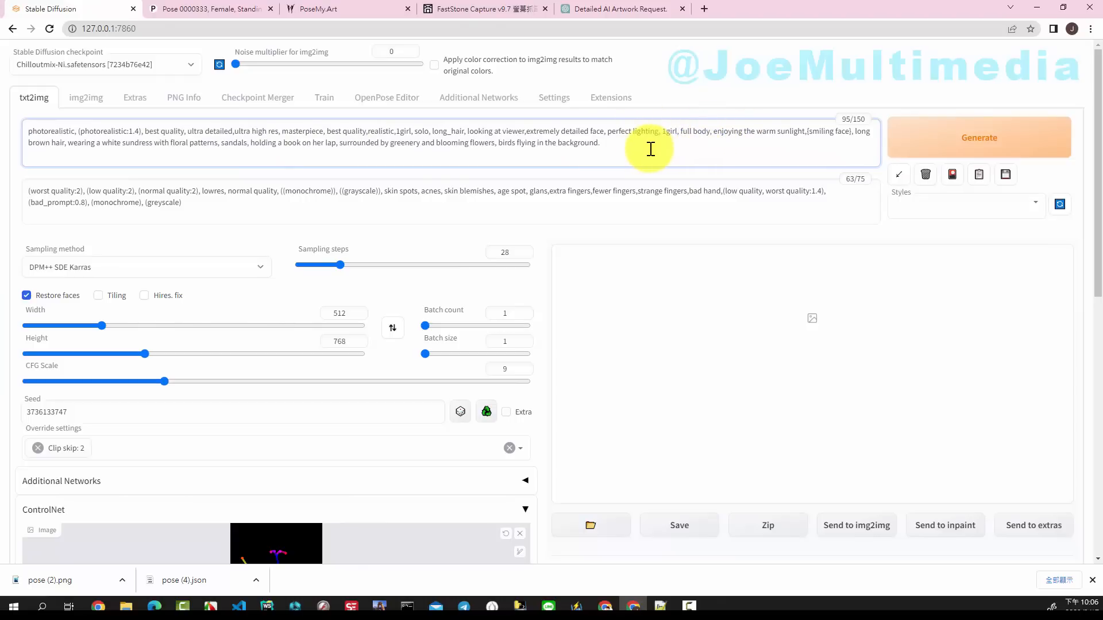
pyautogui.click(626, 14)
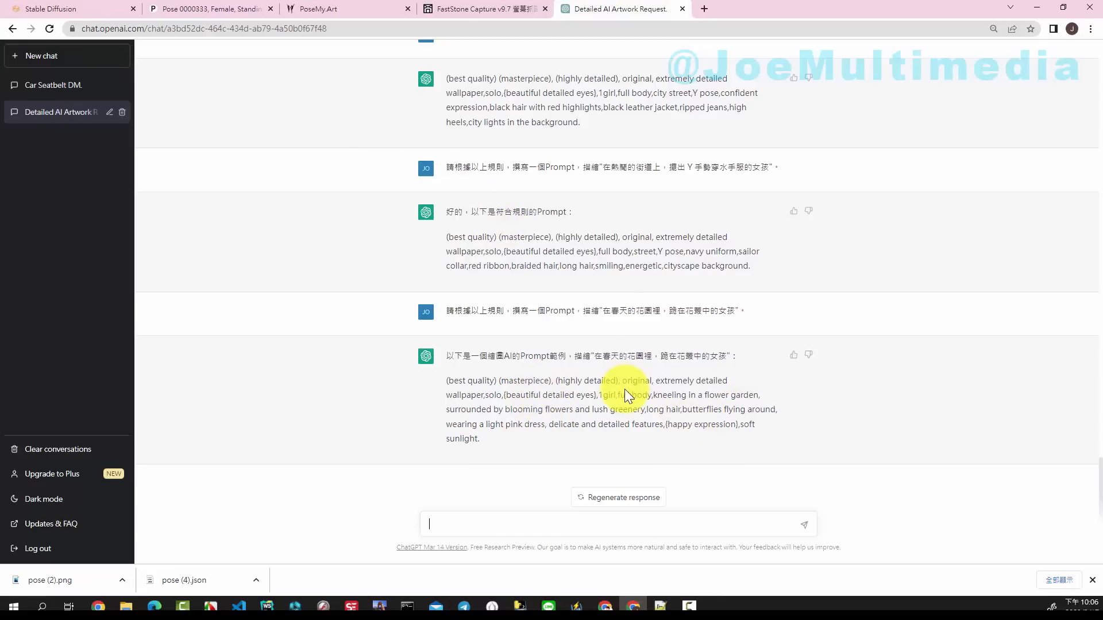
pyautogui.click(100, 9)
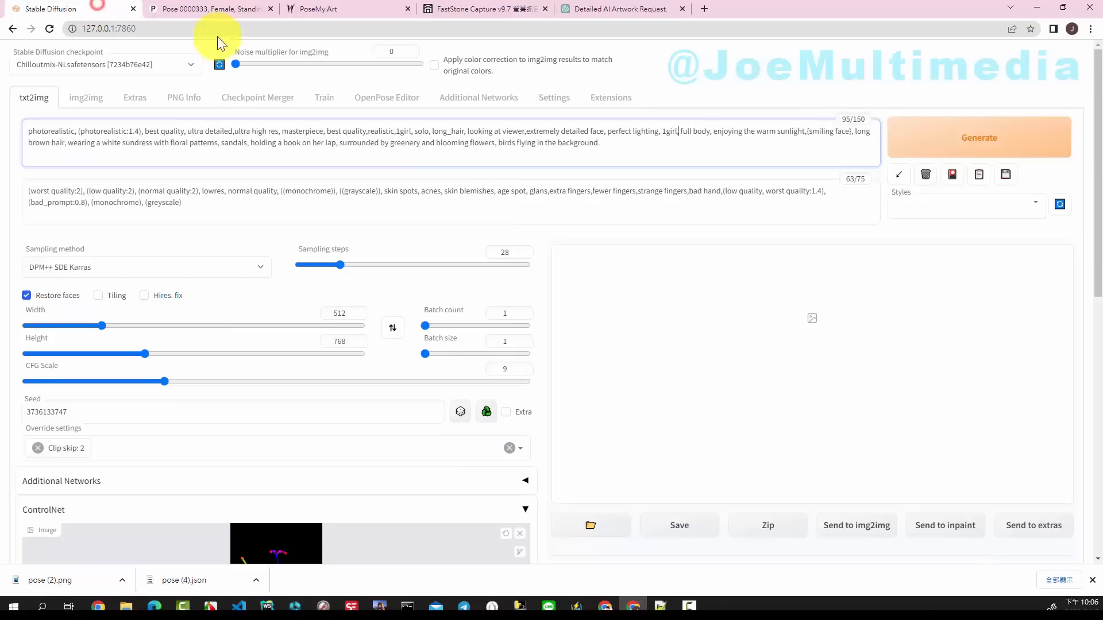
# Generate a comparison image with ControlNet disabled and enlarge the result.
pyautogui.click(945, 146)
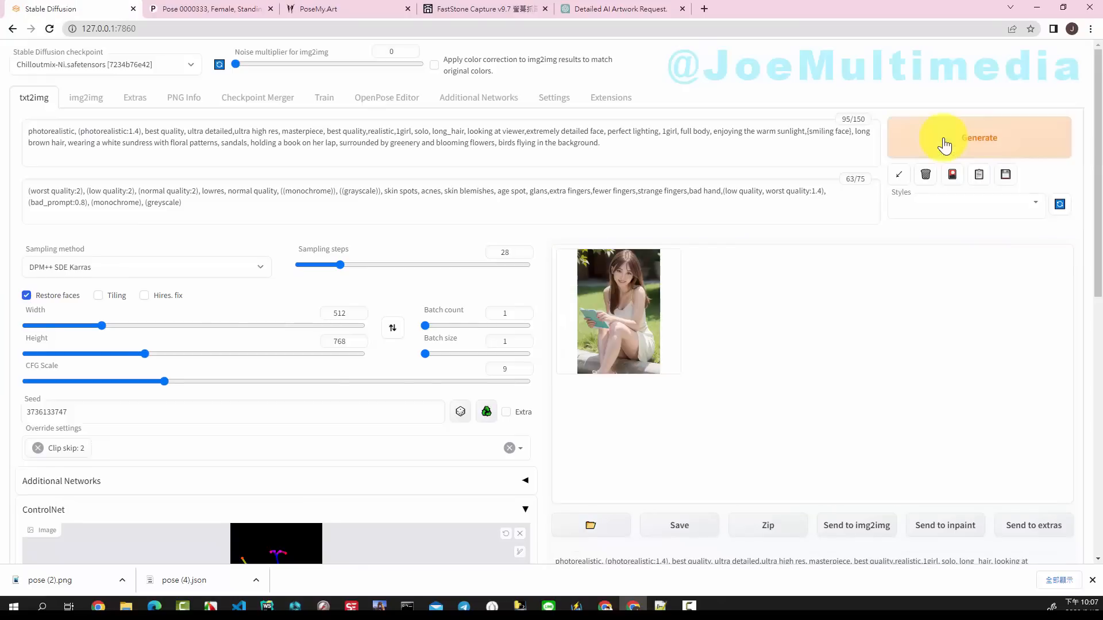
pyautogui.click(647, 343)
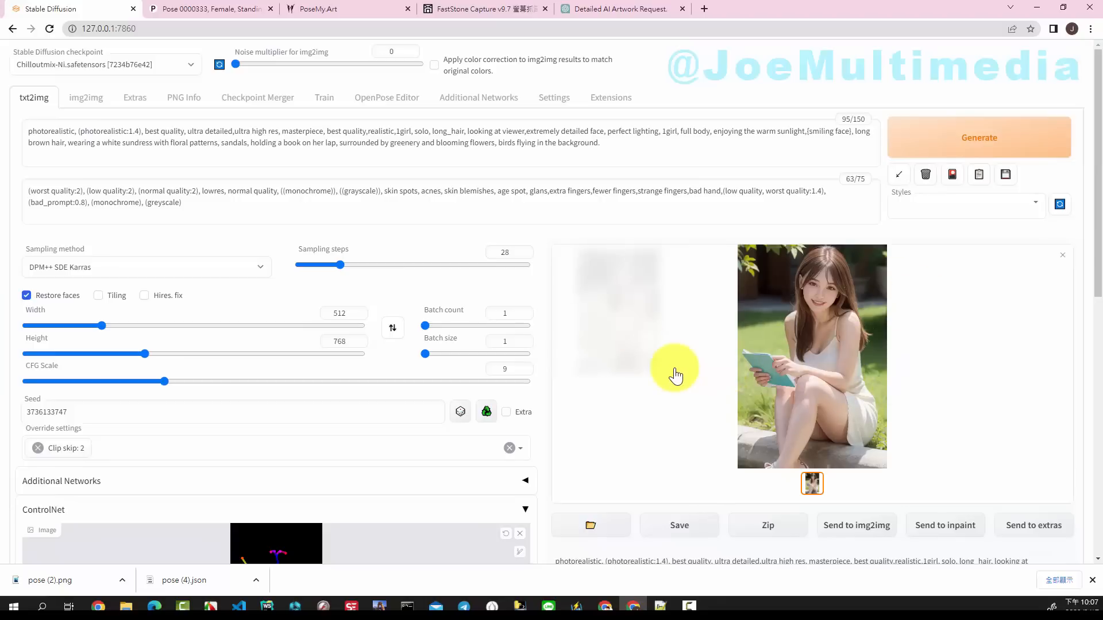
# Enable ControlNet with the control_sd15_openpose [fef5e48e] model and generate the image with the skeleton pose.
pyautogui.scroll(-7, 674, 372)
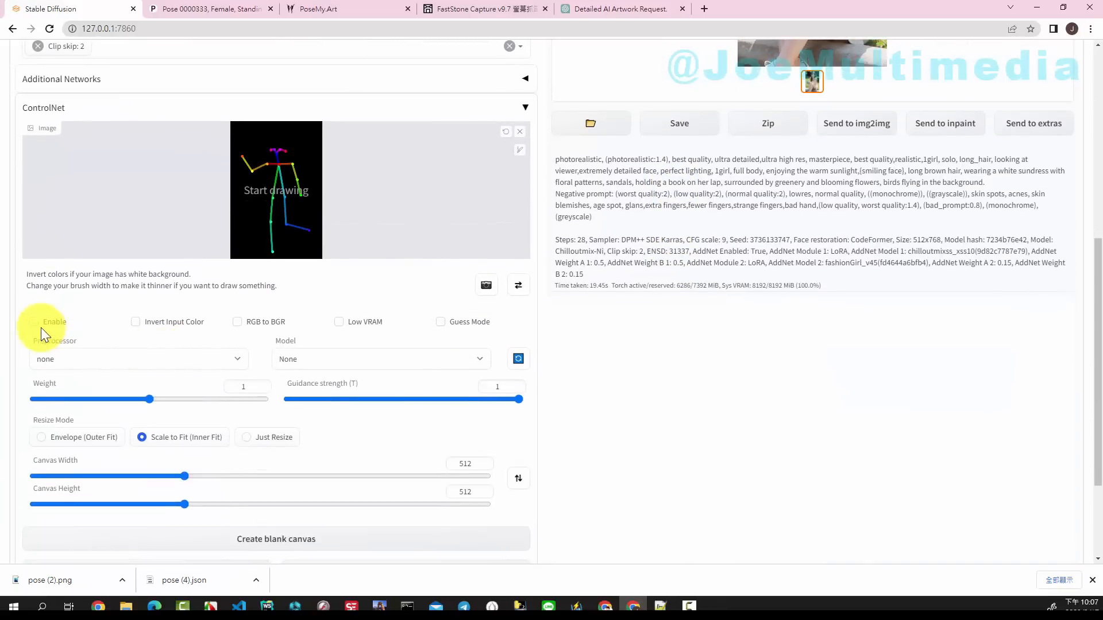
pyautogui.click(36, 322)
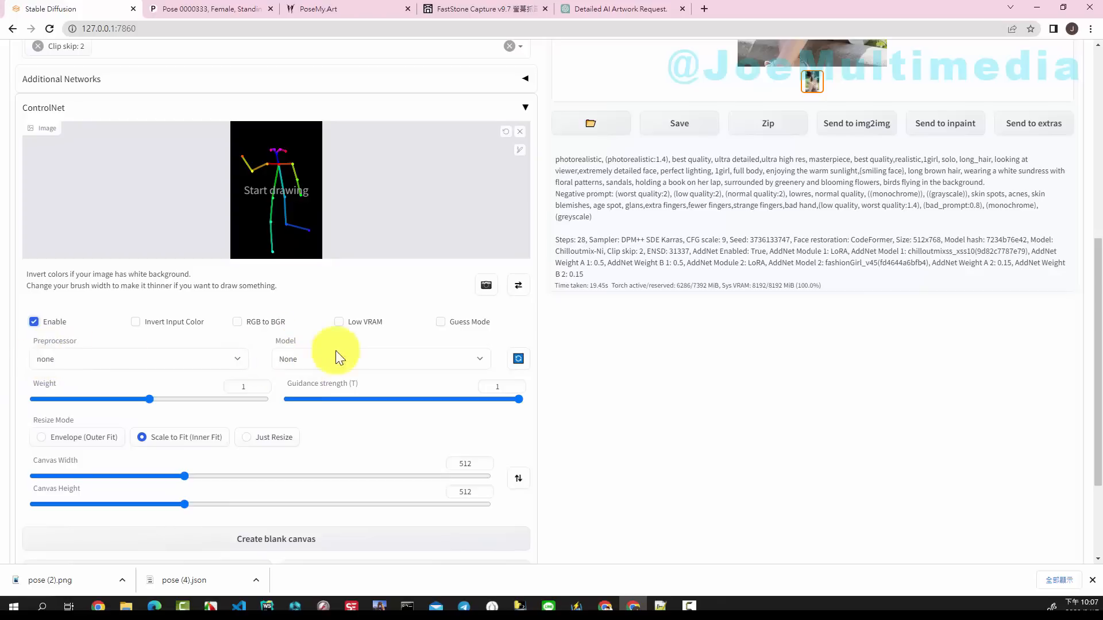
pyautogui.click(475, 357)
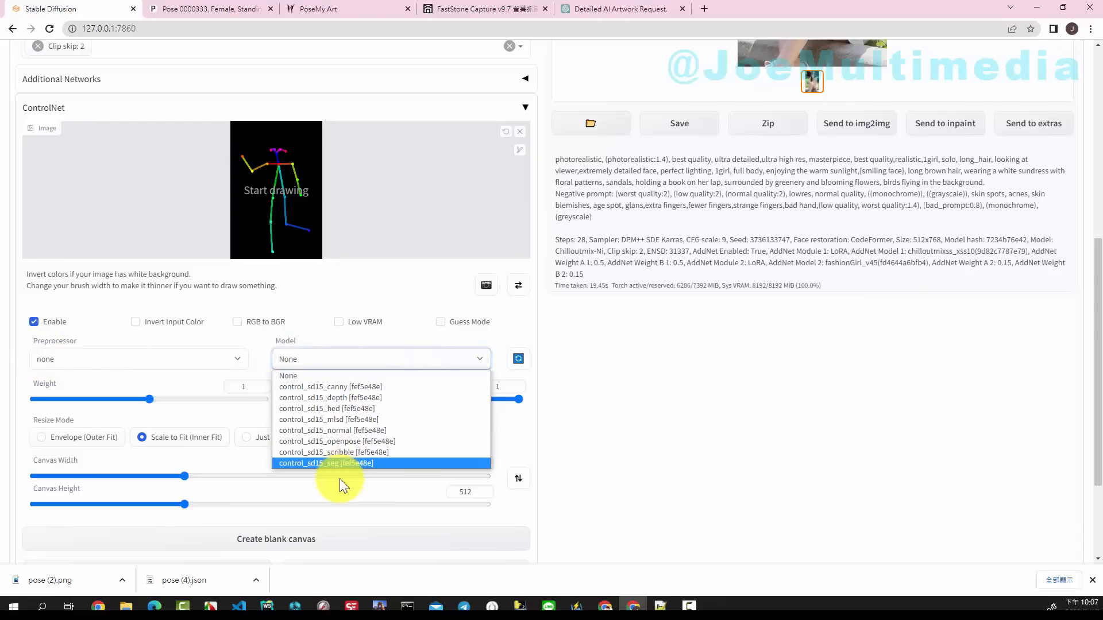
pyautogui.click(346, 441)
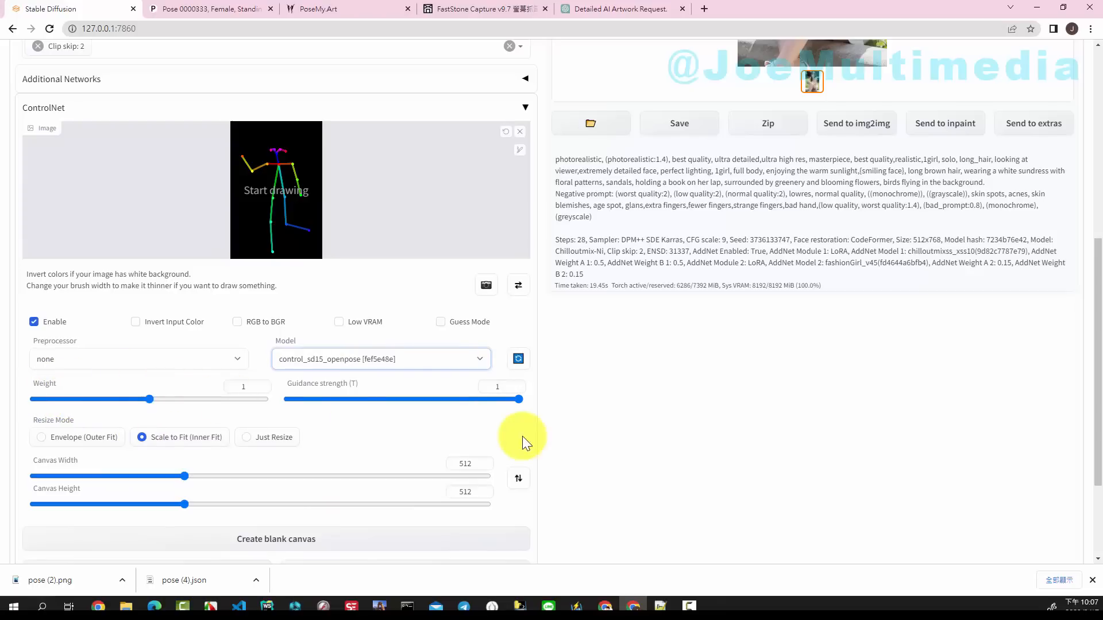
pyautogui.scroll(7, 676, 437)
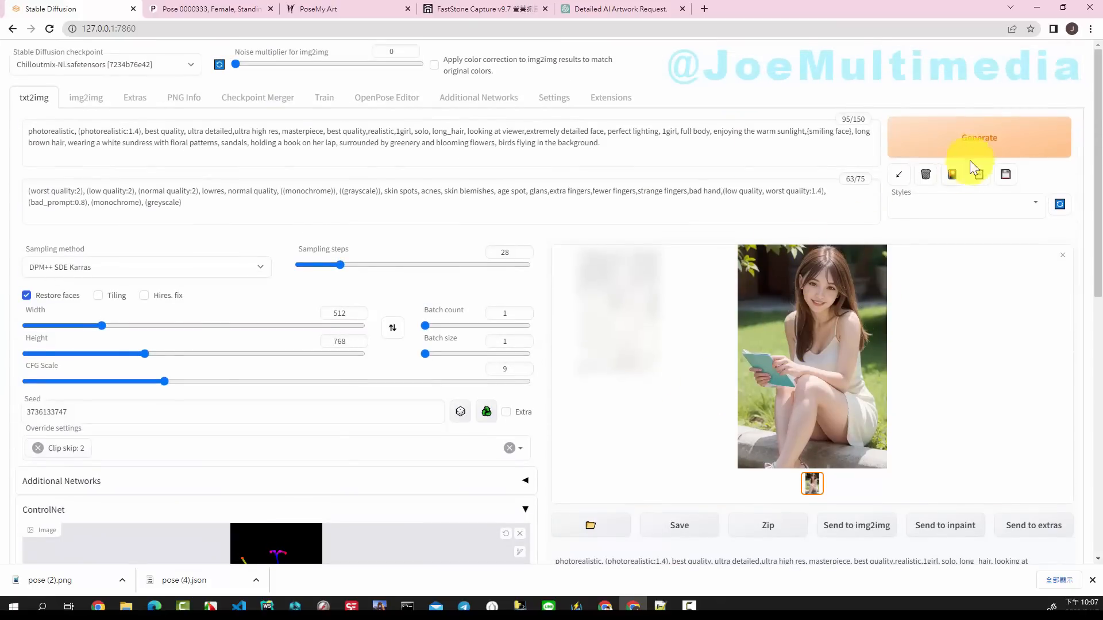
pyautogui.click(984, 144)
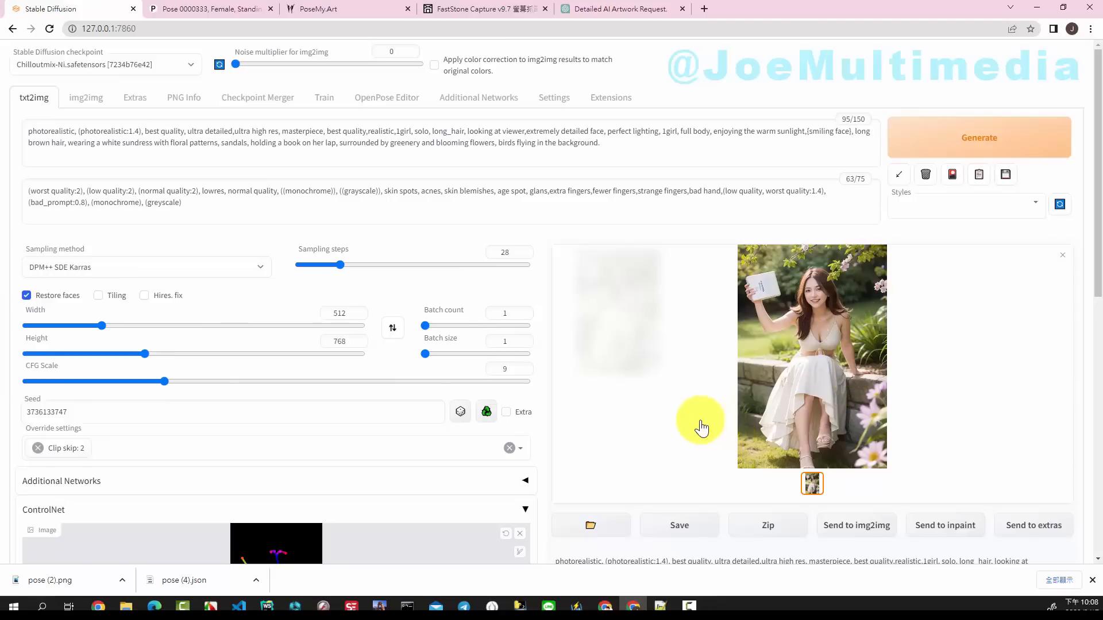
# Narrow the whole skeleton from both sides in the OpenPose Editor and send the pose to txt2img.
pyautogui.click(369, 101)
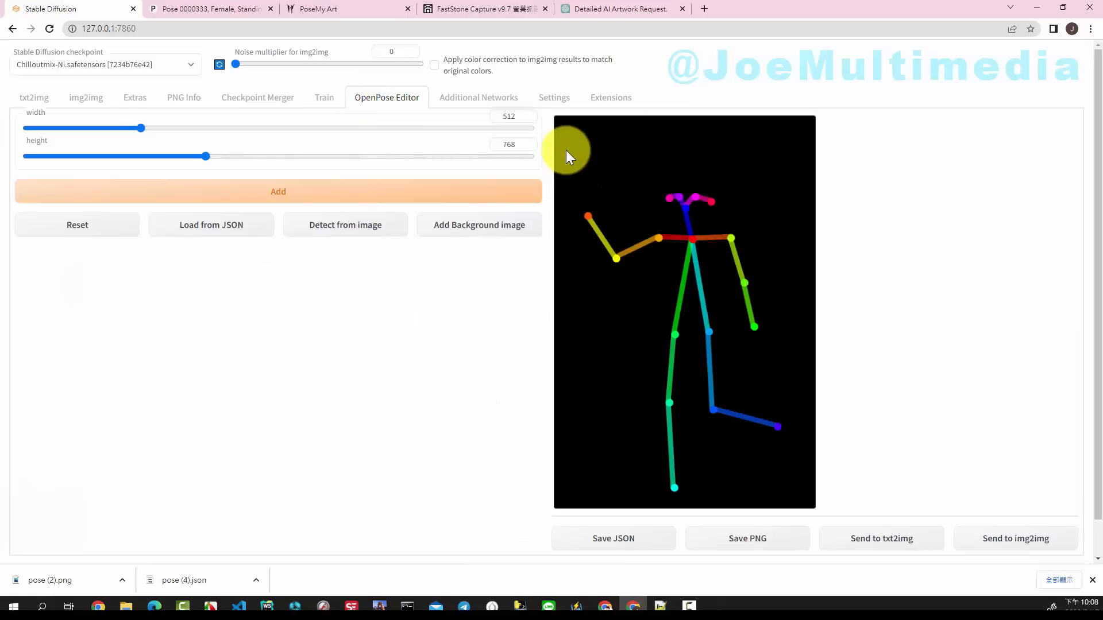
pyautogui.moveTo(566, 150); pyautogui.dragTo(795, 511)
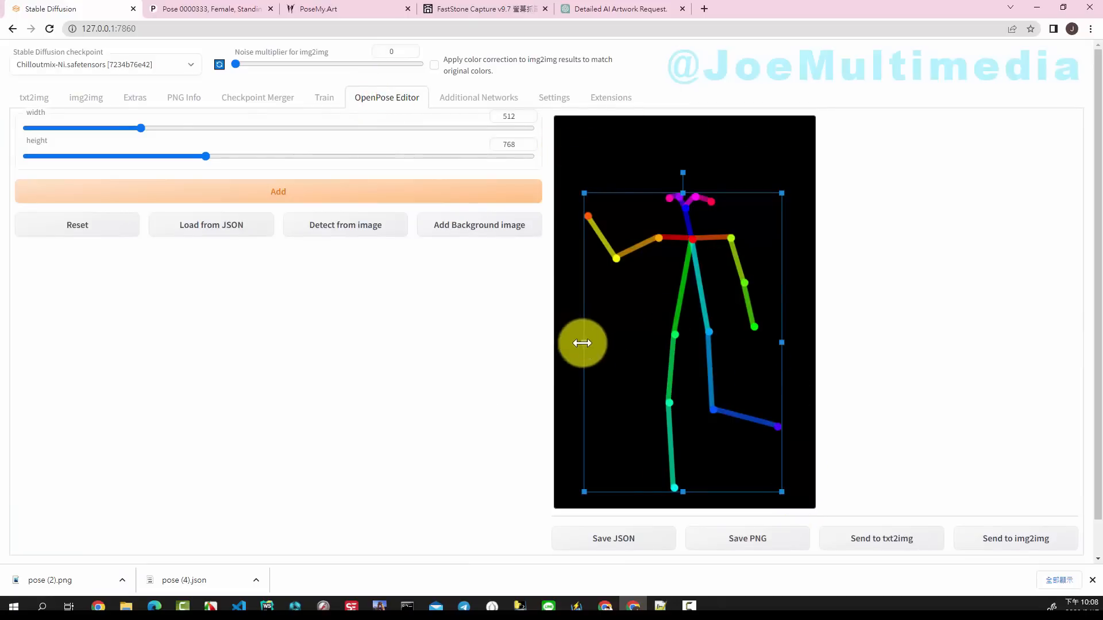
pyautogui.moveTo(583, 342); pyautogui.dragTo(603, 343)
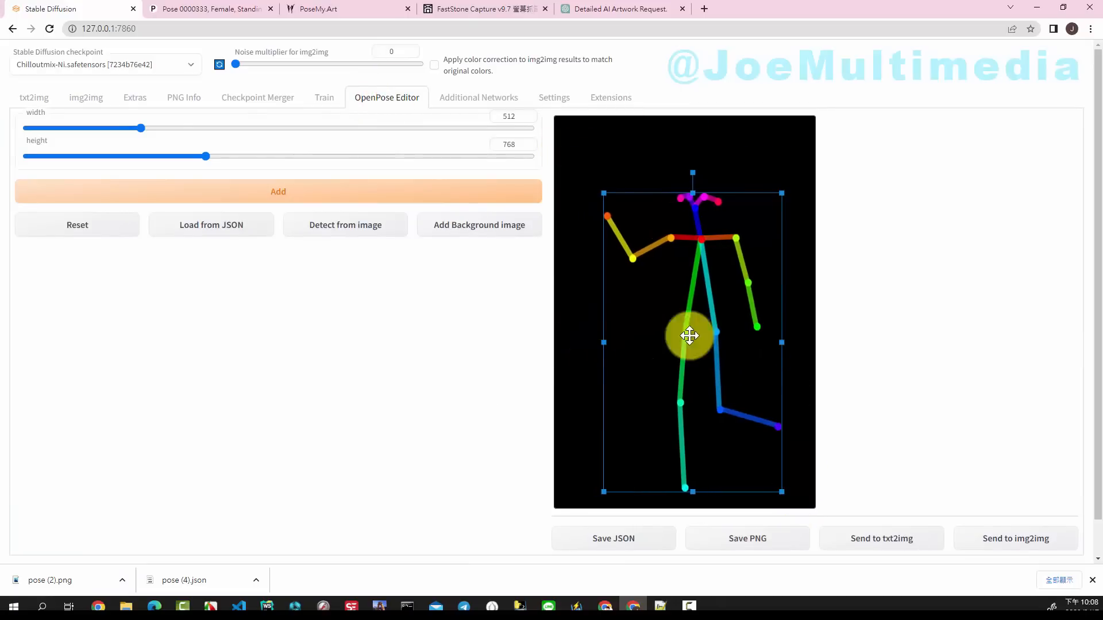
pyautogui.moveTo(781, 343); pyautogui.dragTo(770, 344)
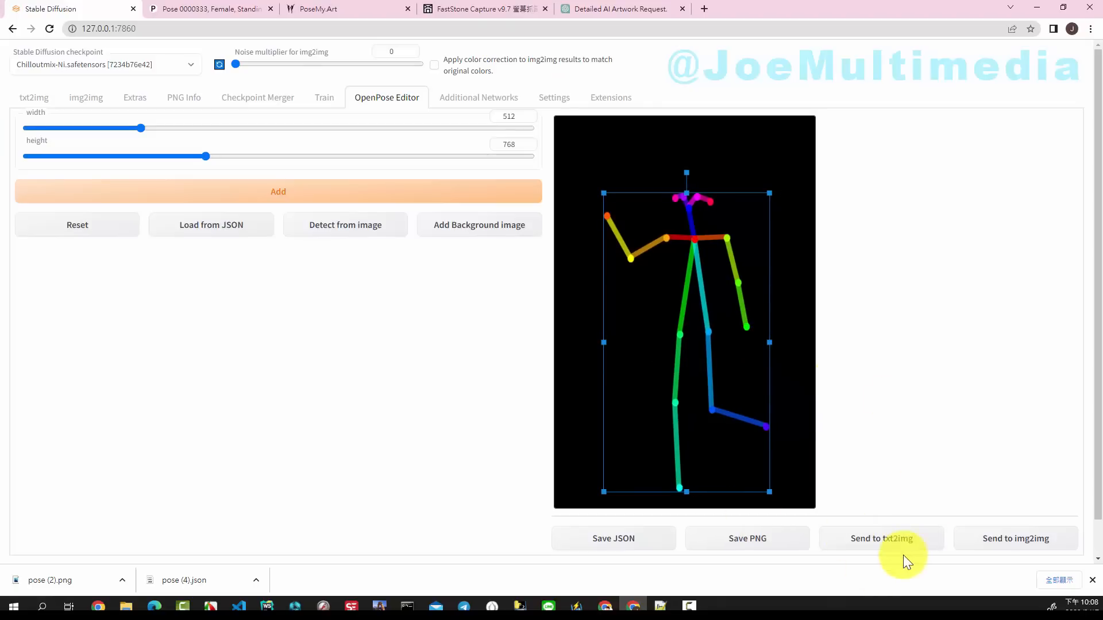
pyautogui.click(880, 541)
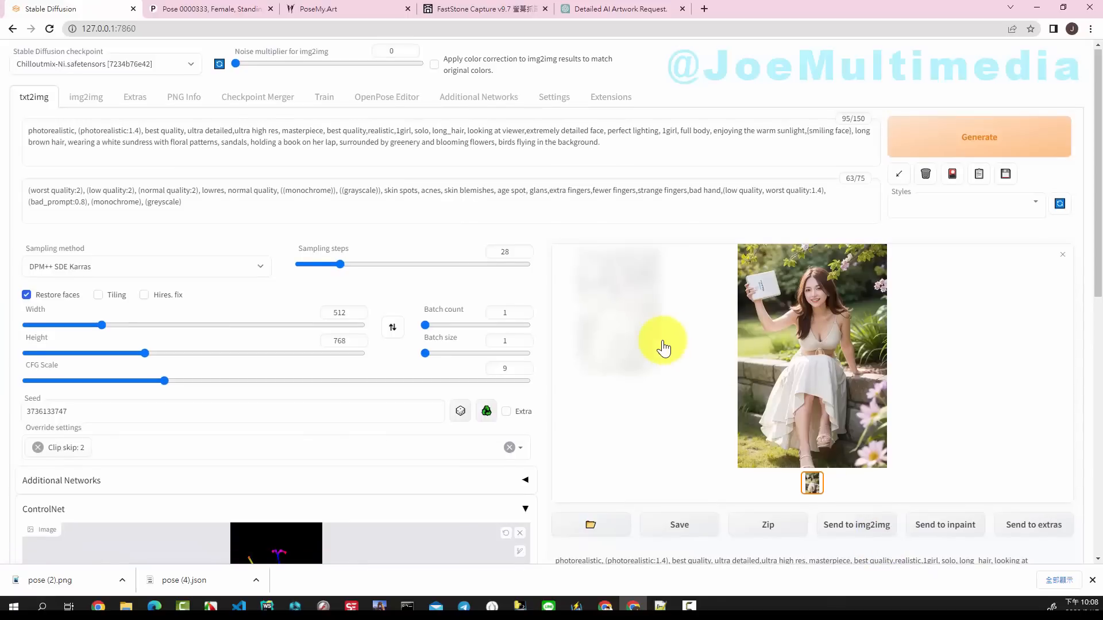
# Set the ControlNet canvas height to 768 in txt2img.
pyautogui.scroll(-4, 660, 345)
pyautogui.scroll(3, 661, 343)
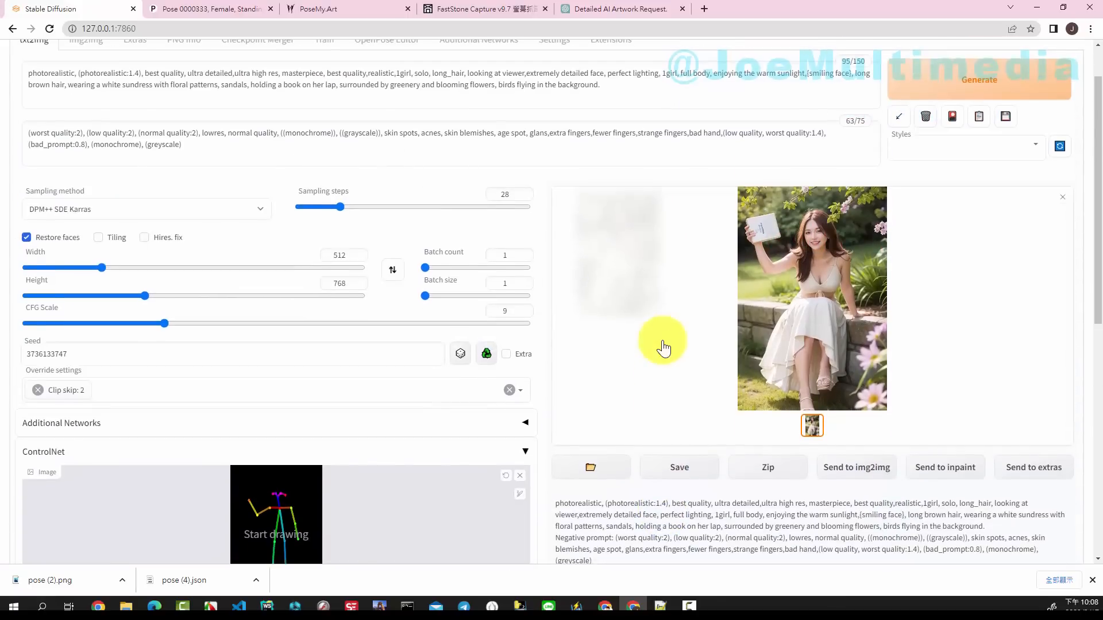
pyautogui.scroll(-7, 661, 346)
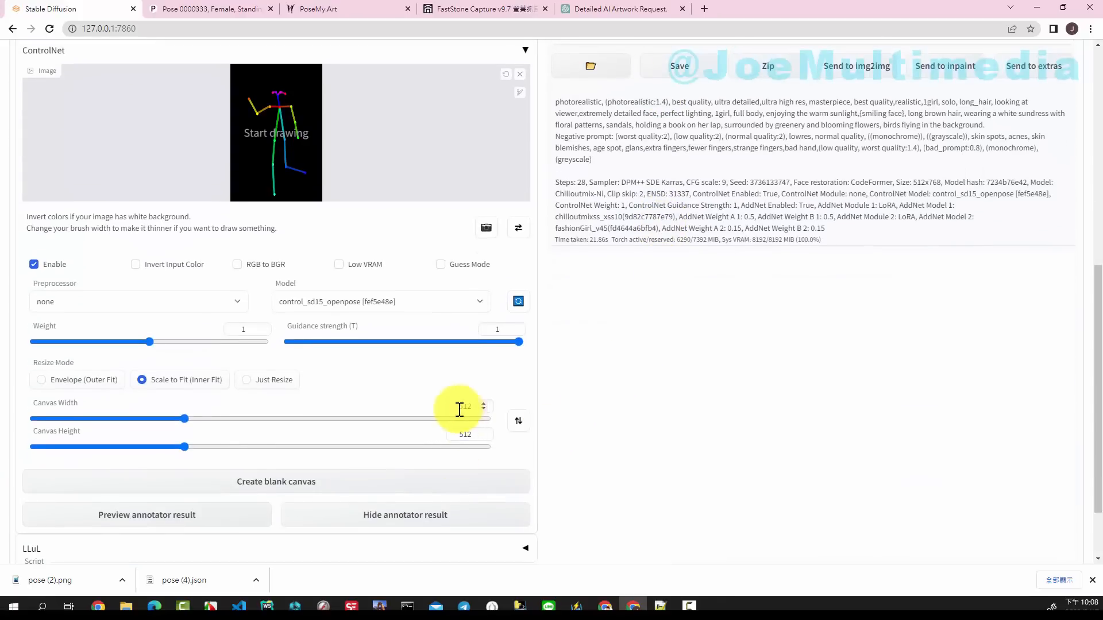
pyautogui.doubleClick(466, 436)
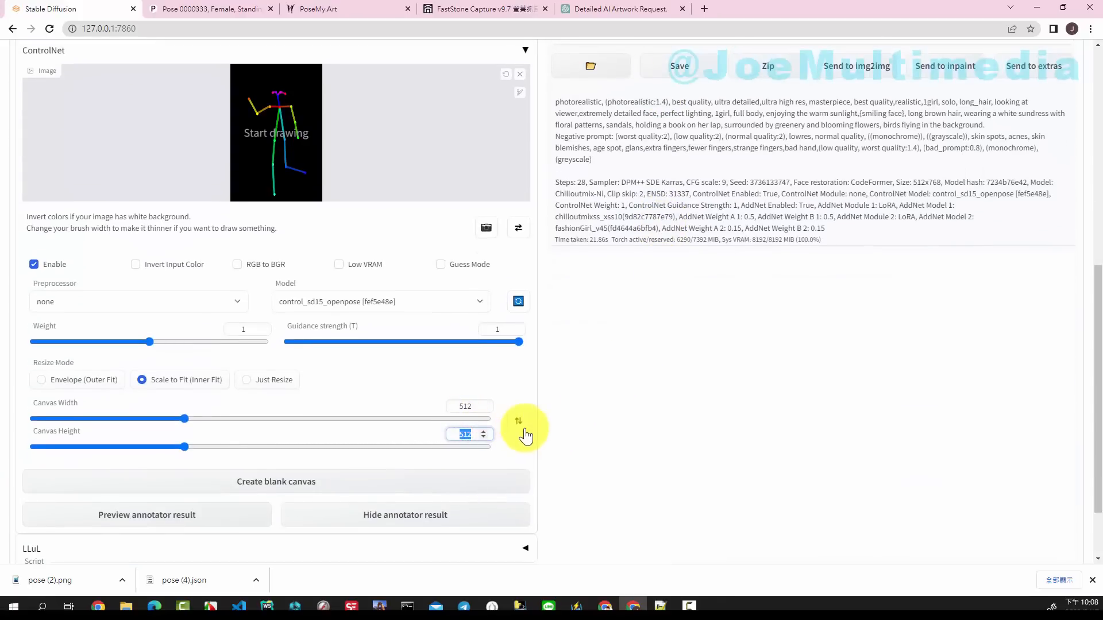
pyautogui.write('768')
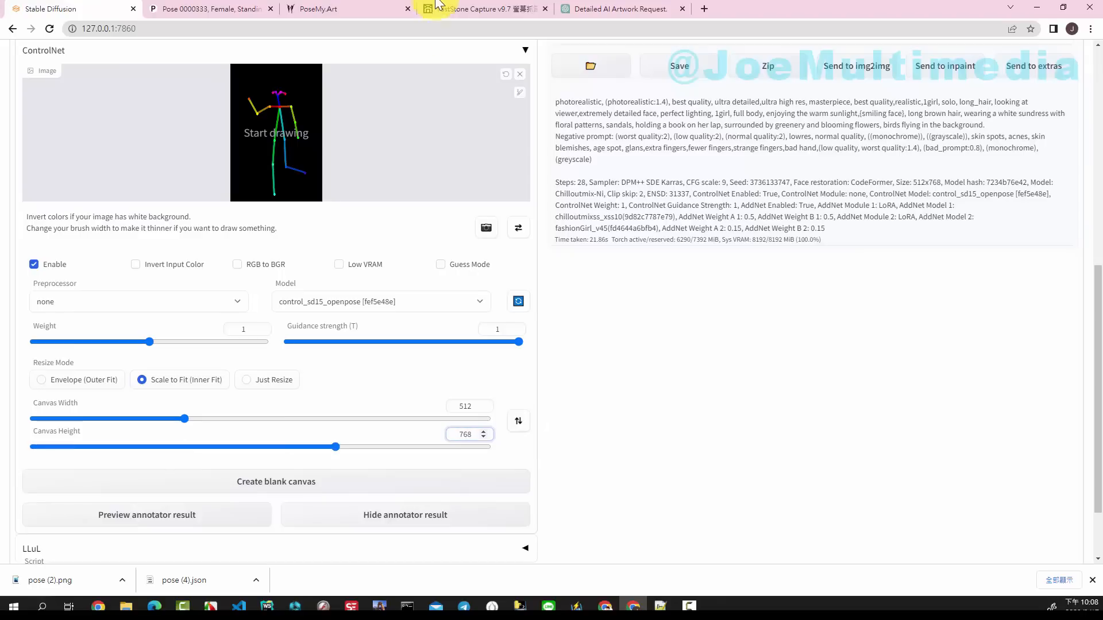
pyautogui.scroll(2, 660, 298)
pyautogui.scroll(-3, 517, 333)
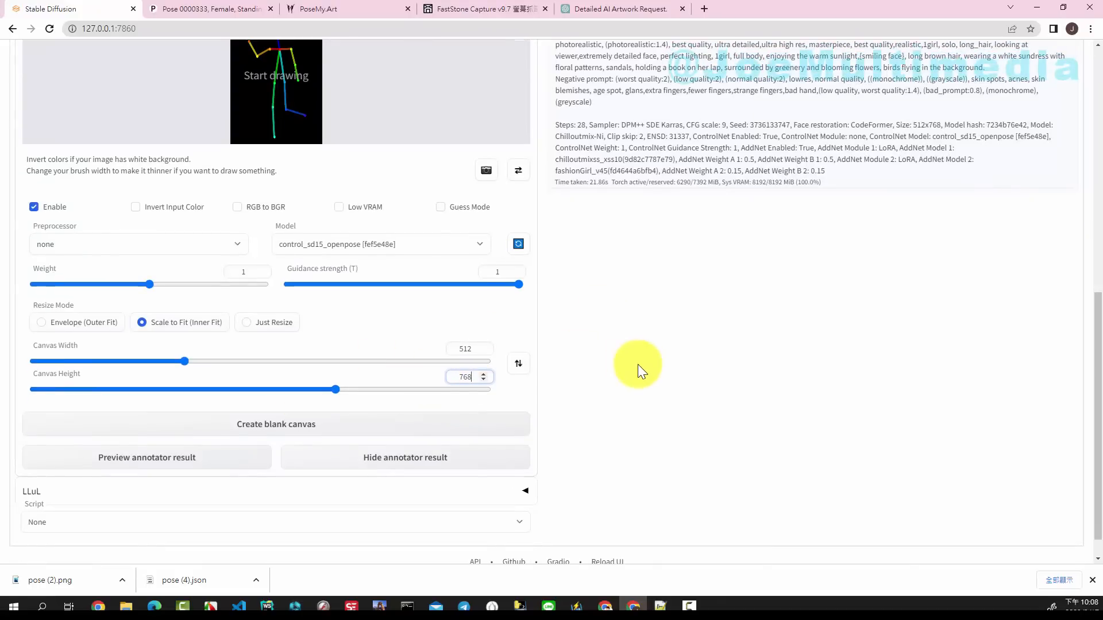
pyautogui.scroll(10, 637, 364)
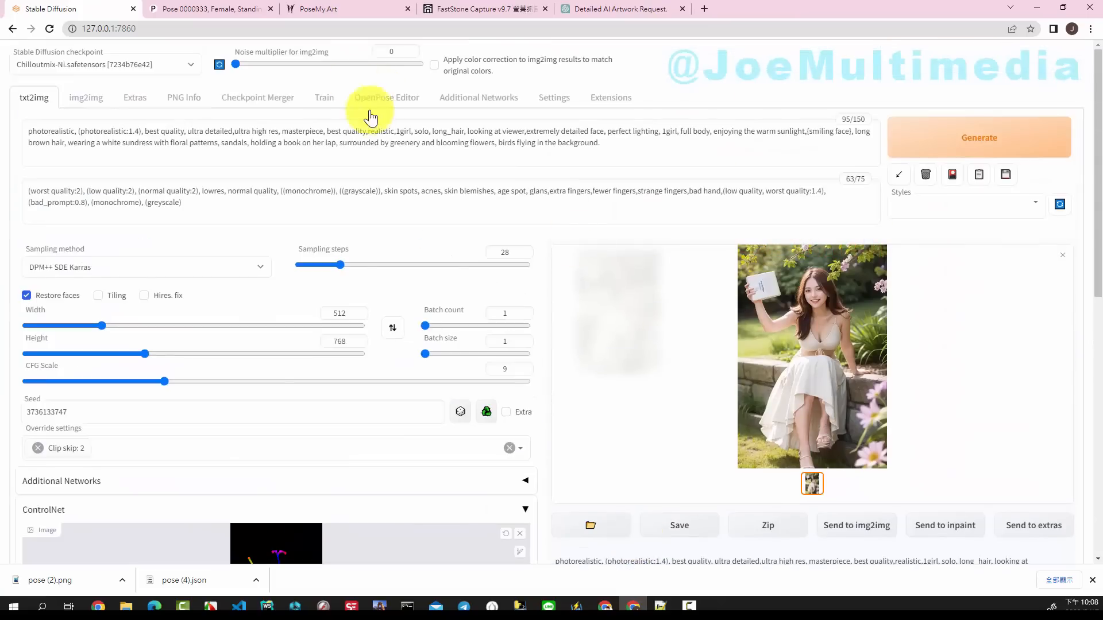
# Lower the skeleton's top edge slightly and widen it a little in the OpenPose Editor, and send the pose to txt2img.
pyautogui.click(380, 97)
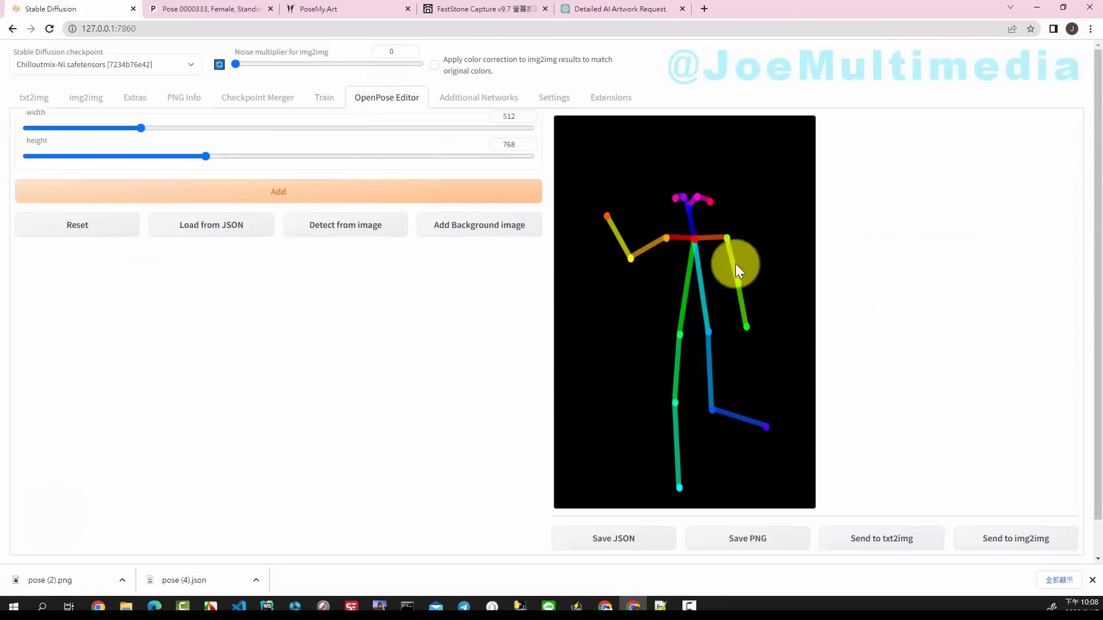
pyautogui.moveTo(585, 175); pyautogui.dragTo(802, 497)
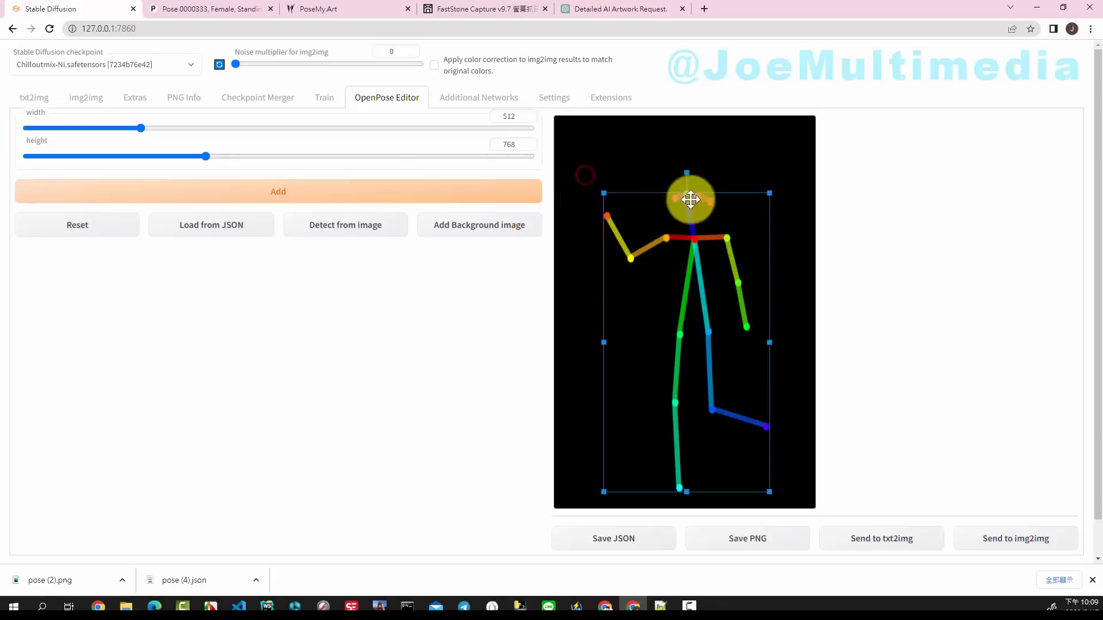
pyautogui.moveTo(685, 194)
pyautogui.mouseDown()
pyautogui.moveTo(684, 213)
pyautogui.moveTo(687, 197)
pyautogui.mouseUp()
pyautogui.moveTo(774, 343); pyautogui.dragTo(775, 344)
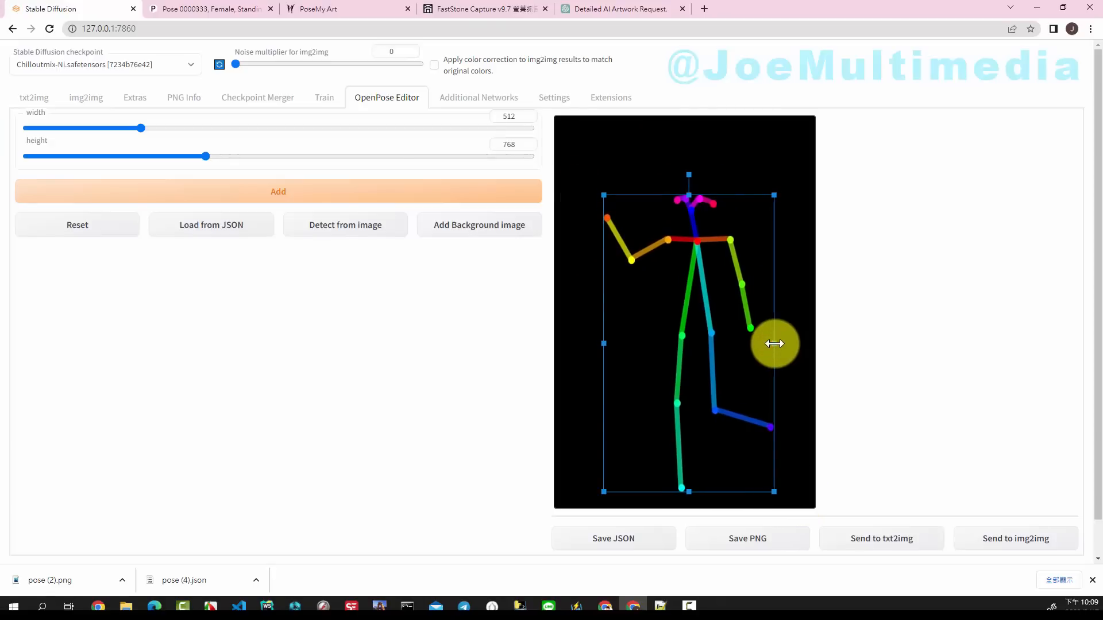
pyautogui.click(905, 533)
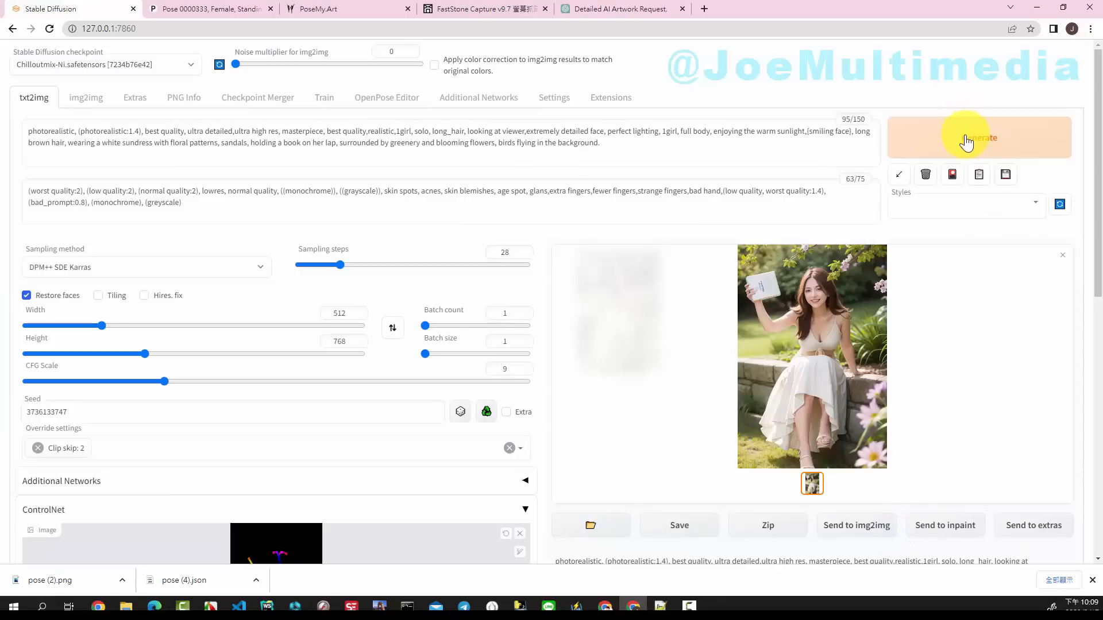
# Generate an image with the fixed seed, and generate another with the seed set to -1.
pyautogui.click(965, 139)
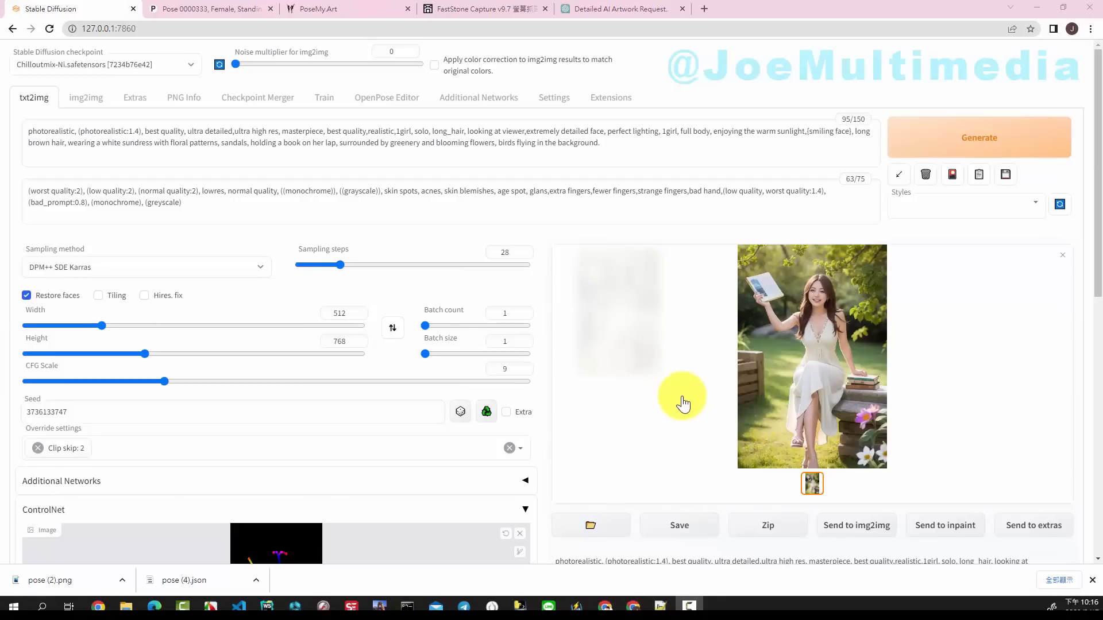
pyautogui.click(461, 413)
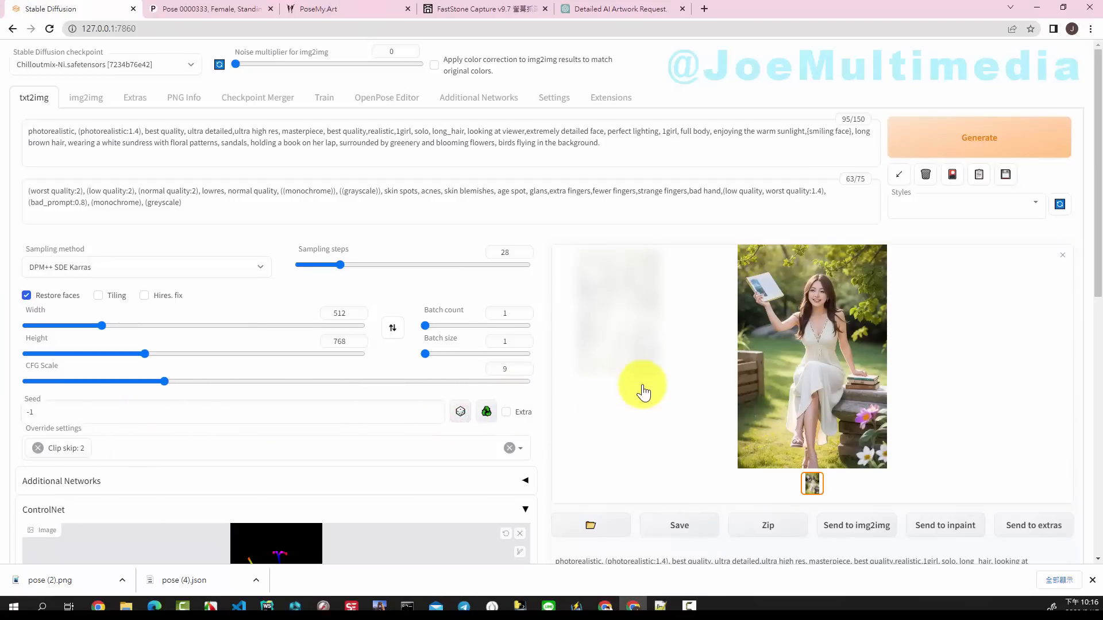
pyautogui.click(926, 158)
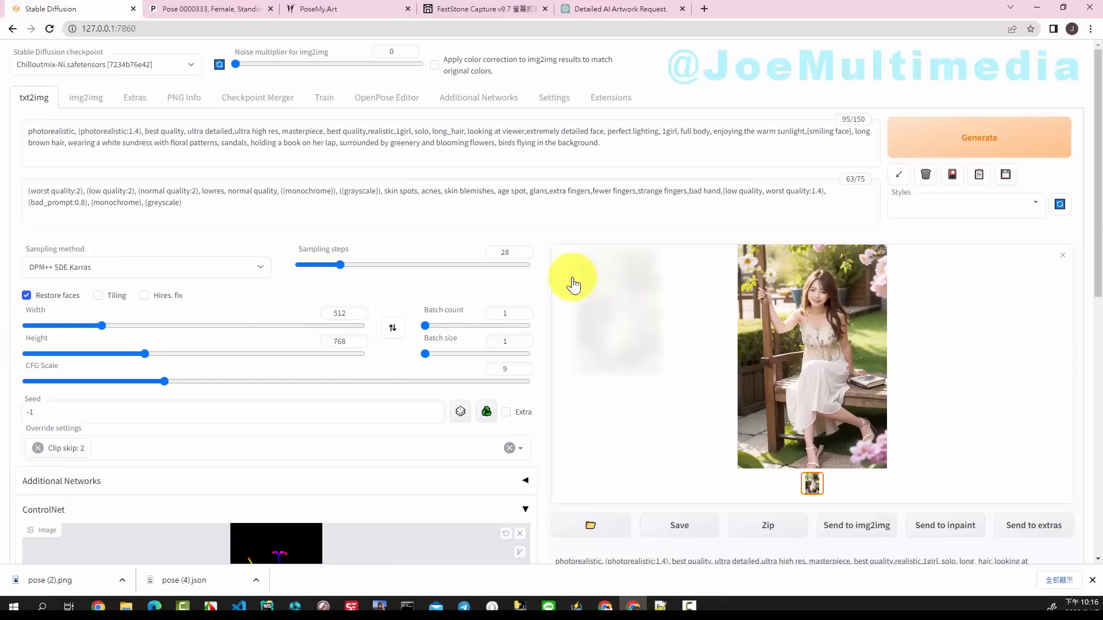
# Stretch the skeleton's upper body upward in the OpenPose Editor and lengthen the standing leg downward.
pyautogui.click(373, 103)
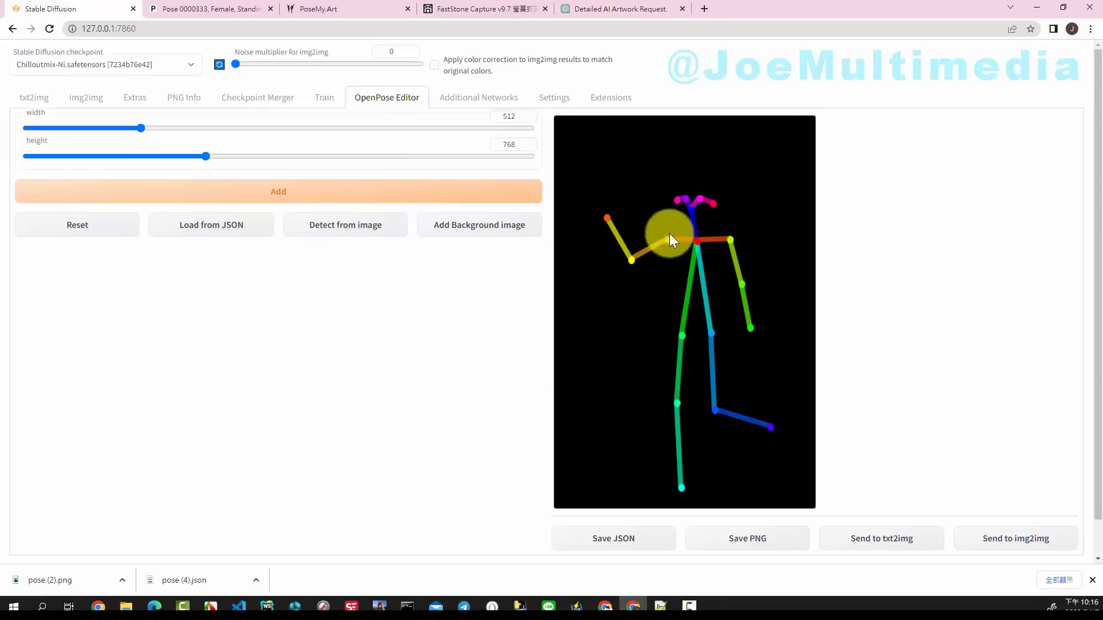
pyautogui.moveTo(583, 175); pyautogui.dragTo(774, 336)
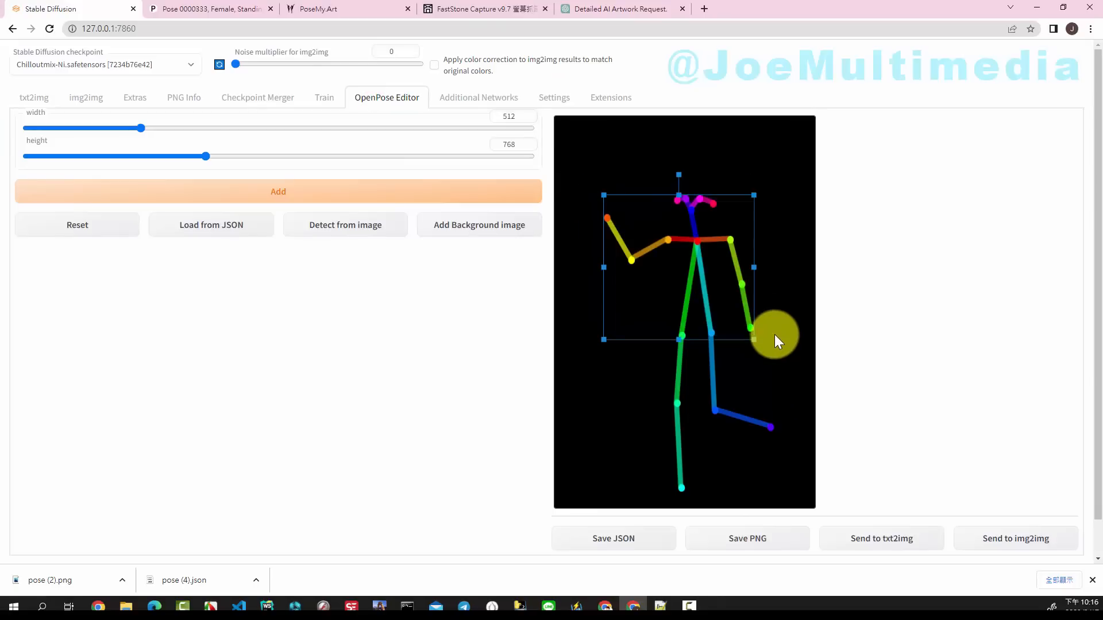
pyautogui.moveTo(679, 193); pyautogui.dragTo(680, 173)
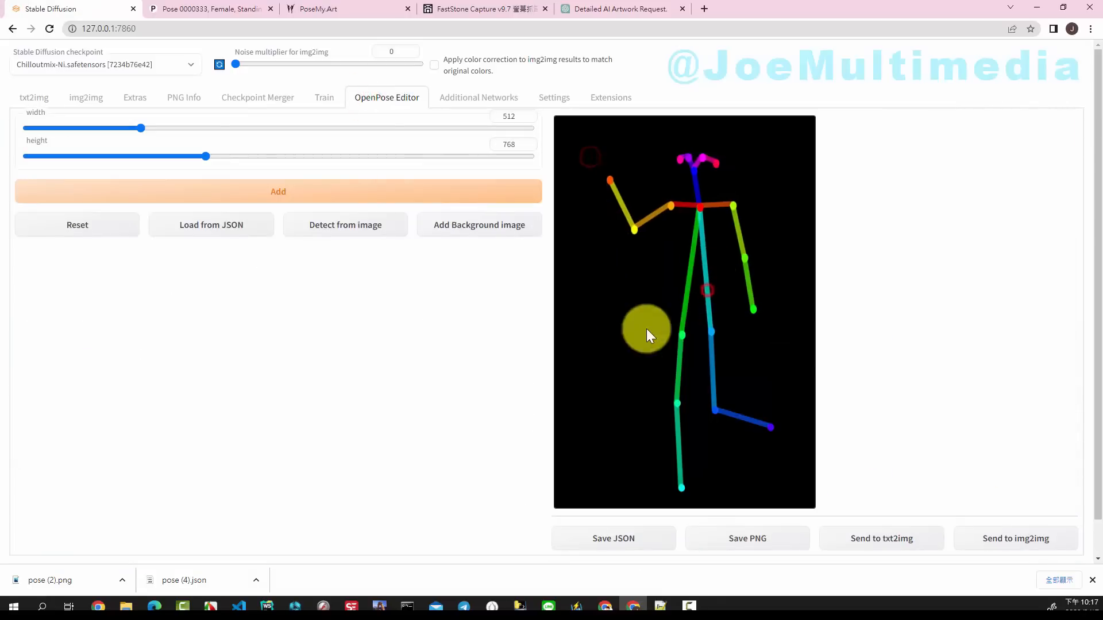
pyautogui.moveTo(646, 328); pyautogui.dragTo(707, 322)
pyautogui.moveTo(677, 402); pyautogui.dragTo(681, 495)
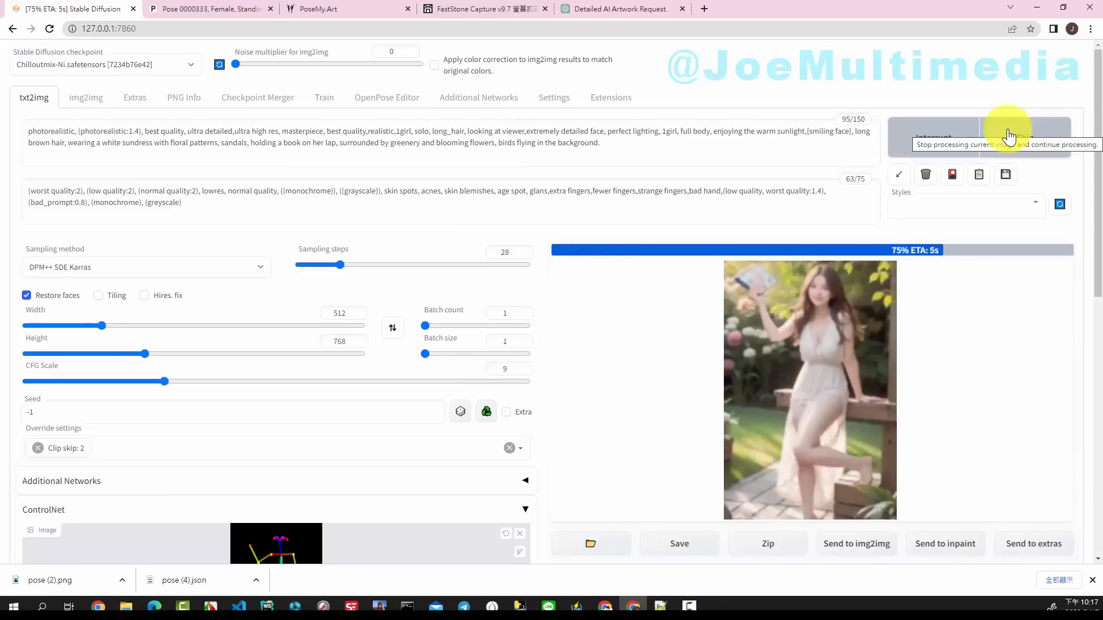
# Set the pose canvas height to 780 and move the standing foot down past the canvas's lower edge.
pyautogui.click(380, 98)
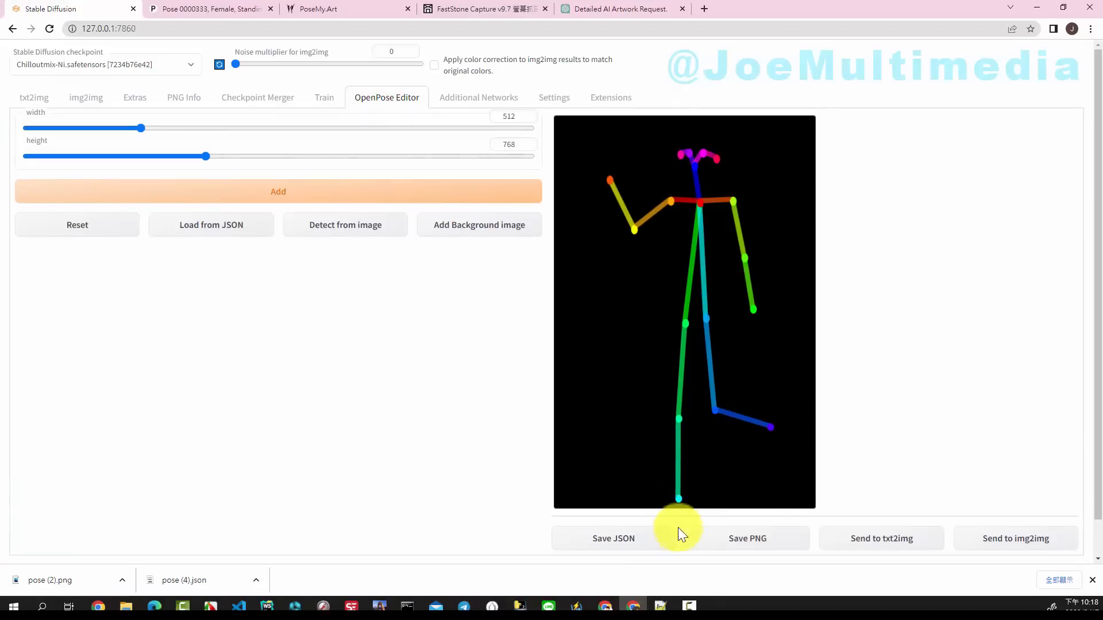
pyautogui.doubleClick(514, 144)
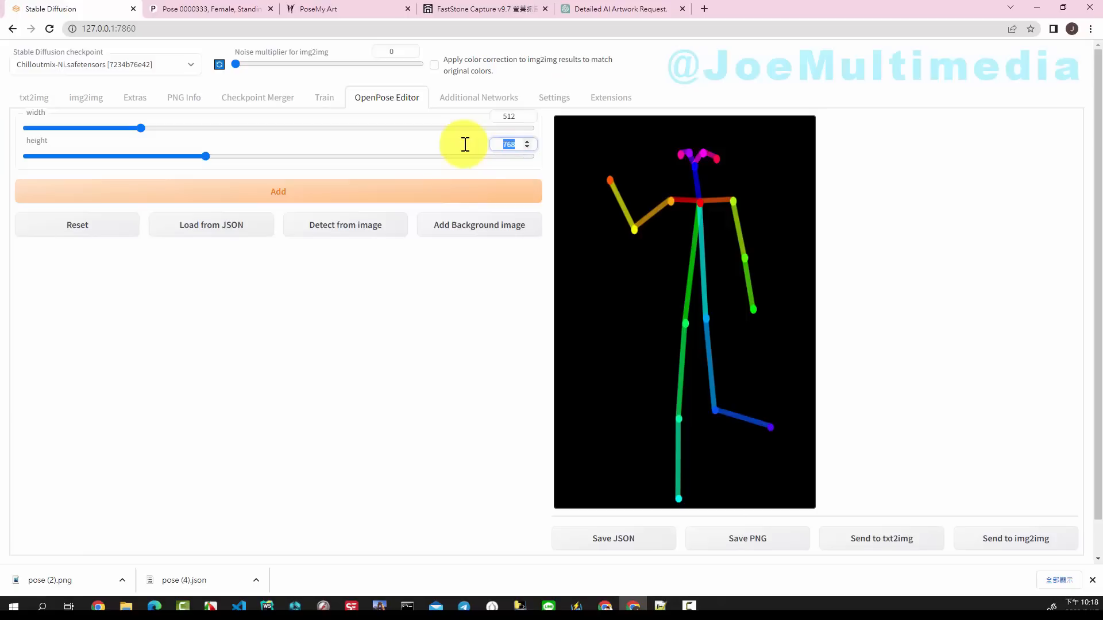
pyautogui.write('780')
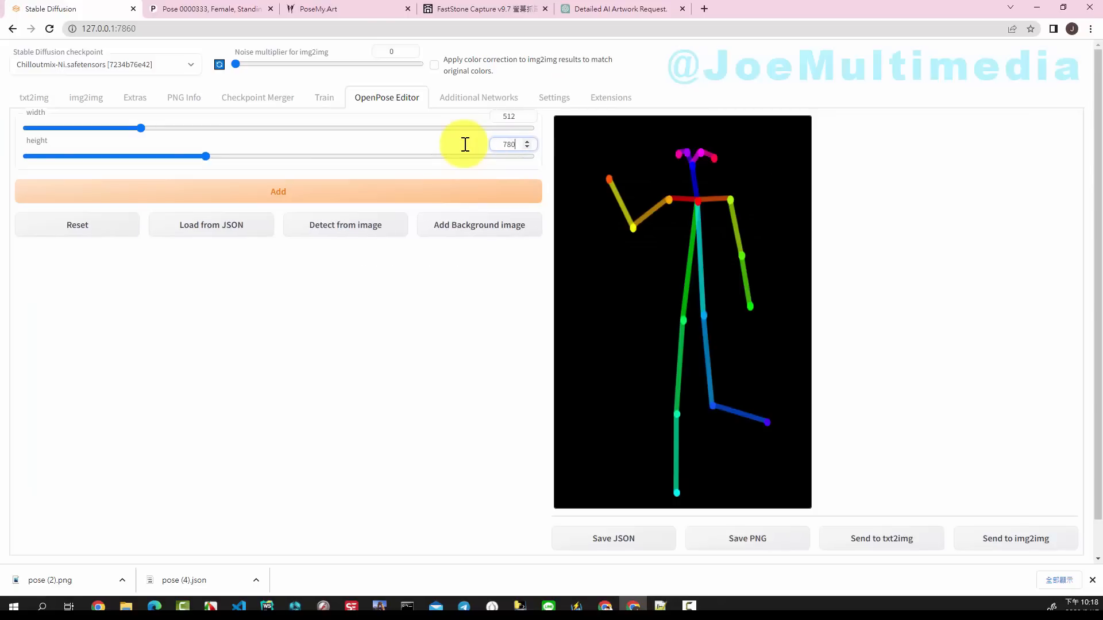
pyautogui.scroll(-1, 849, 325)
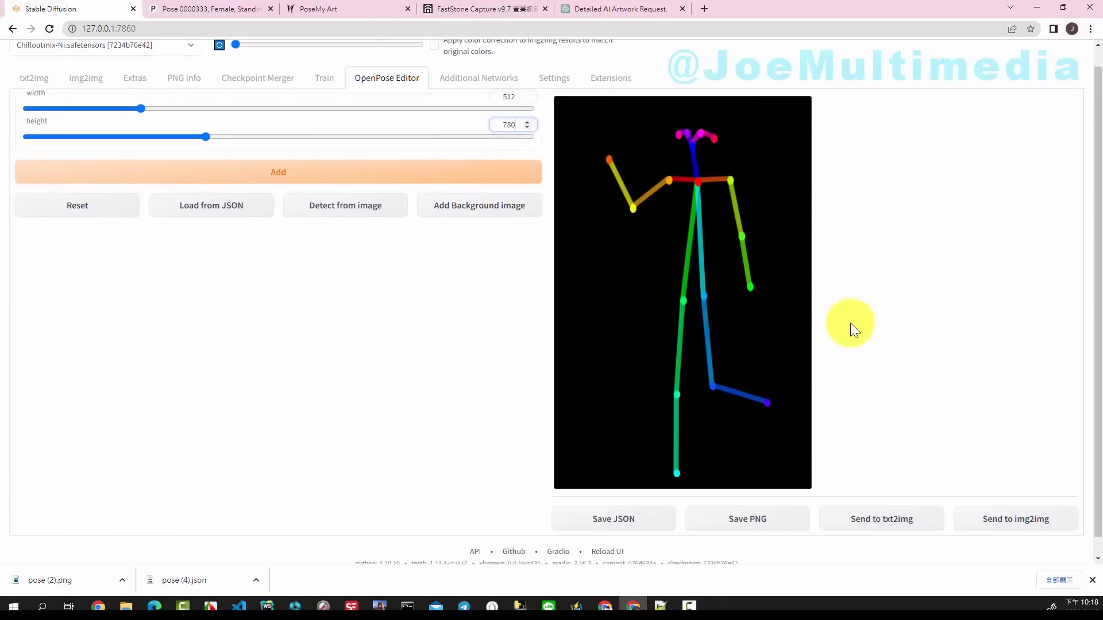
pyautogui.moveTo(675, 454); pyautogui.dragTo(676, 500)
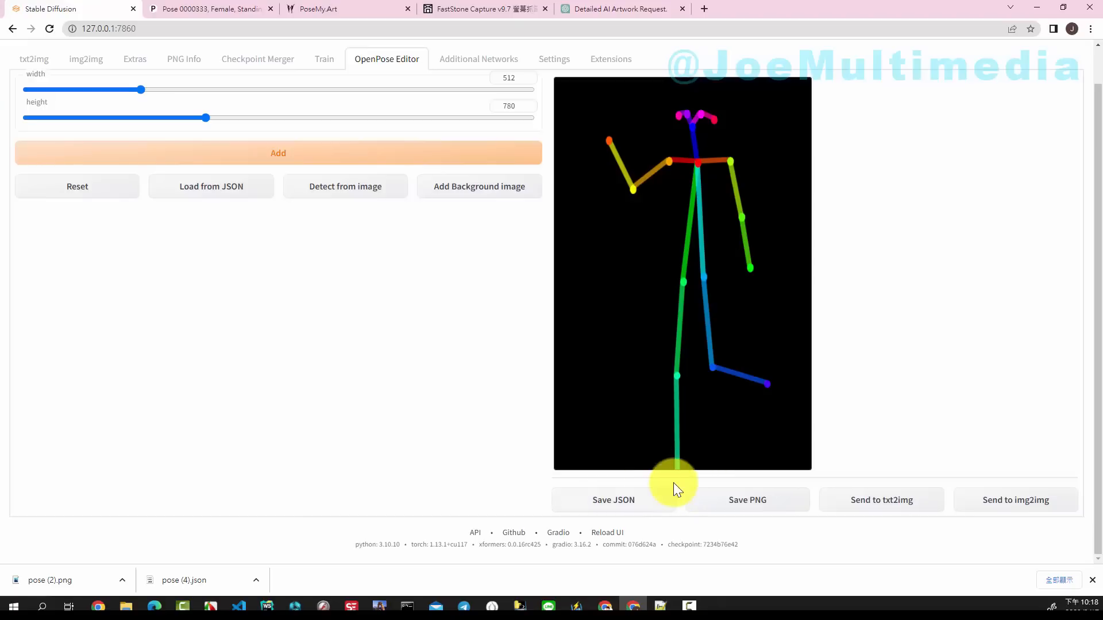
# Set the pose canvas height back to 768 and generate an image from the pose in txt2img.
pyautogui.doubleClick(507, 106)
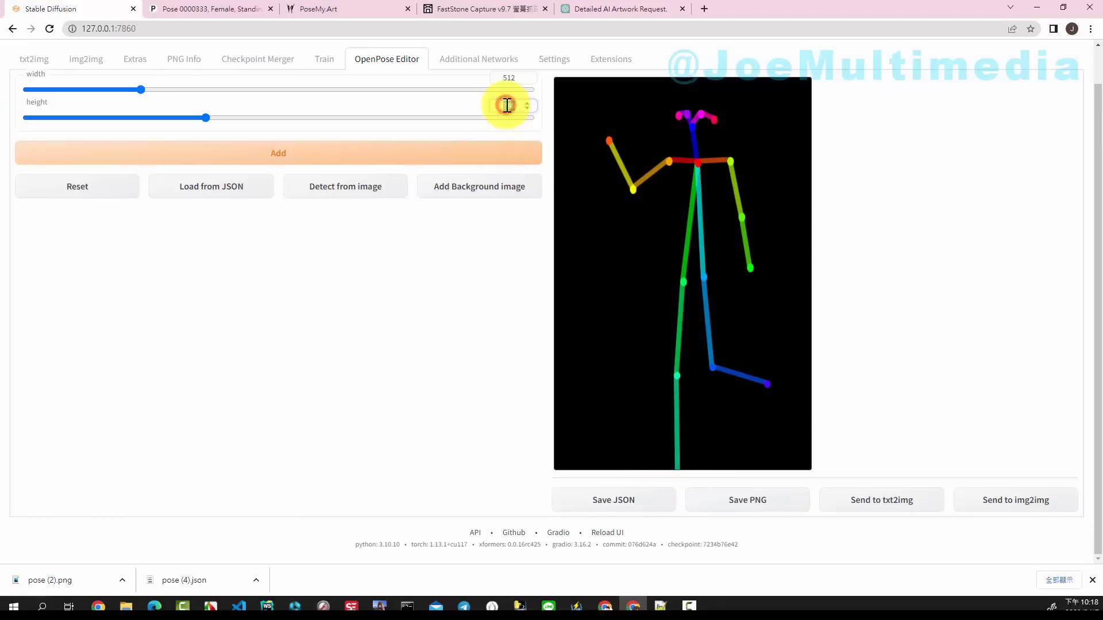
pyautogui.write('768')
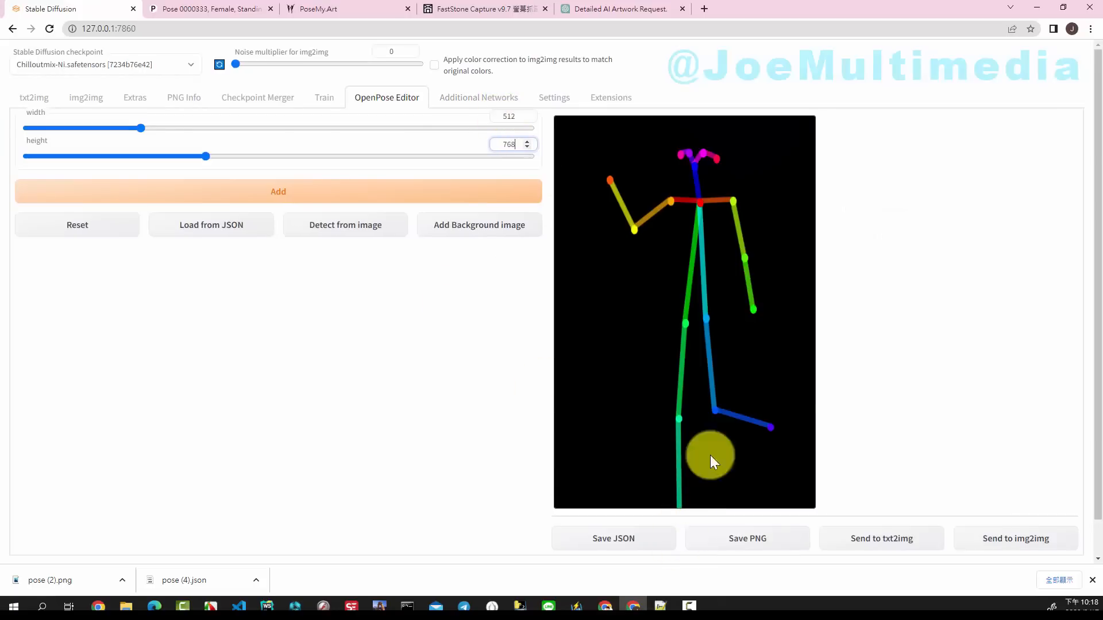
pyautogui.click(881, 552)
pyautogui.click(986, 139)
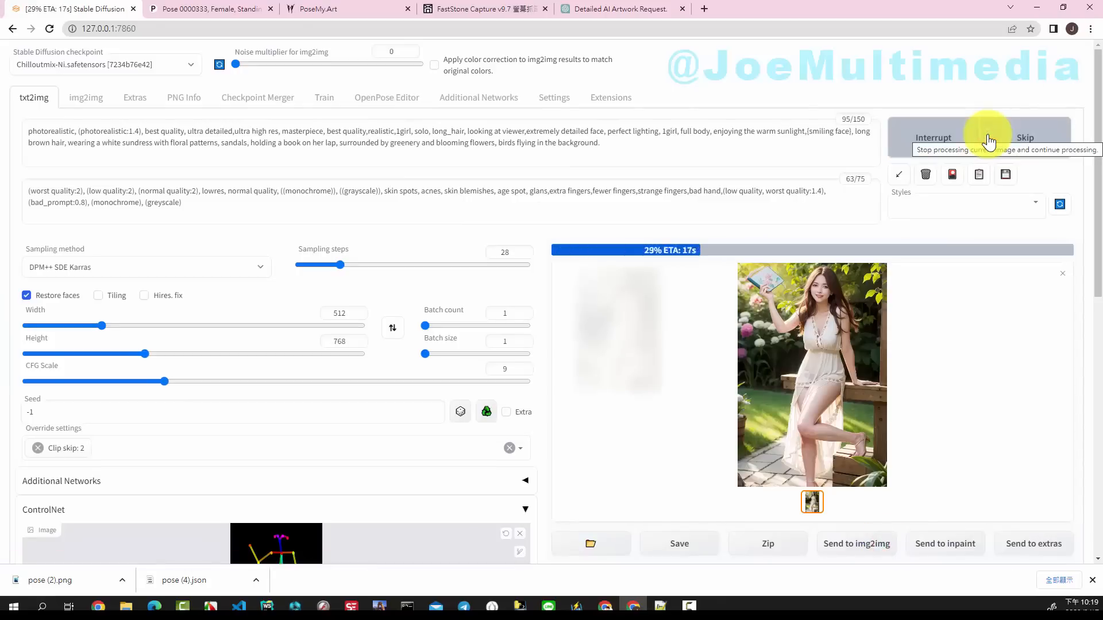
# Send the pose from the OpenPose Editor to txt2img again and generate another image.
pyautogui.click(367, 104)
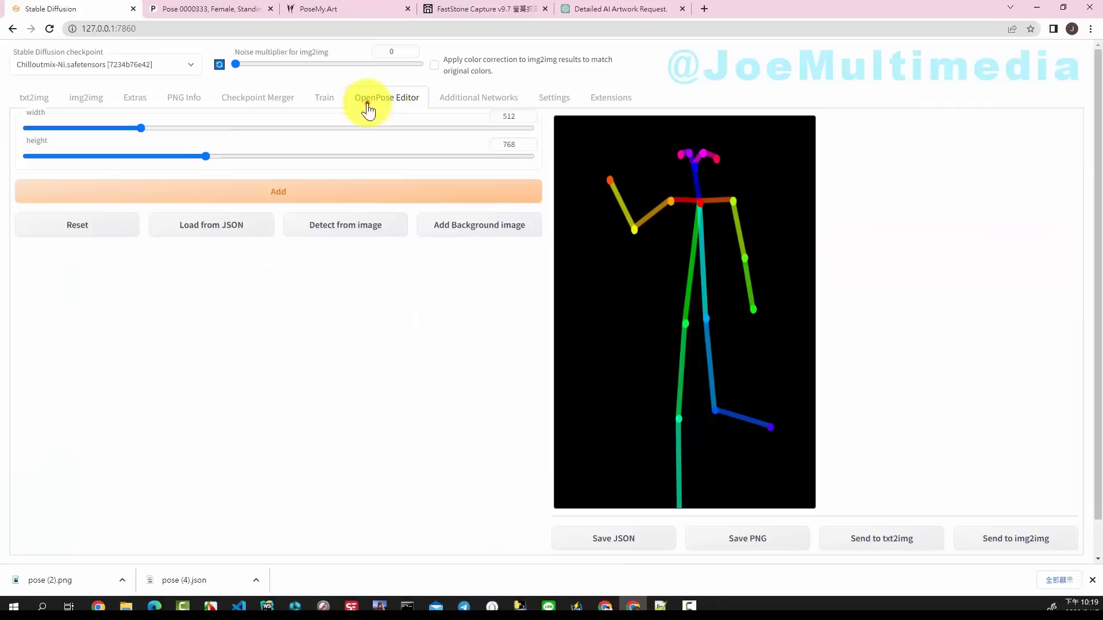
pyautogui.click(882, 538)
pyautogui.click(962, 138)
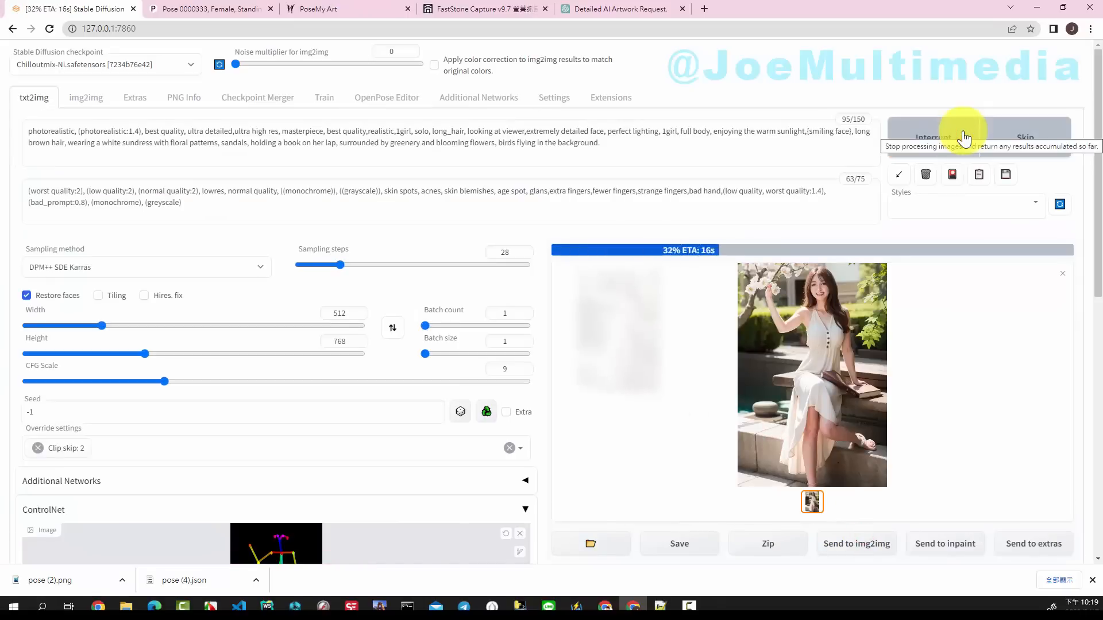
# Adjust the raised leg's hip joint in the OpenPose Editor, and generate and enlarge a new txt2img image from the pose.
pyautogui.click(390, 99)
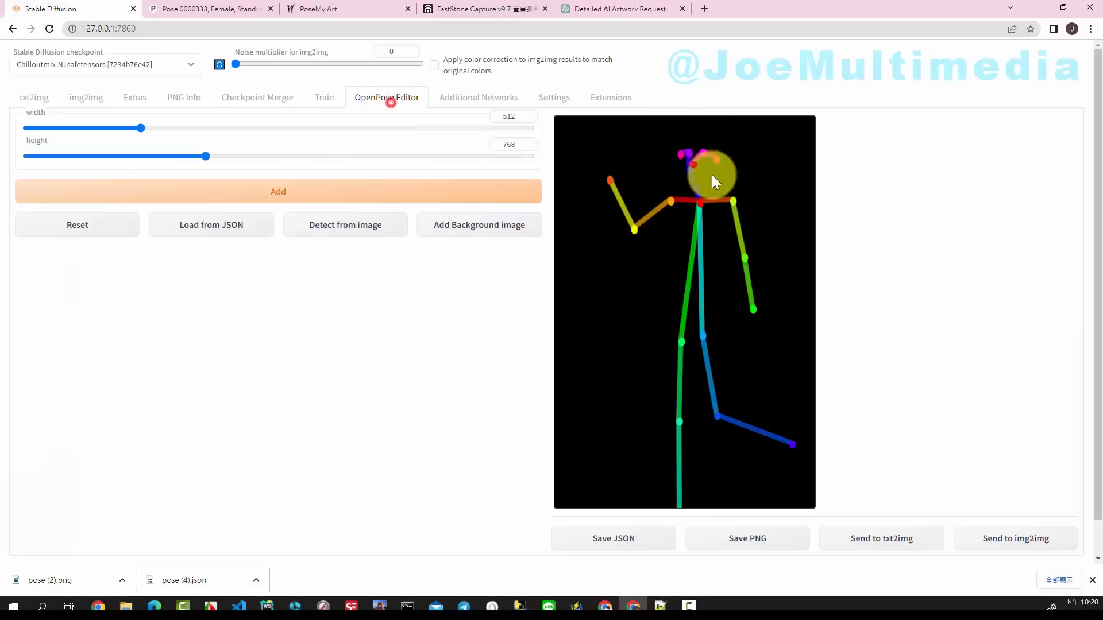
pyautogui.moveTo(701, 337); pyautogui.dragTo(677, 345)
pyautogui.click(881, 538)
pyautogui.click(978, 131)
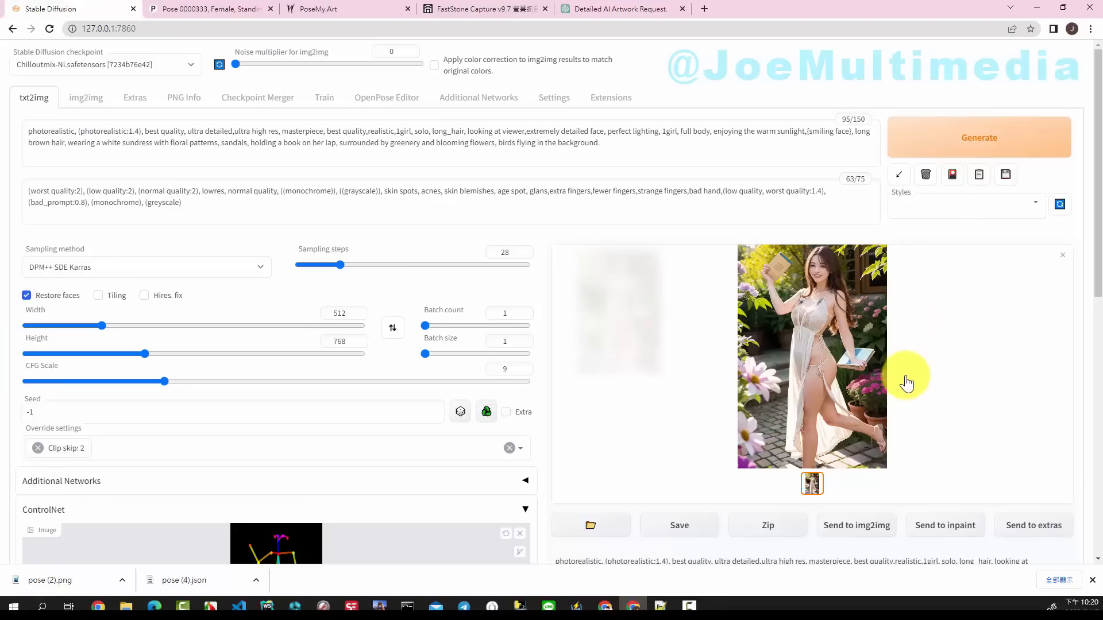
pyautogui.click(824, 366)
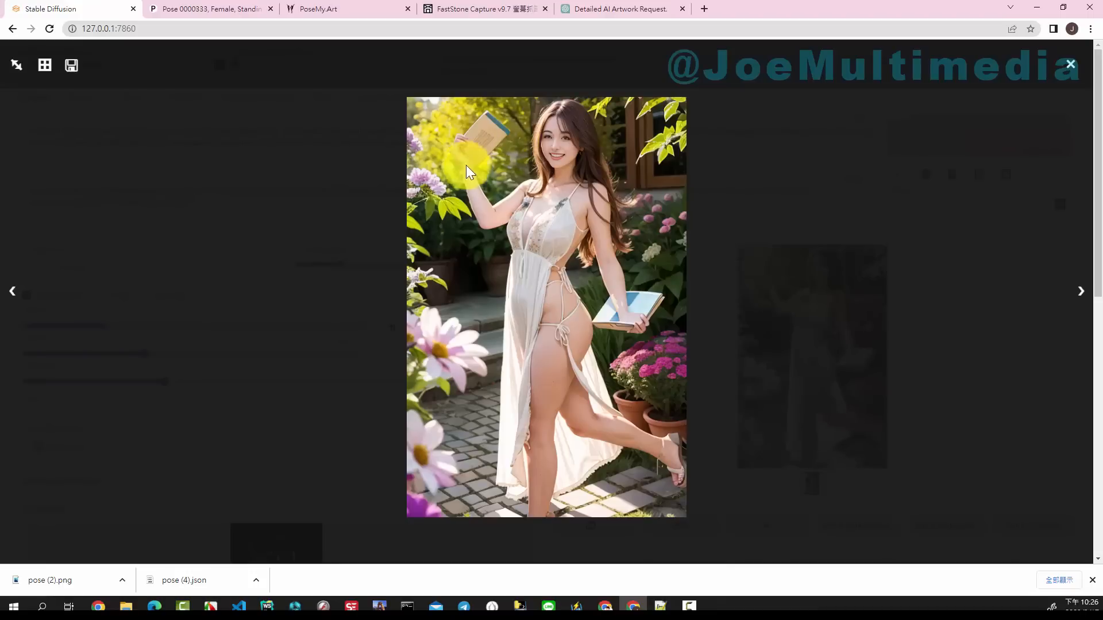
# Close the enlarged image and save the current OpenPose Editor pose as both a JSON file and a PNG.
pyautogui.click(1070, 65)
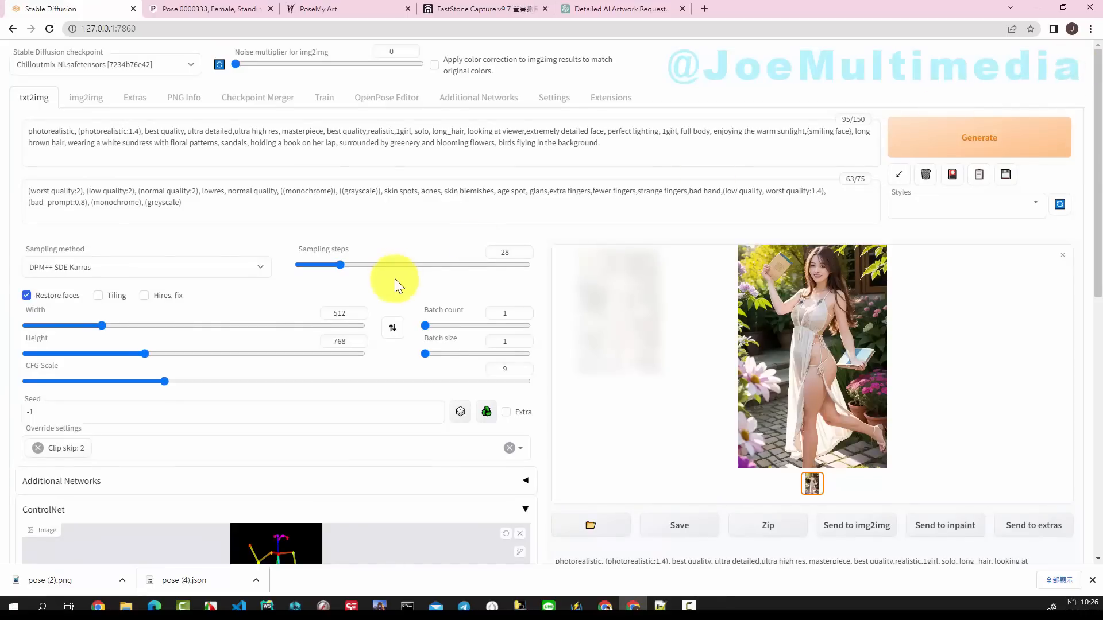
pyautogui.click(371, 101)
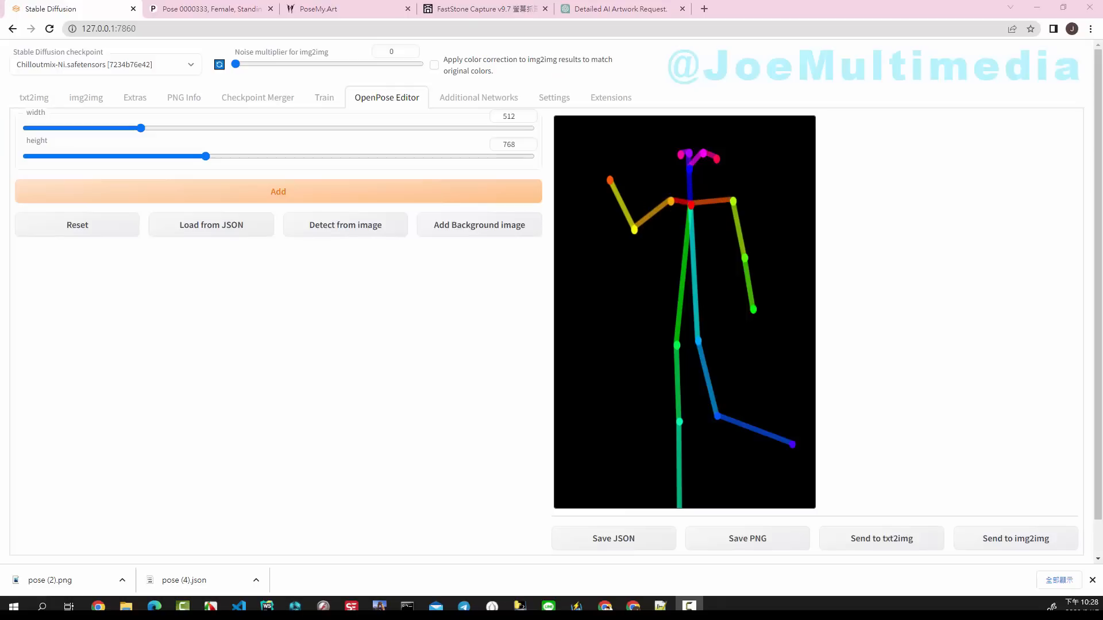
pyautogui.click(610, 540)
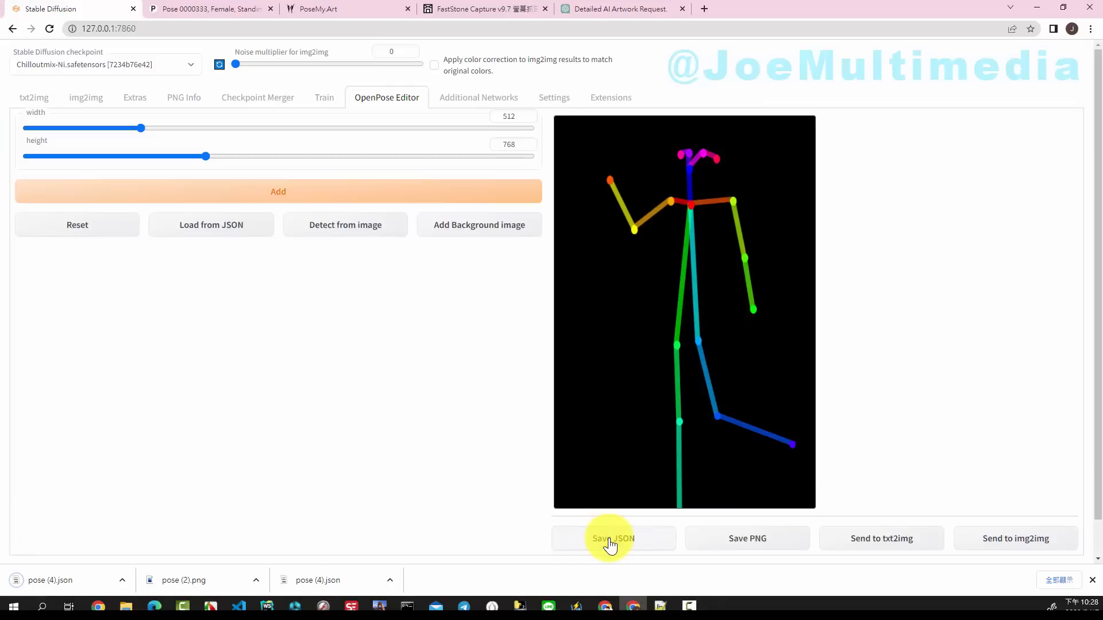
pyautogui.click(745, 540)
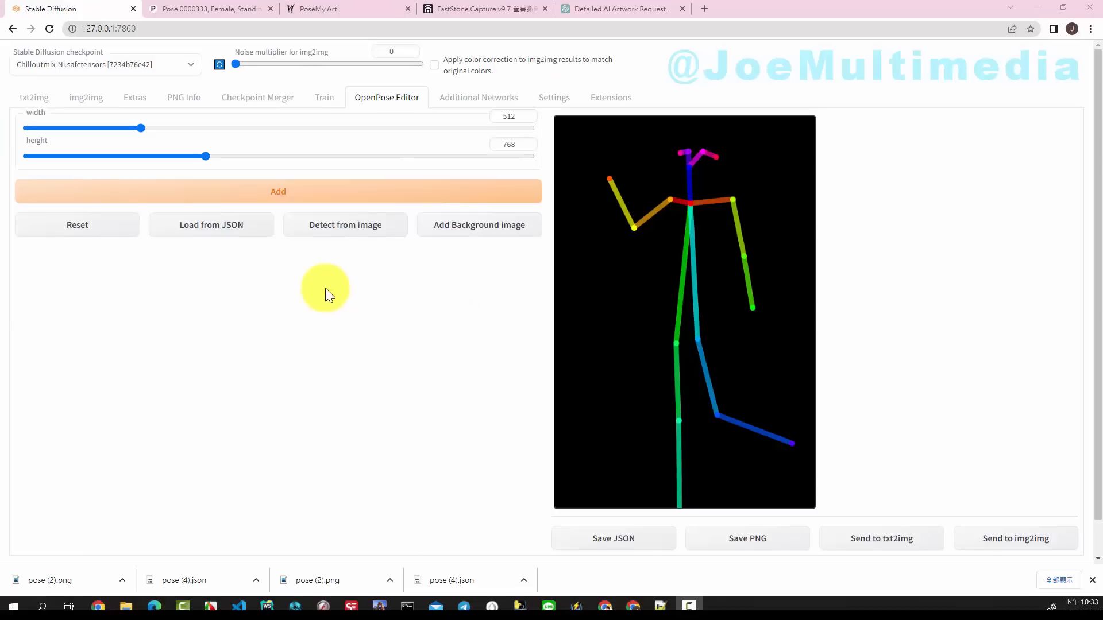
# Detect a pose from the image 2023-03-17_174959.jpg and align the skeleton's wrists and elbows with the figure's arms.
pyautogui.click(326, 240)
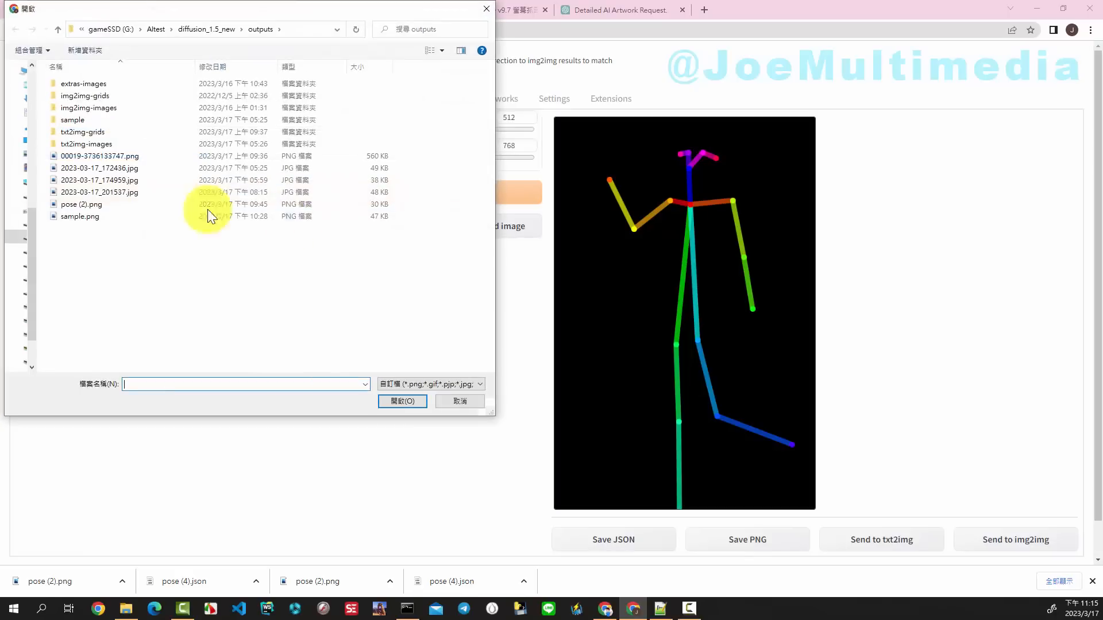
pyautogui.doubleClick(84, 182)
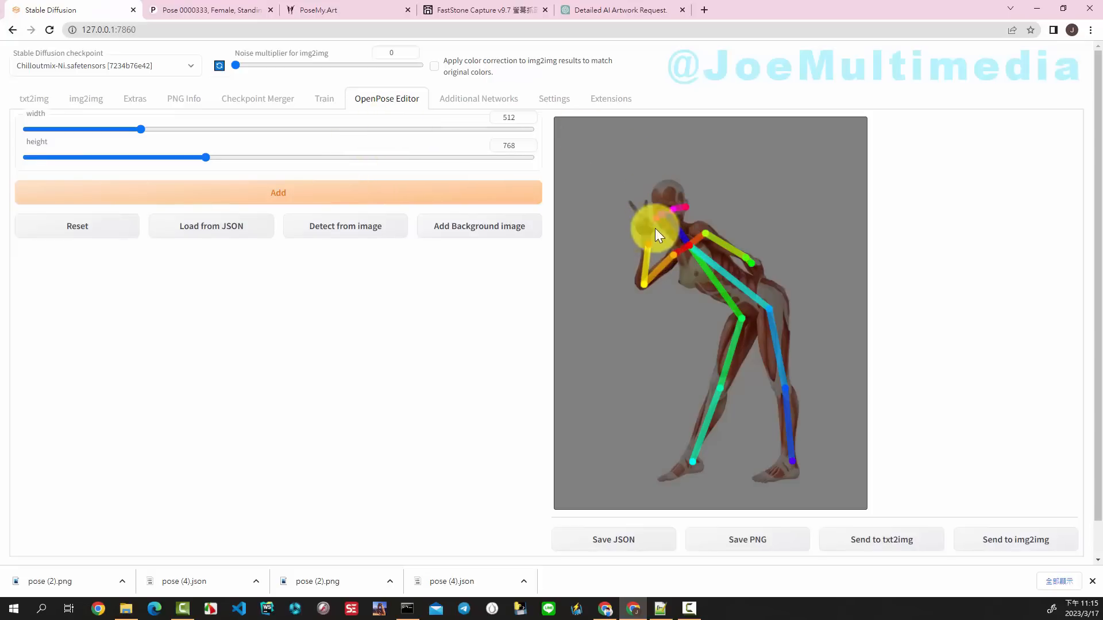
pyautogui.moveTo(655, 228)
pyautogui.mouseDown()
pyautogui.moveTo(643, 247)
pyautogui.moveTo(646, 235)
pyautogui.mouseUp()
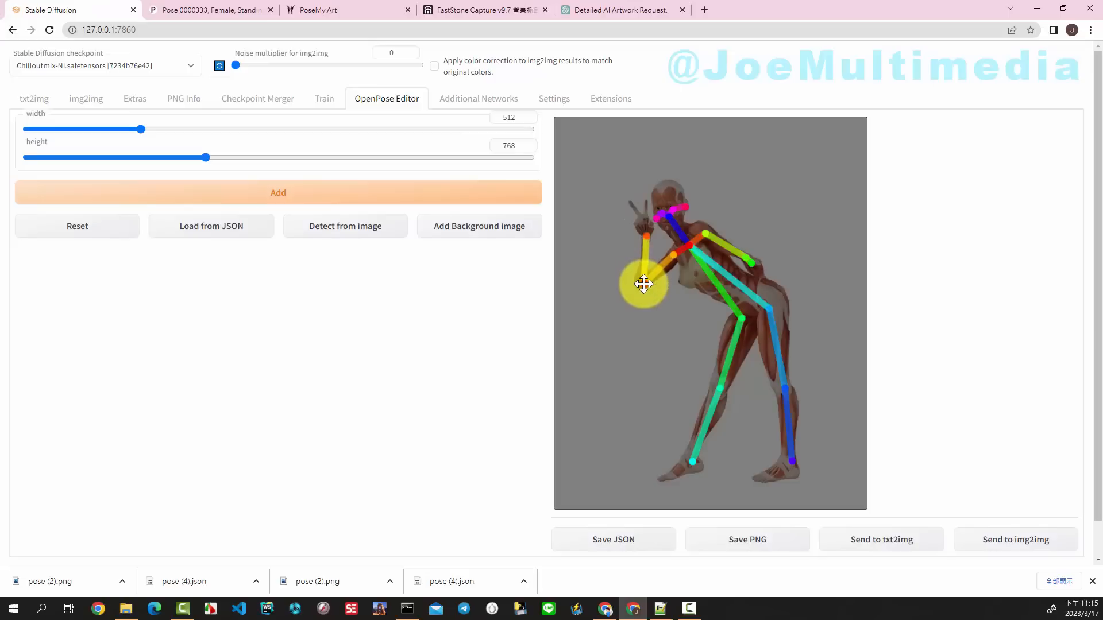
pyautogui.moveTo(643, 283); pyautogui.dragTo(638, 283)
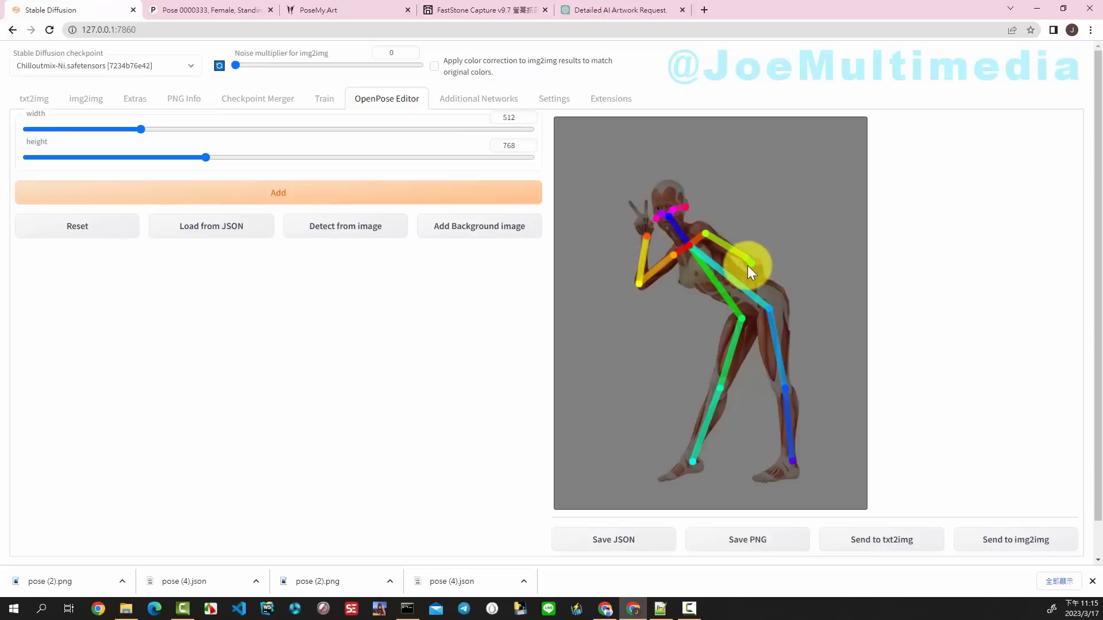
pyautogui.moveTo(748, 266); pyautogui.dragTo(767, 335)
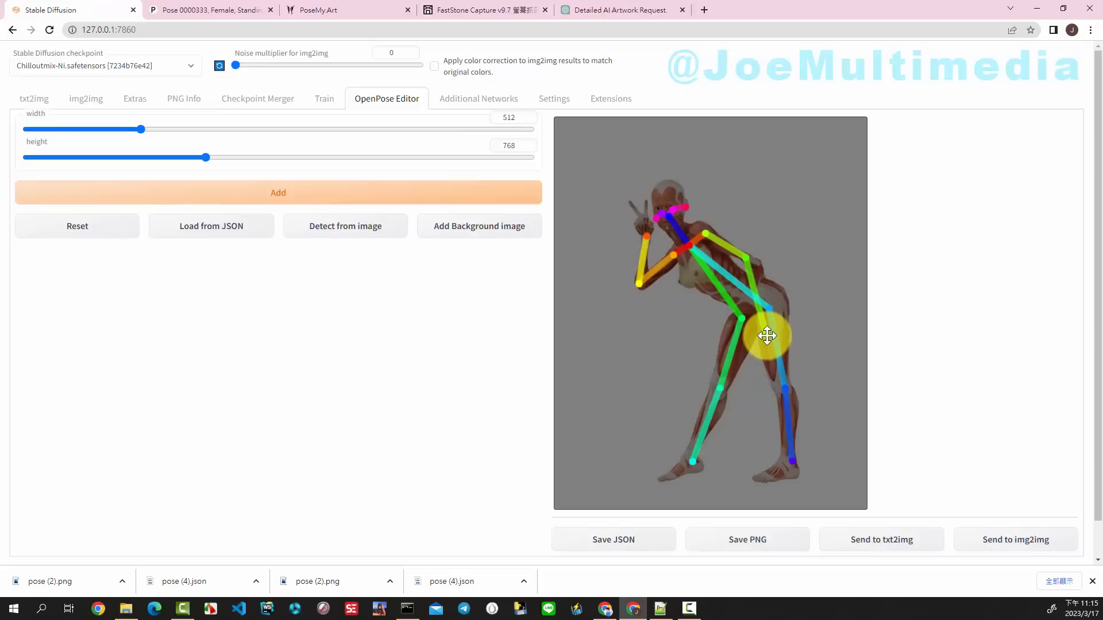
pyautogui.moveTo(746, 257); pyautogui.dragTo(754, 263)
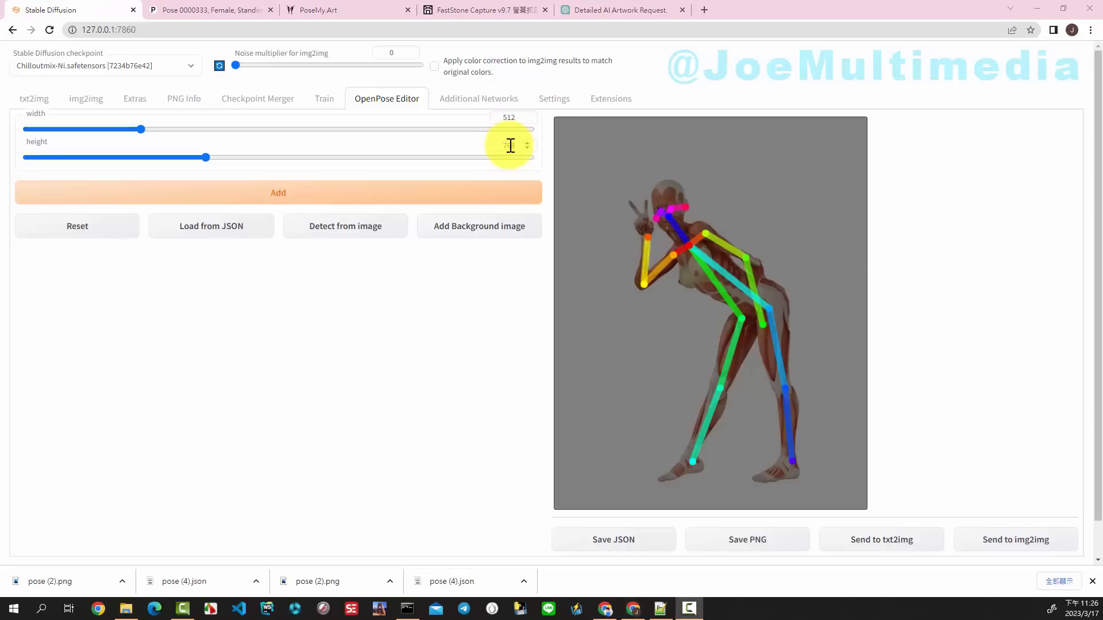
# Look up the reference image's dimensions in the outputs folder and set the pose canvas to width 489 and height 613.
pyautogui.click(123, 609)
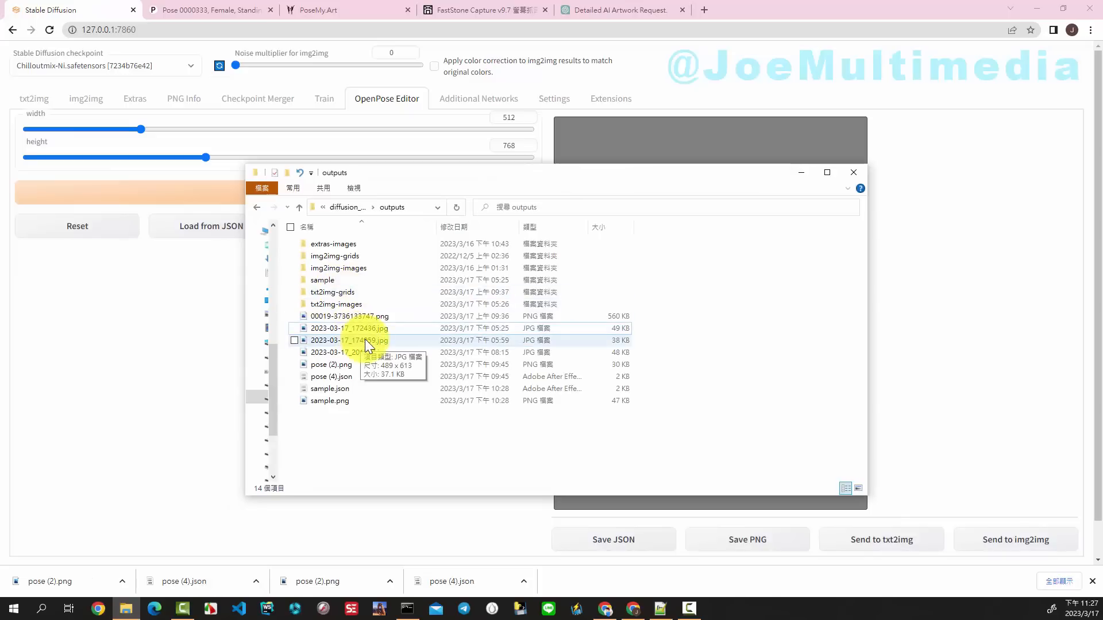
pyautogui.moveTo(364, 339); pyautogui.dragTo(195, 326)
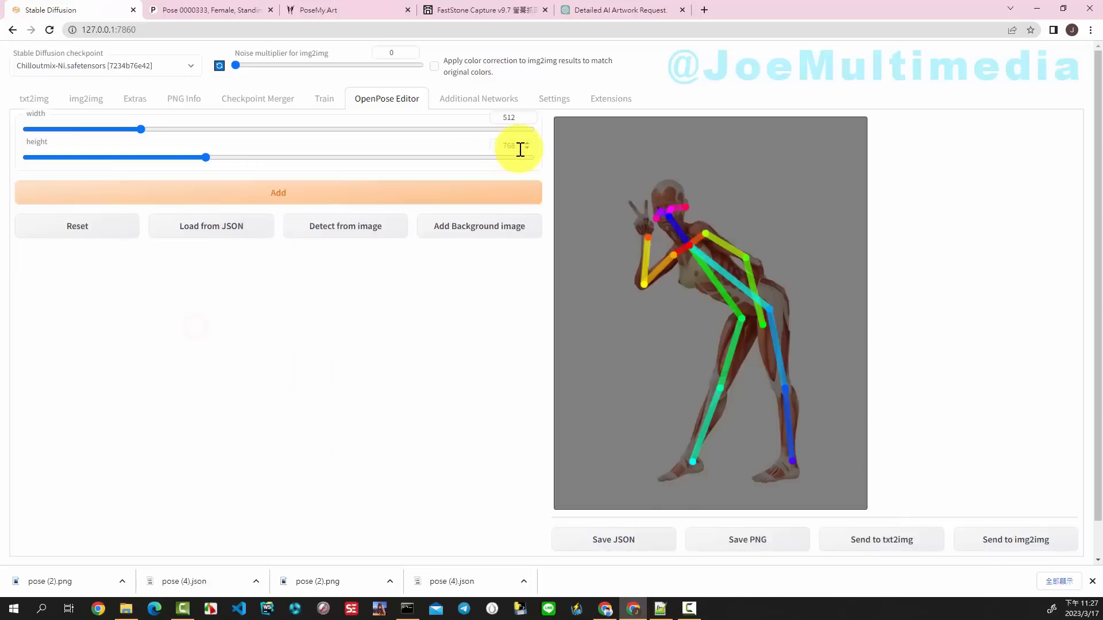
pyautogui.doubleClick(508, 118)
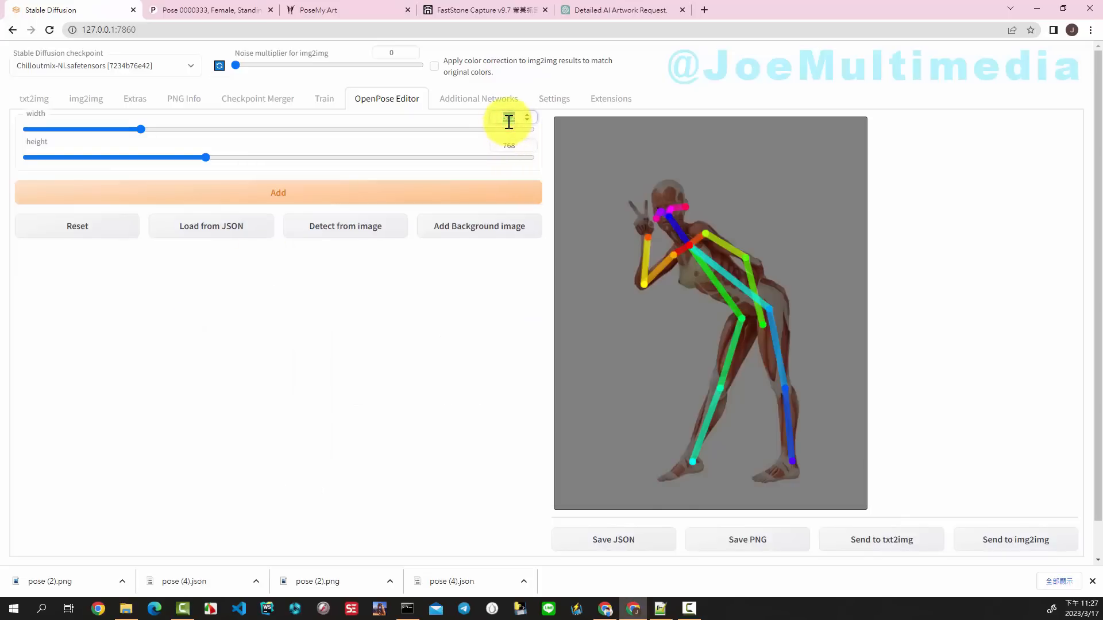
pyautogui.write('400')
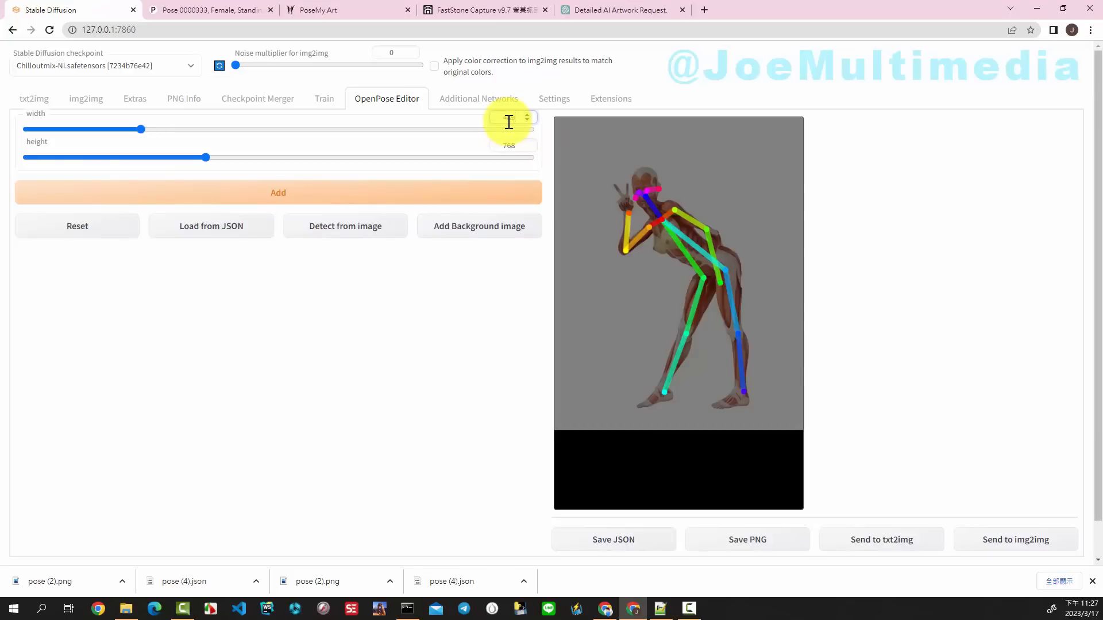
pyautogui.doubleClick(511, 147)
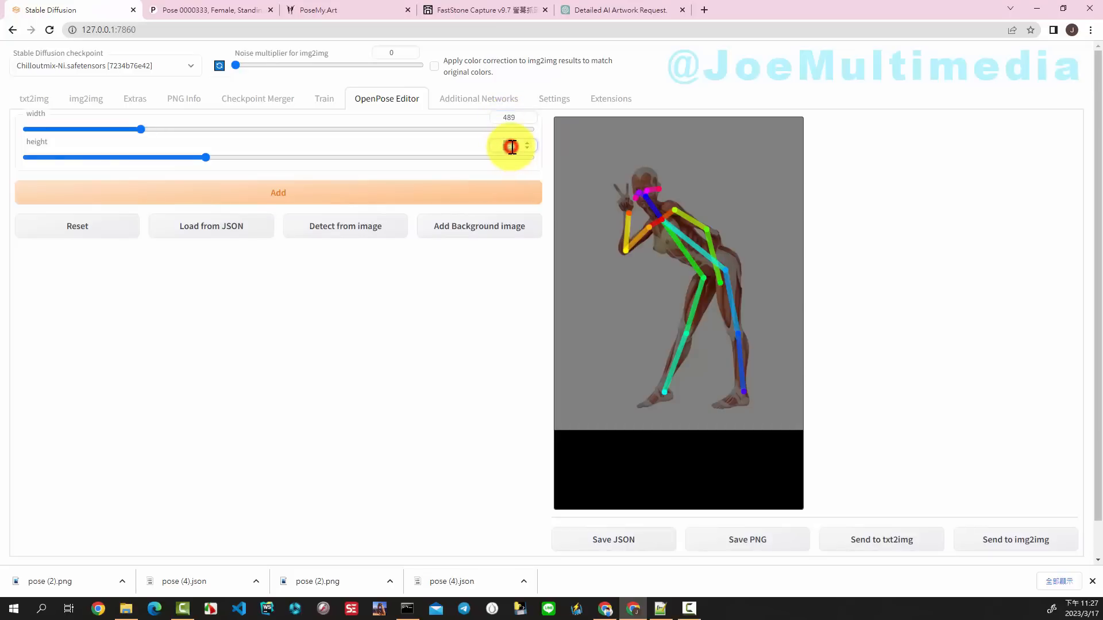
pyautogui.write('612')
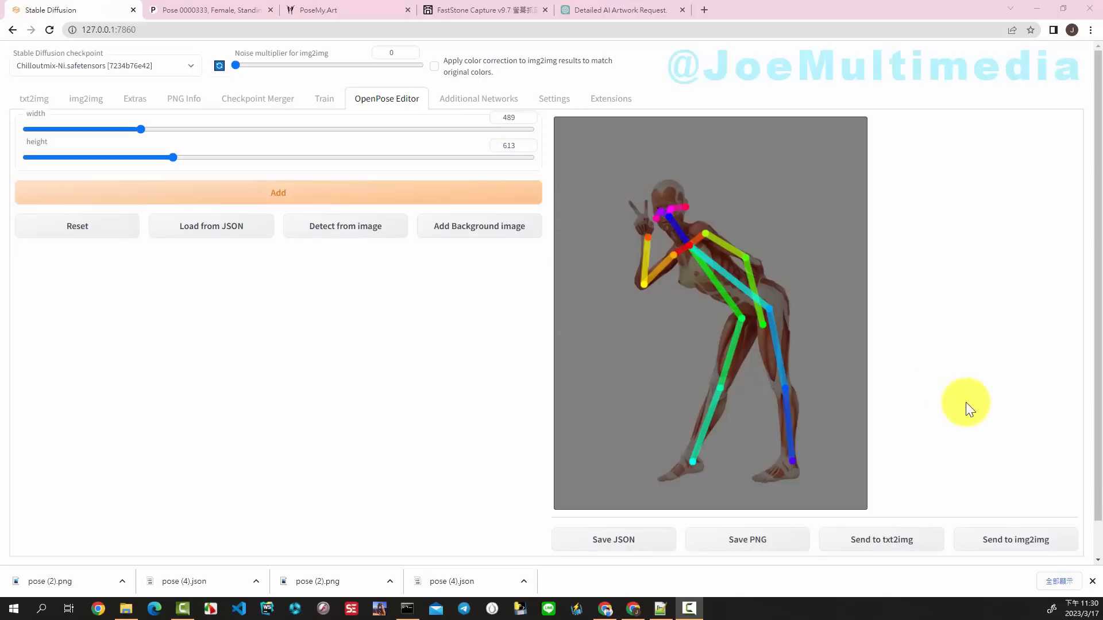
# Send the detected pose to txt2img and check the ControlNet canvas width and height.
pyautogui.click(895, 541)
pyautogui.scroll(-5, 583, 388)
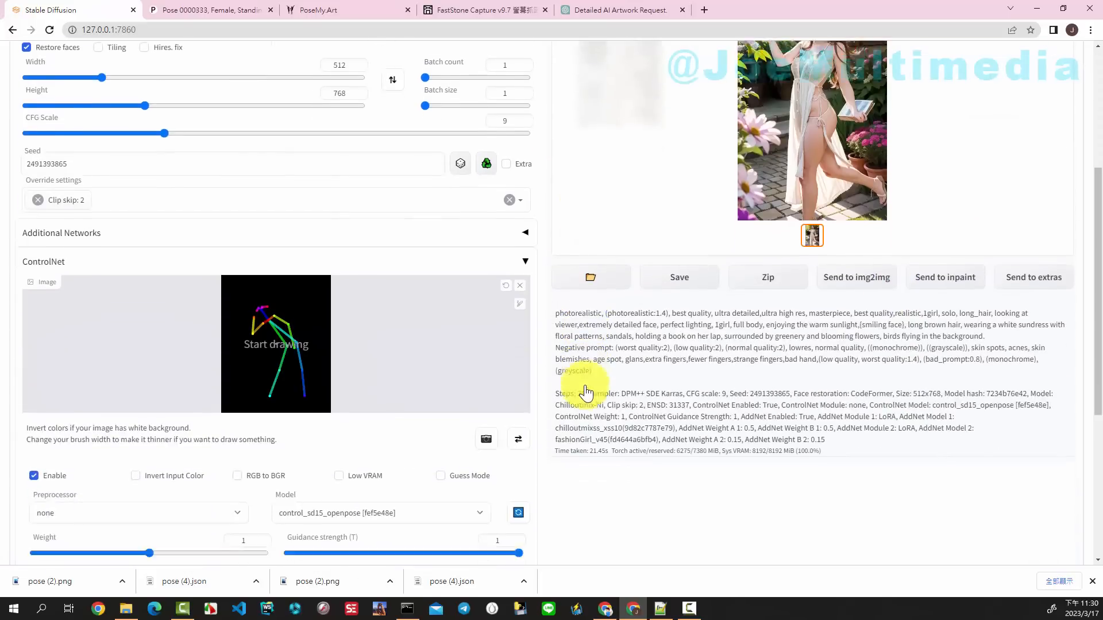
pyautogui.scroll(-5, 585, 391)
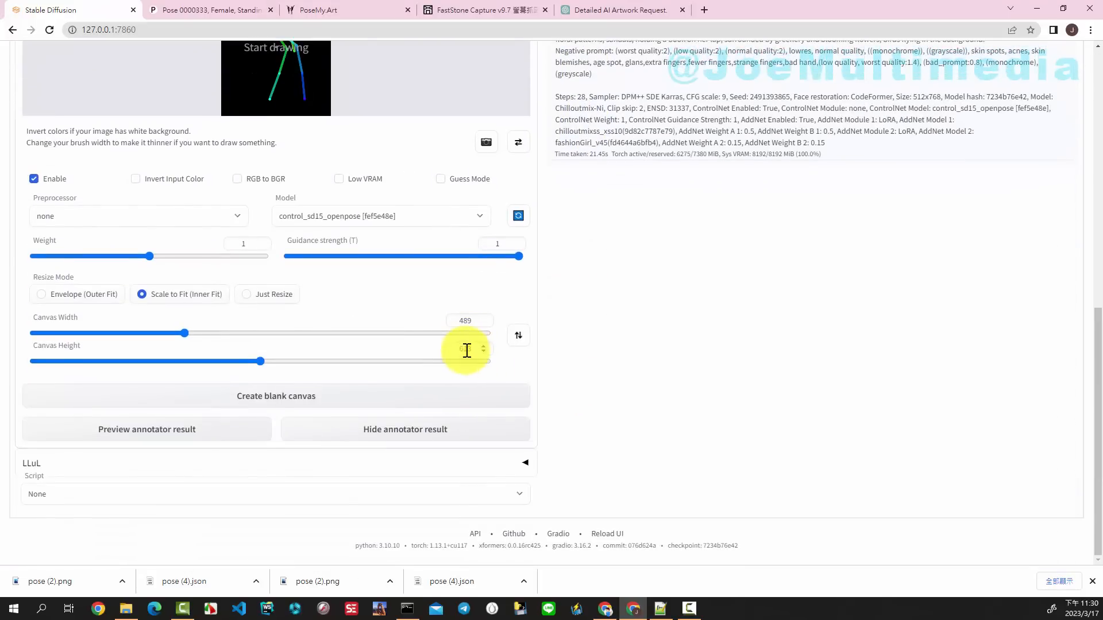
pyautogui.scroll(10, 669, 347)
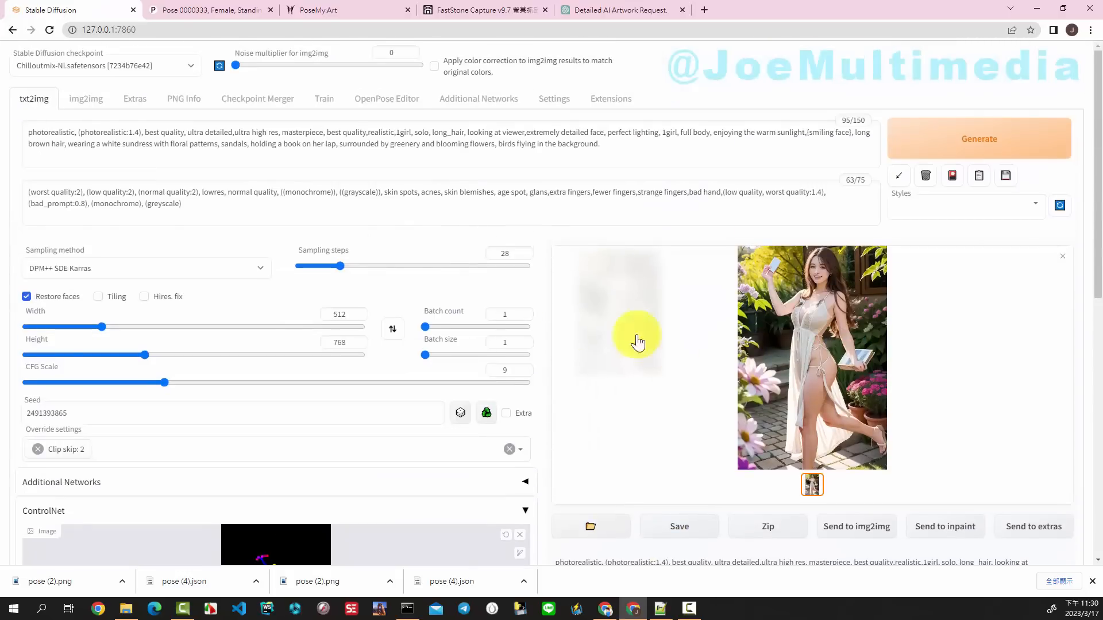
# Set the txt2img output size to width 489 and height 613, and reset the seed to random (-1).
pyautogui.doubleClick(332, 318)
pyautogui.write('489')
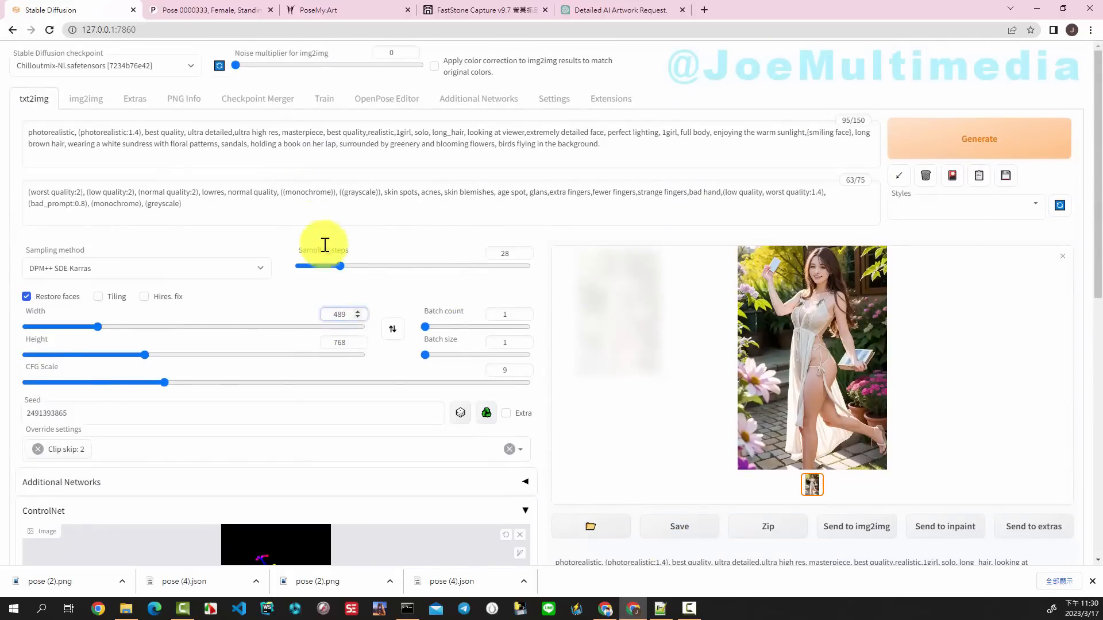
pyautogui.doubleClick(339, 341)
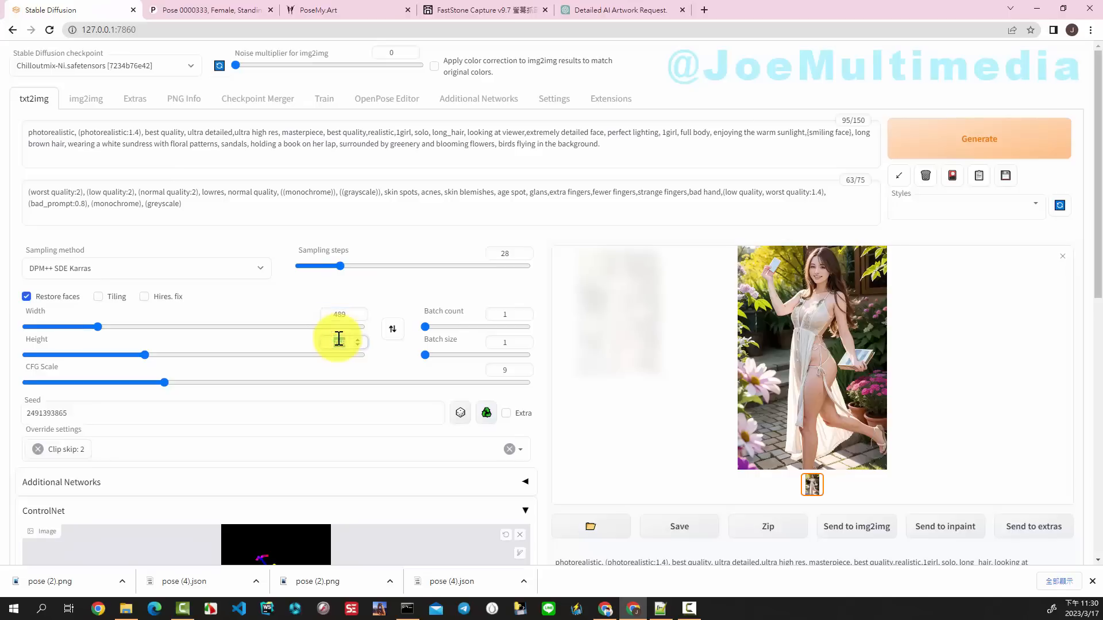
pyautogui.write('613')
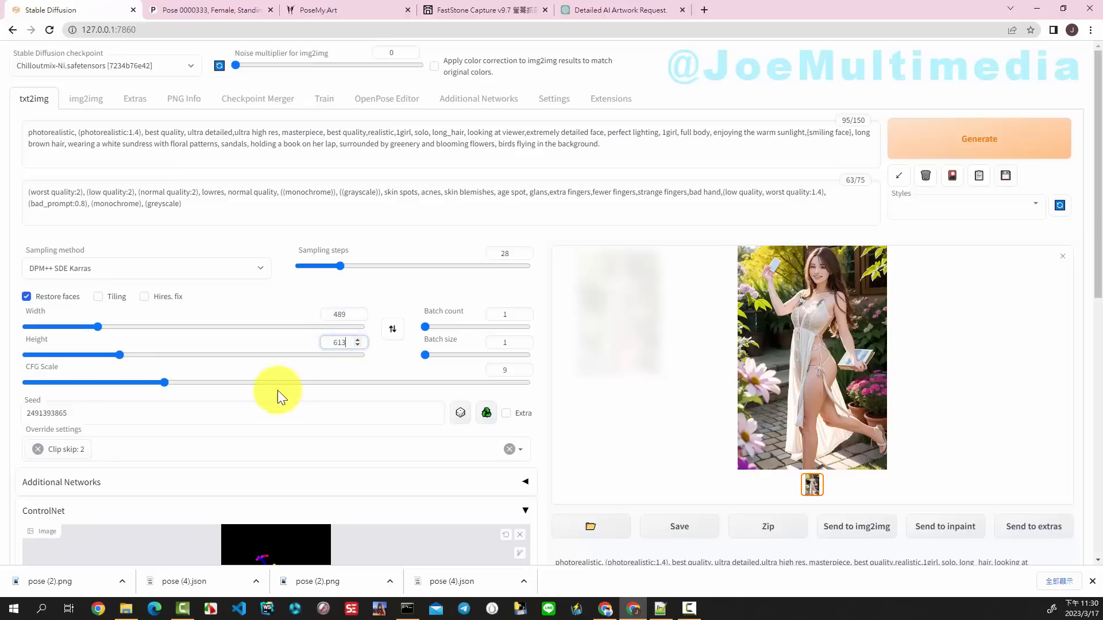
pyautogui.click(460, 415)
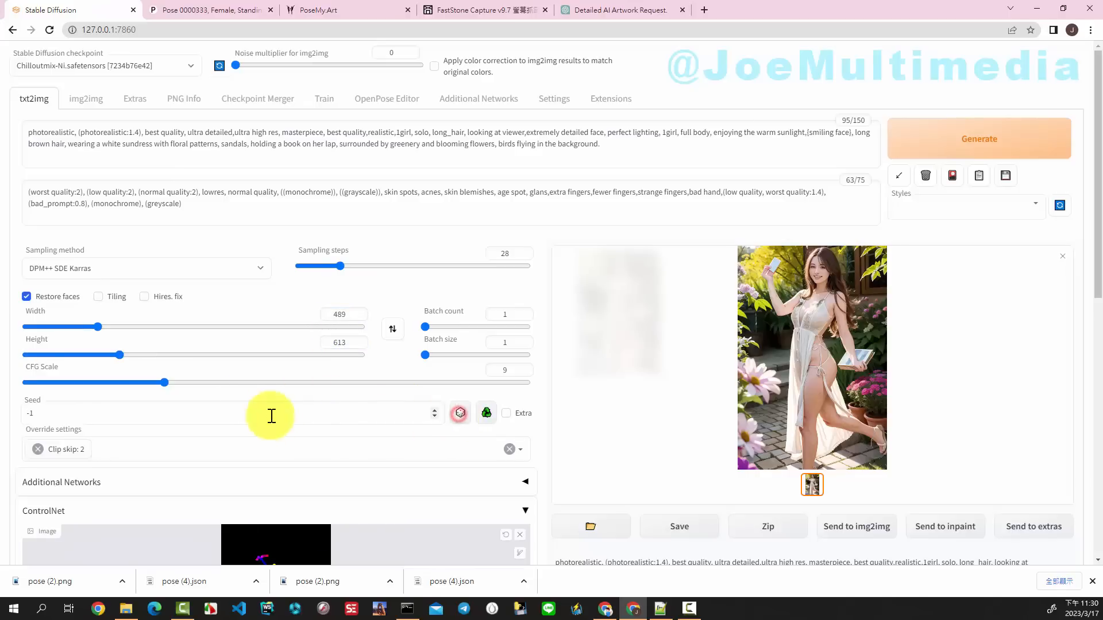
# Review the ControlNet settings, generate an image from the detected pose, and view the result enlarged.
pyautogui.scroll(-4, 346, 385)
pyautogui.scroll(-5, 446, 455)
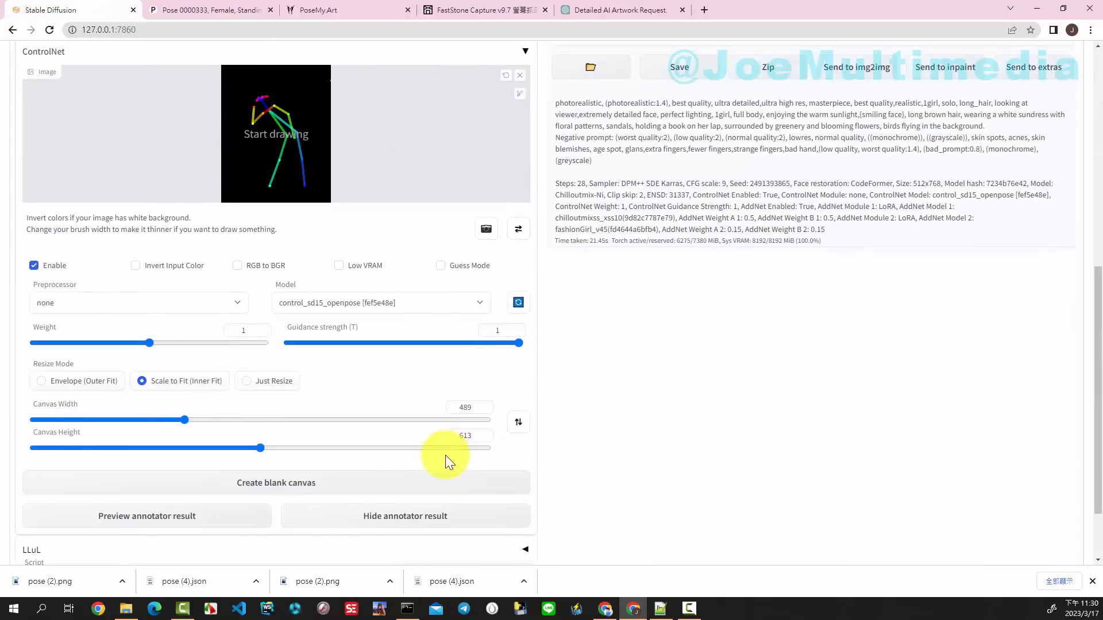
pyautogui.scroll(9, 445, 455)
pyautogui.scroll(-1, 446, 455)
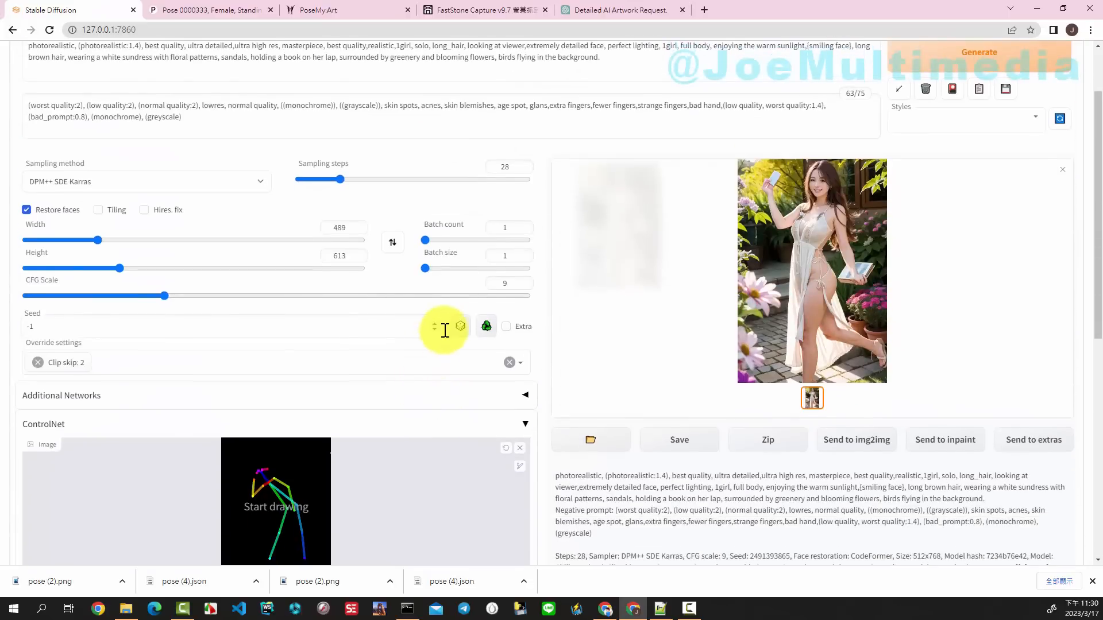
pyautogui.scroll(-7, 497, 460)
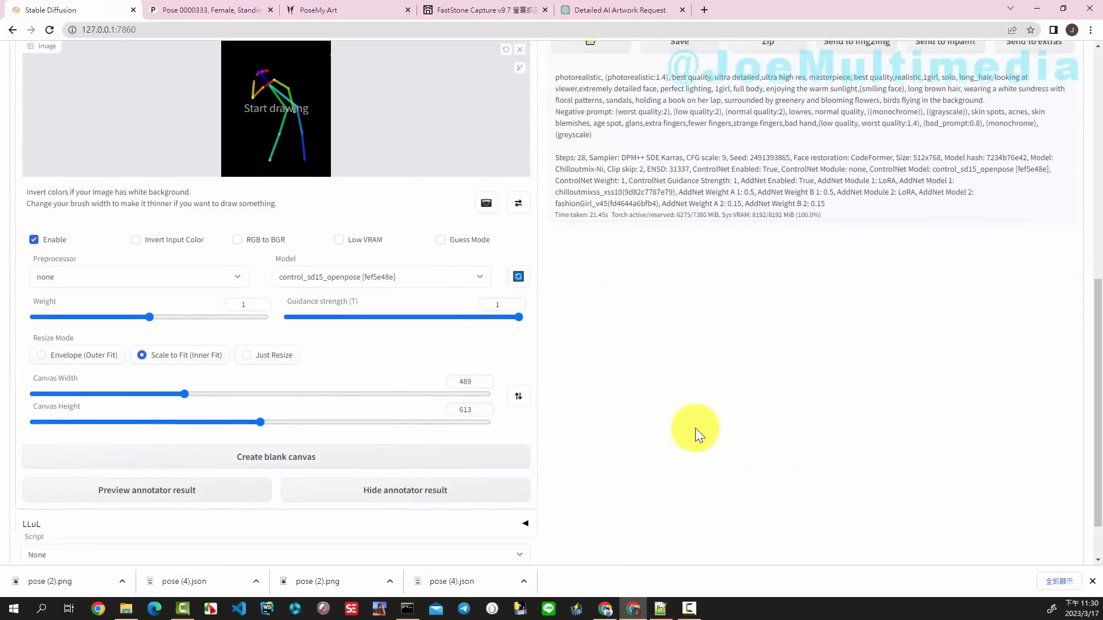
pyautogui.scroll(8, 695, 429)
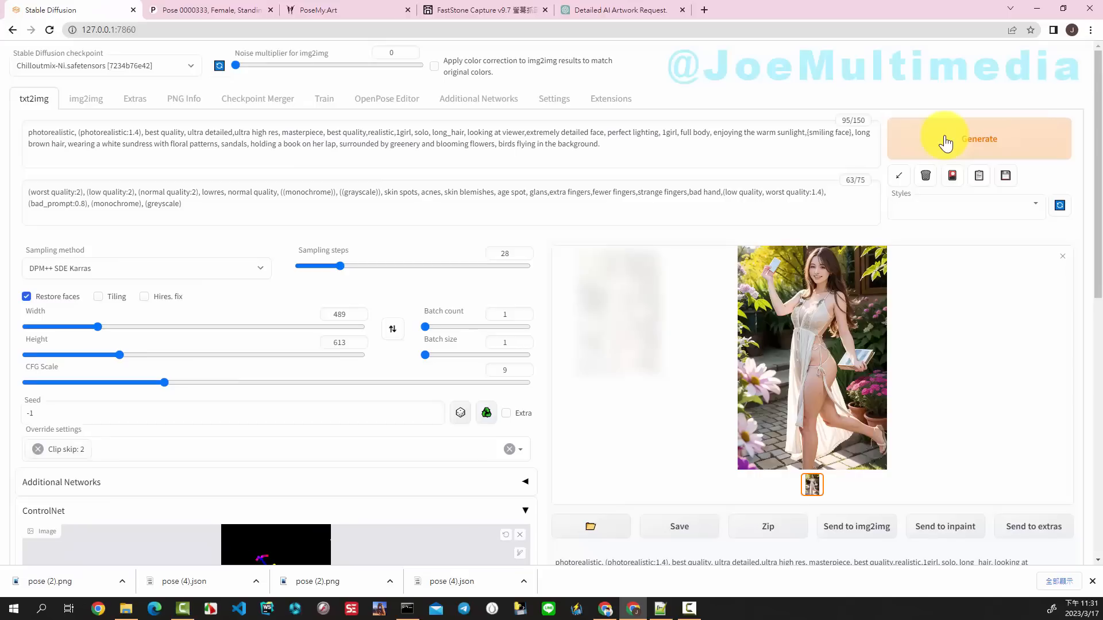
pyautogui.click(944, 142)
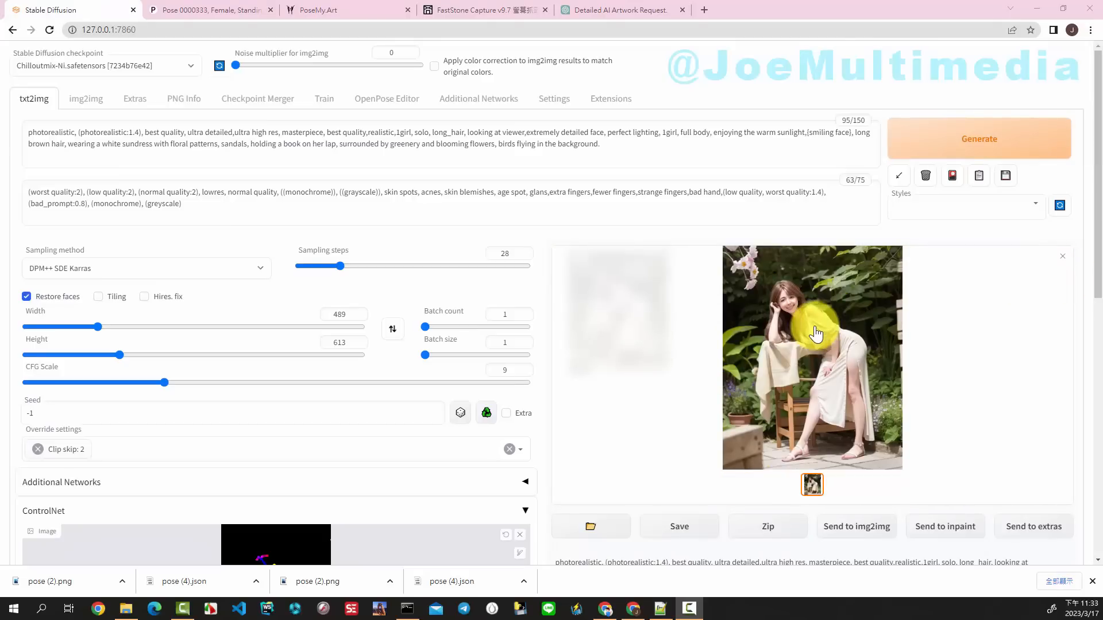
pyautogui.click(814, 328)
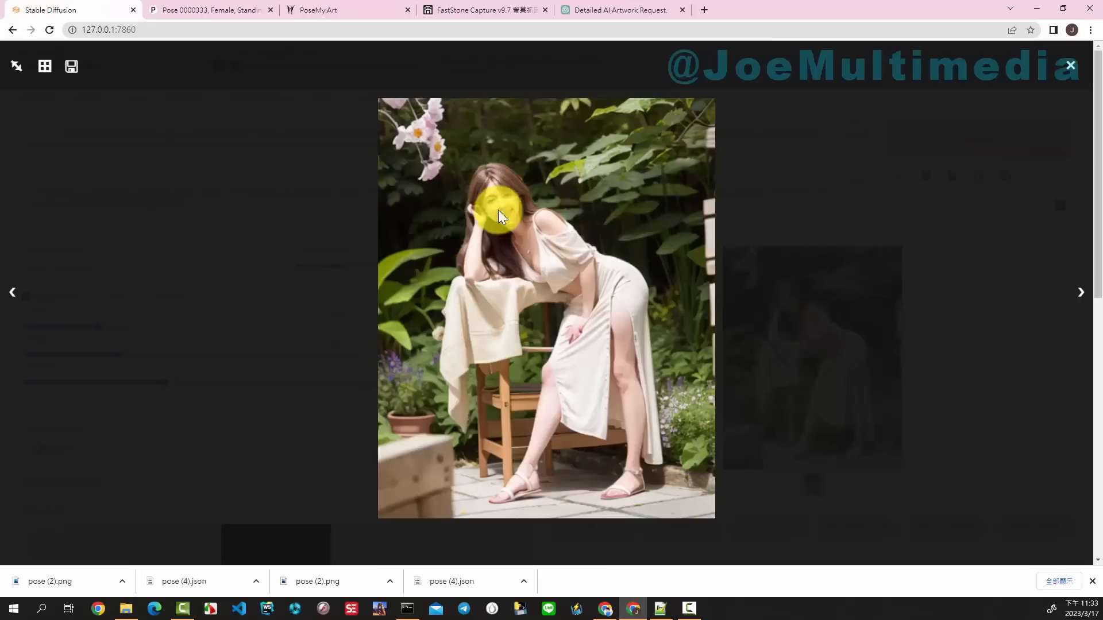
pyautogui.click(1071, 67)
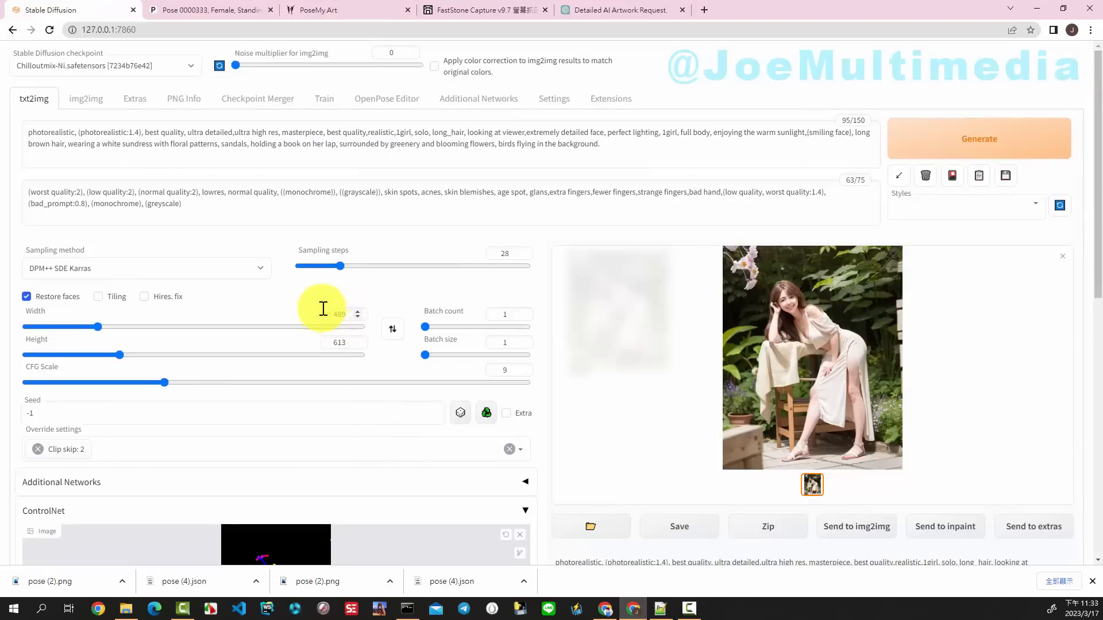
# Enable Hires. fix for the 489 by 613 image and set Upscale by to 1.6.
pyautogui.moveTo(337, 318)
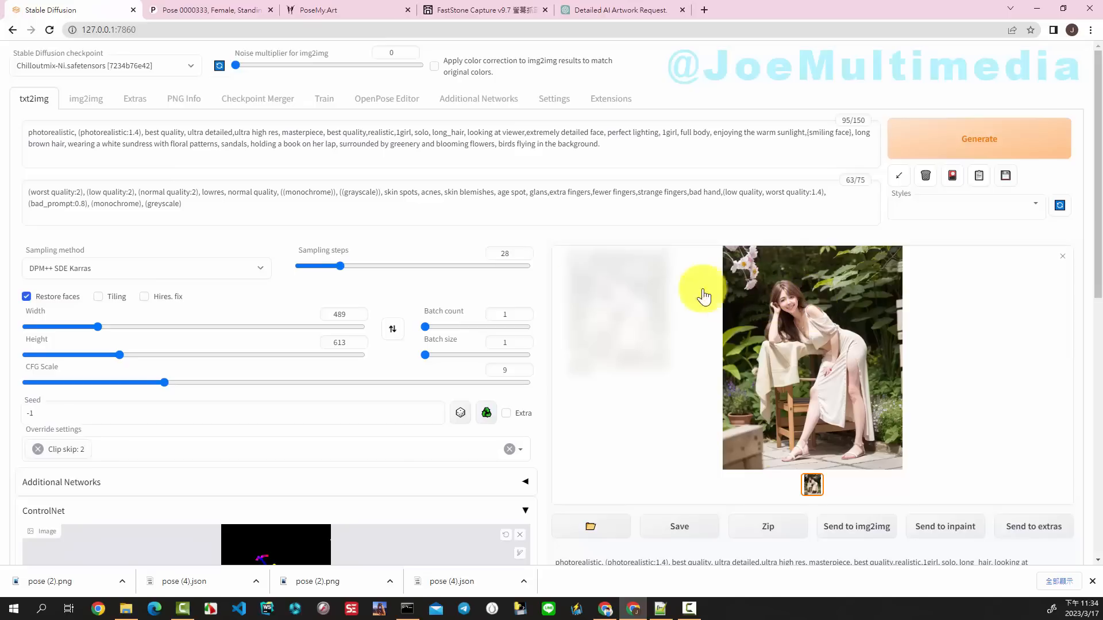
pyautogui.click(144, 296)
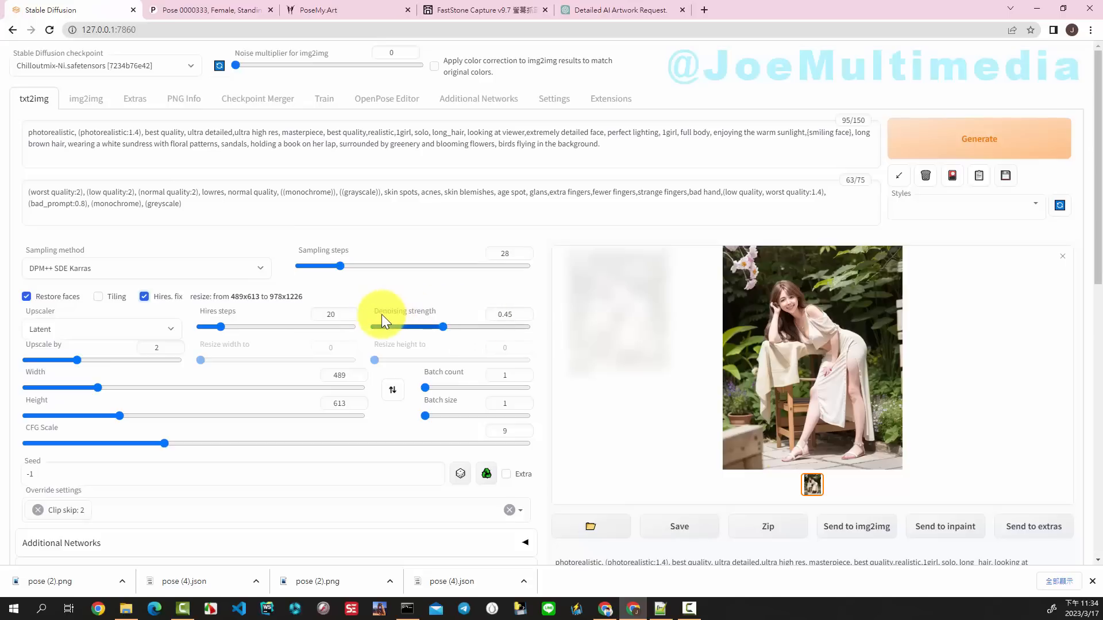
pyautogui.moveTo(388, 315)
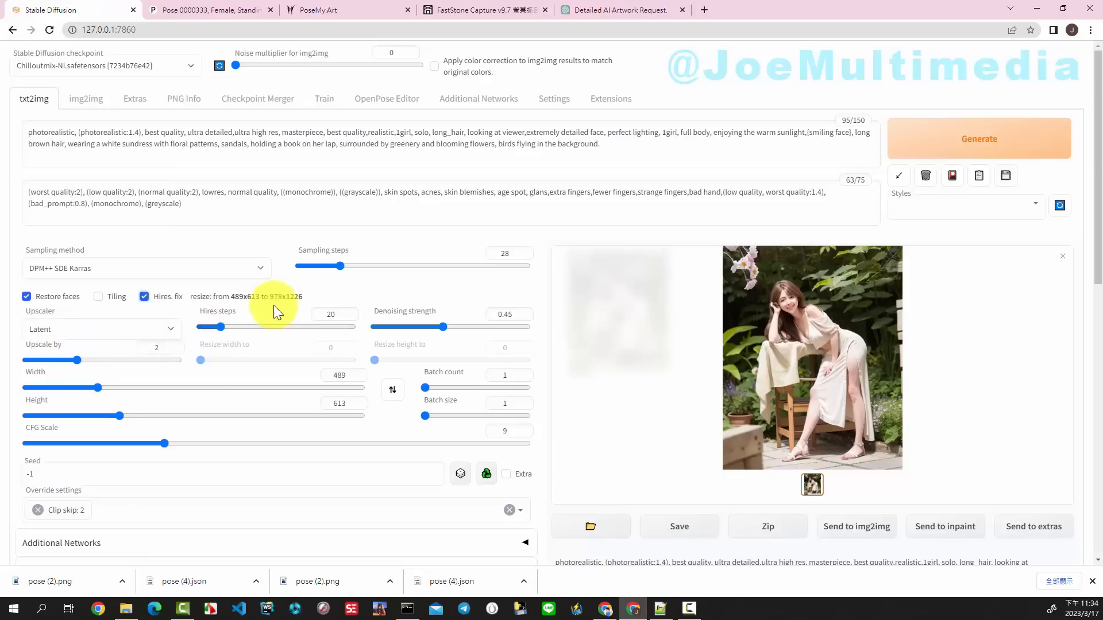
pyautogui.click(74, 360)
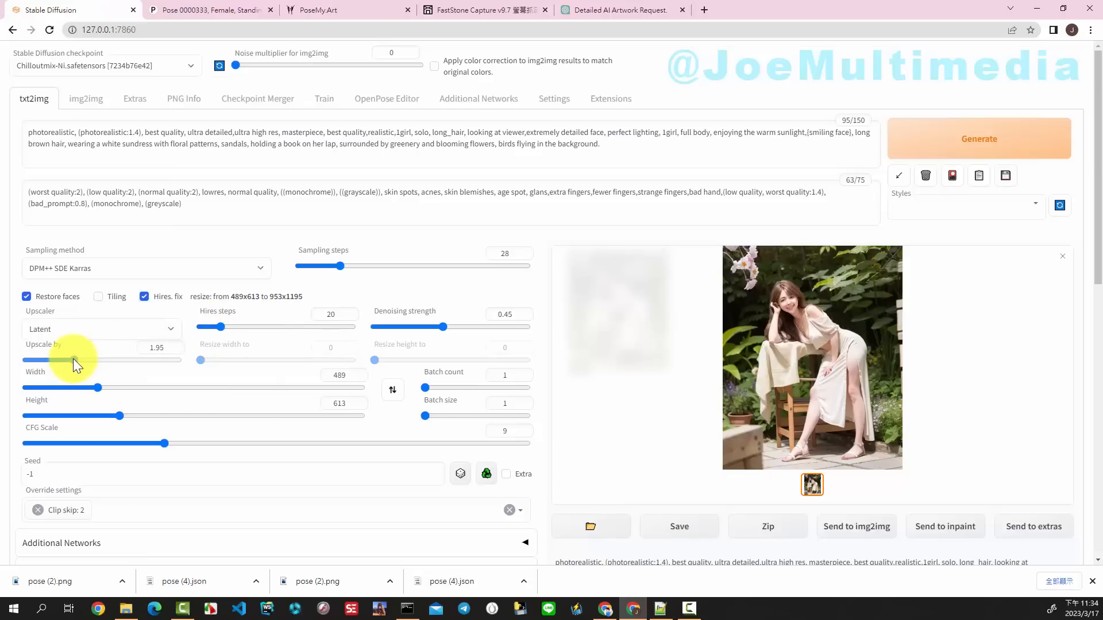
pyautogui.moveTo(74, 359); pyautogui.dragTo(70, 357)
pyautogui.doubleClick(171, 343)
pyautogui.write('1')
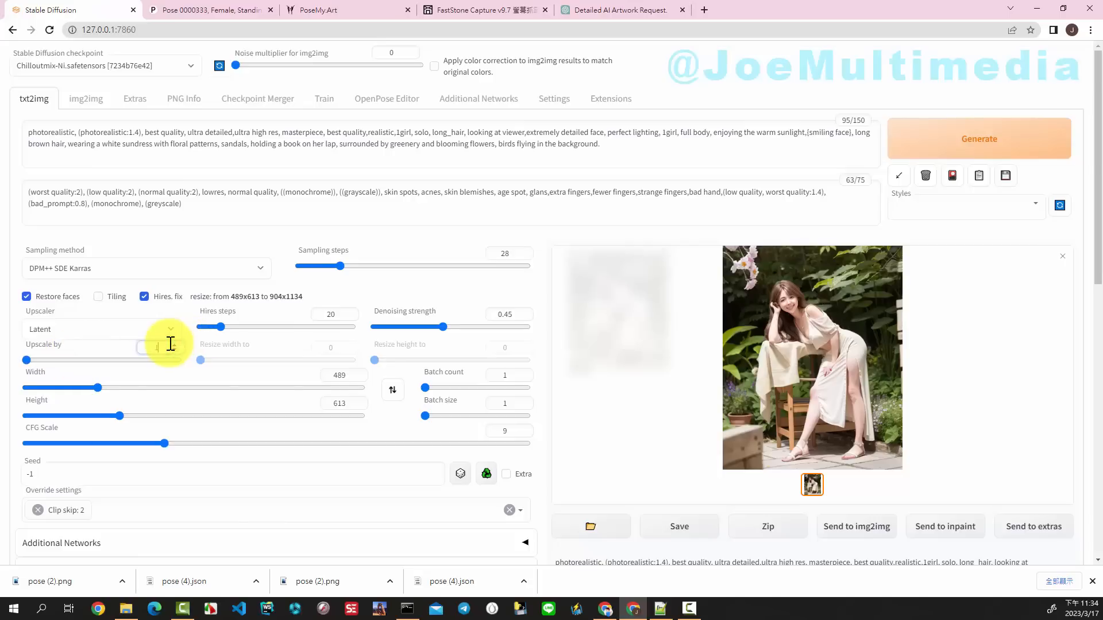
pyautogui.write('.6')
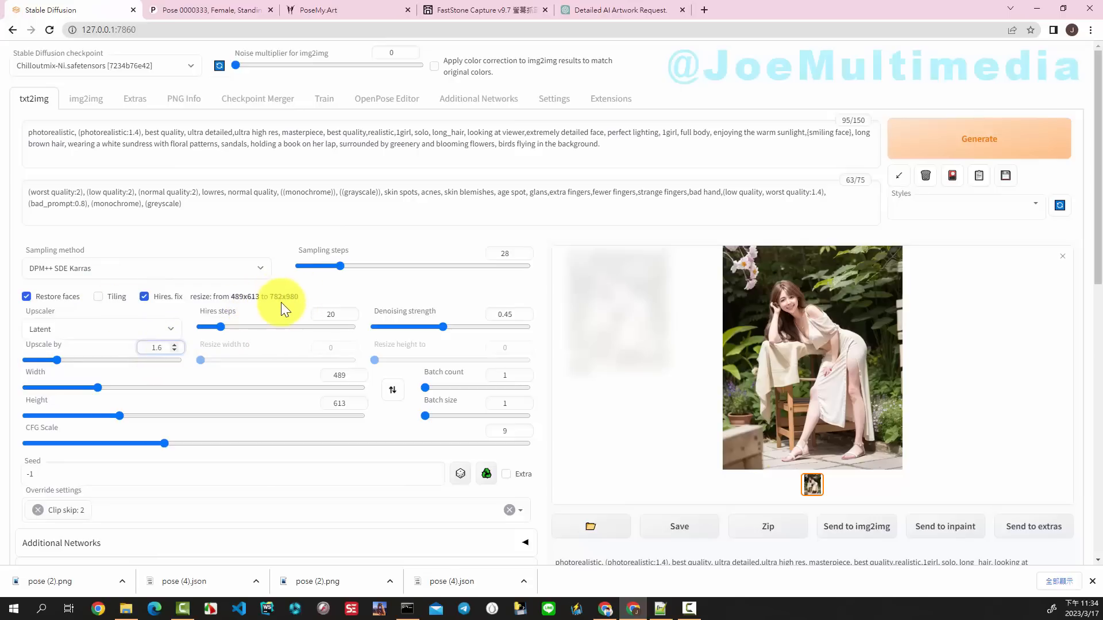
# Generate the image with Hires. fix and inspect the result enlarged.
pyautogui.click(969, 151)
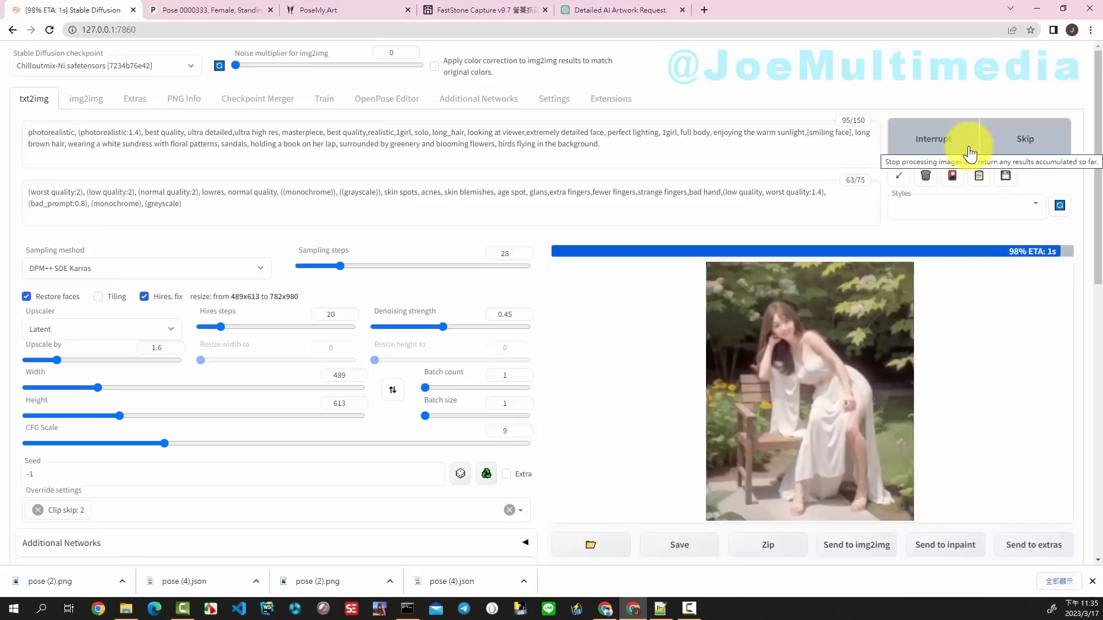
pyautogui.click(819, 371)
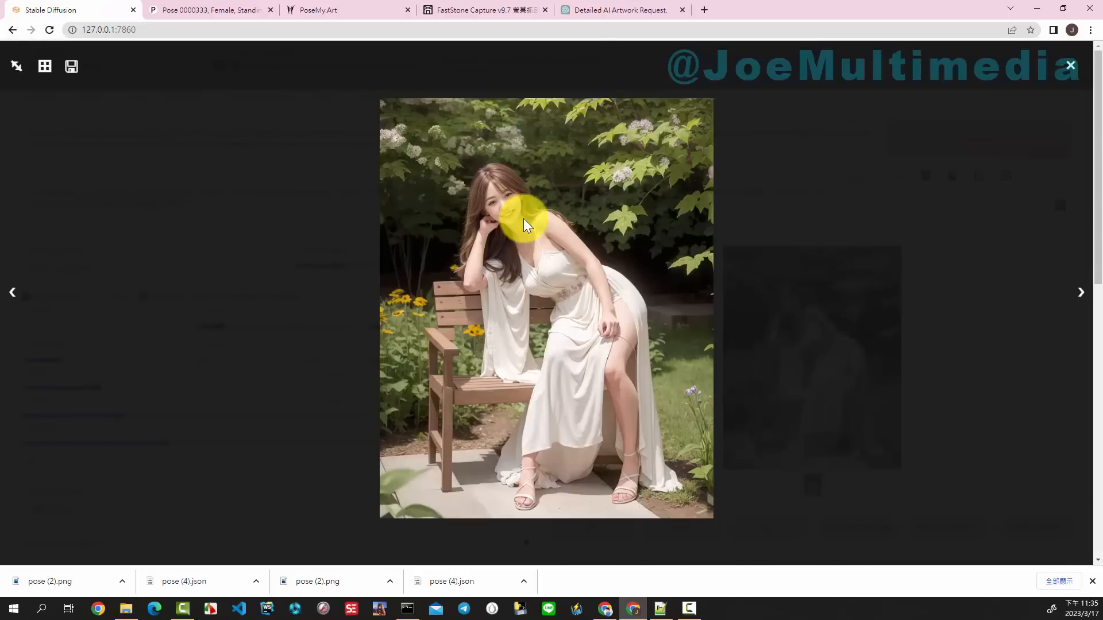
pyautogui.click(1070, 65)
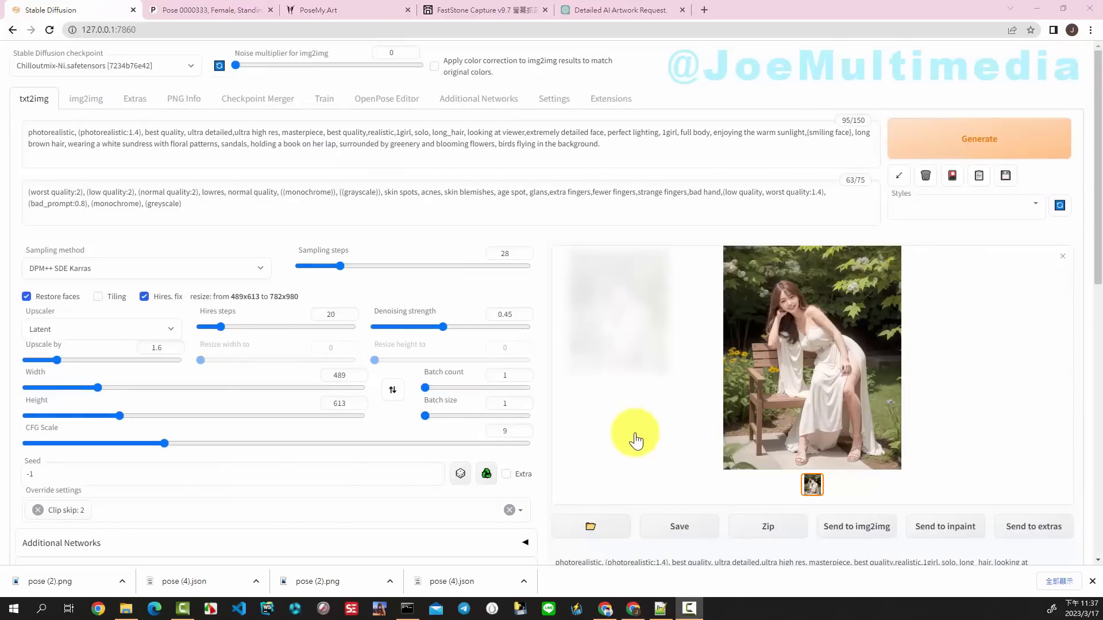
# View the reference pose images 2023-03-17_172436.jpg and 2023-03-17_174959.jpg from the outputs folder.
pyautogui.click(130, 612)
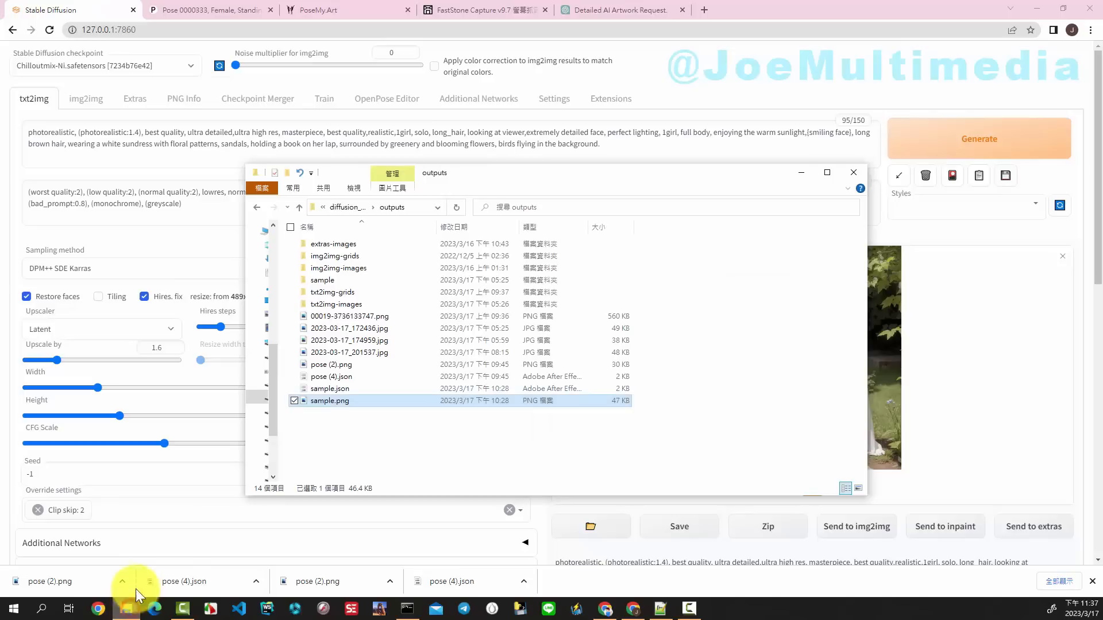
pyautogui.doubleClick(367, 329)
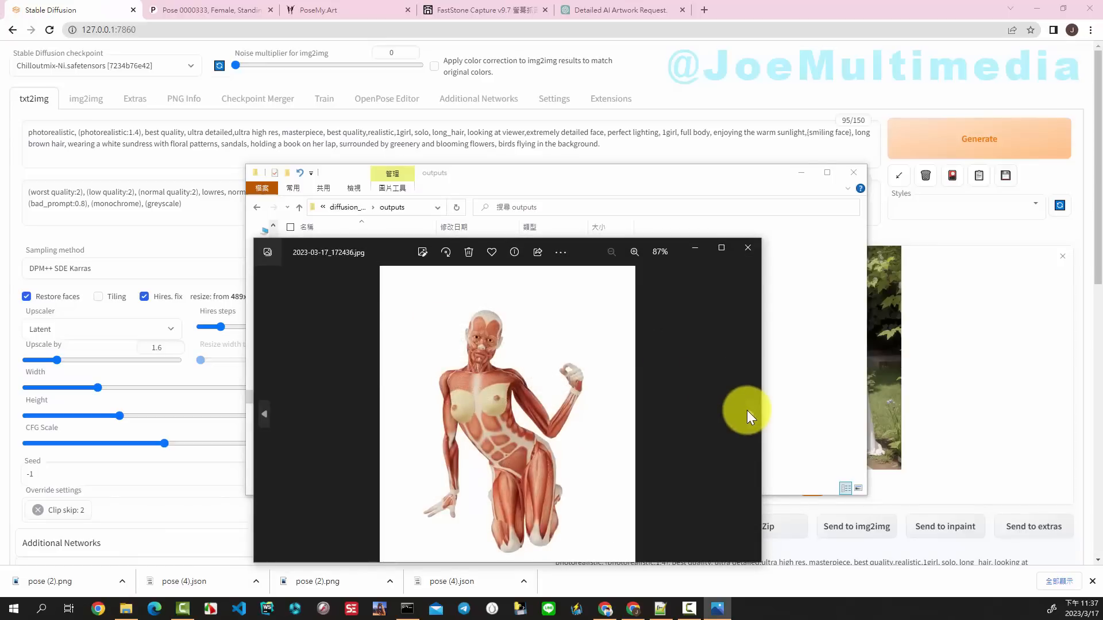
pyautogui.click(743, 411)
pyautogui.click(746, 248)
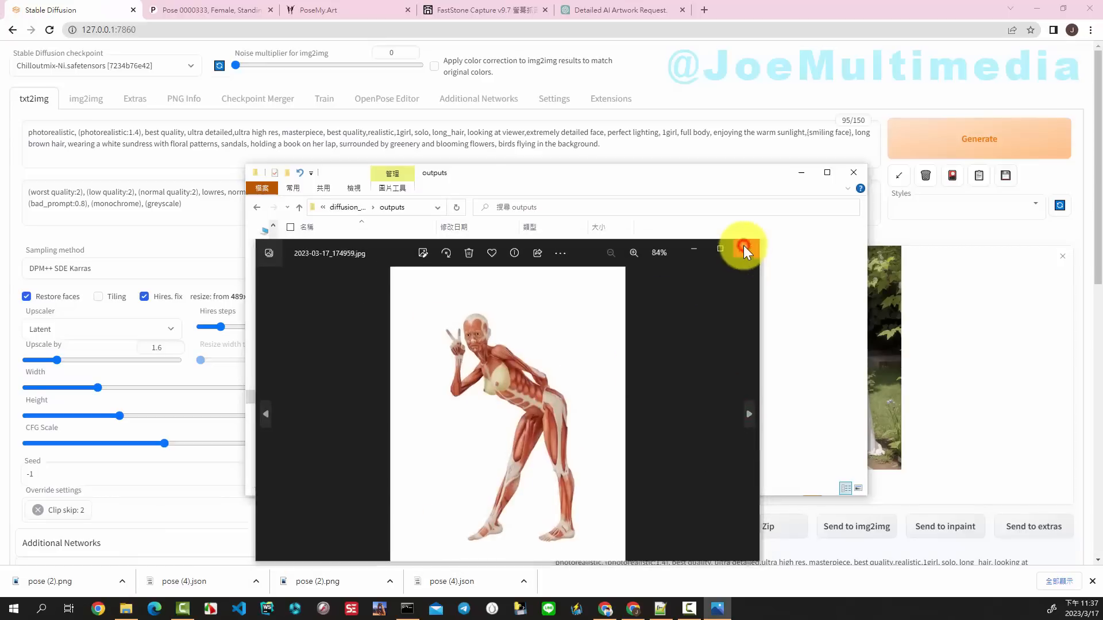
# On the POSEMANIACS site, list all new poses, open the sitting female pose with hands behind the head, and rotate the figure.
pyautogui.click(173, 9)
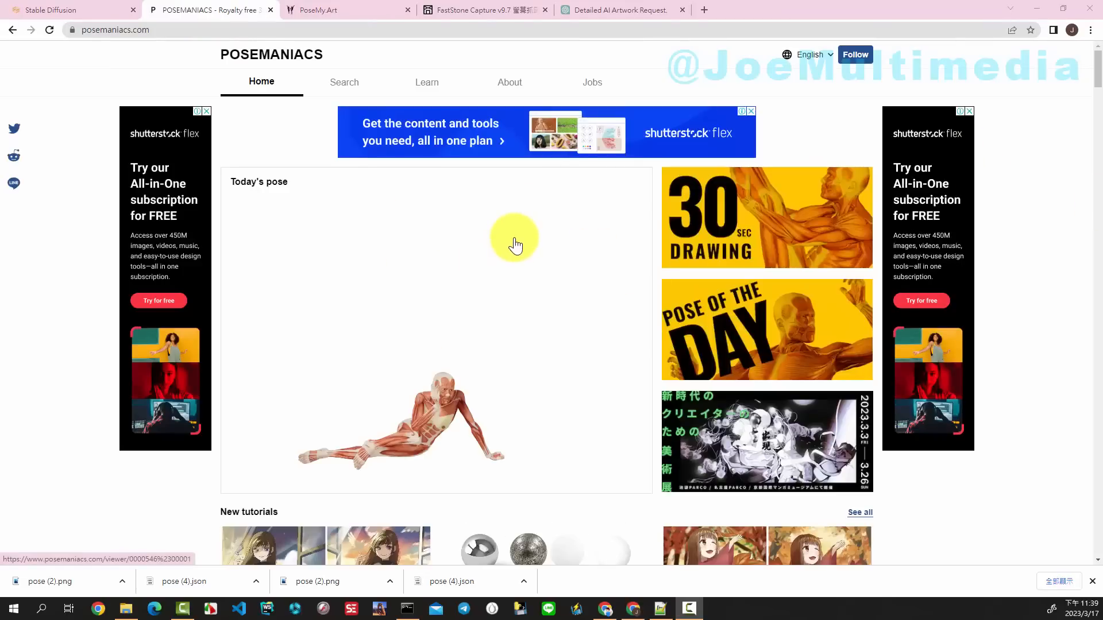
pyautogui.scroll(-6, 515, 245)
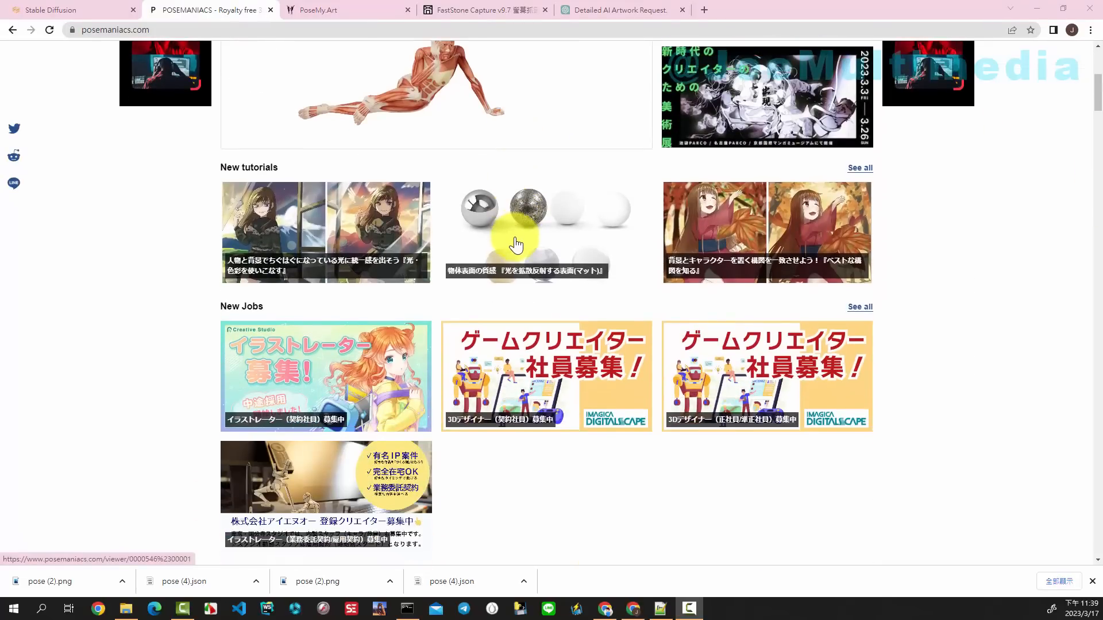
pyautogui.scroll(-7, 515, 246)
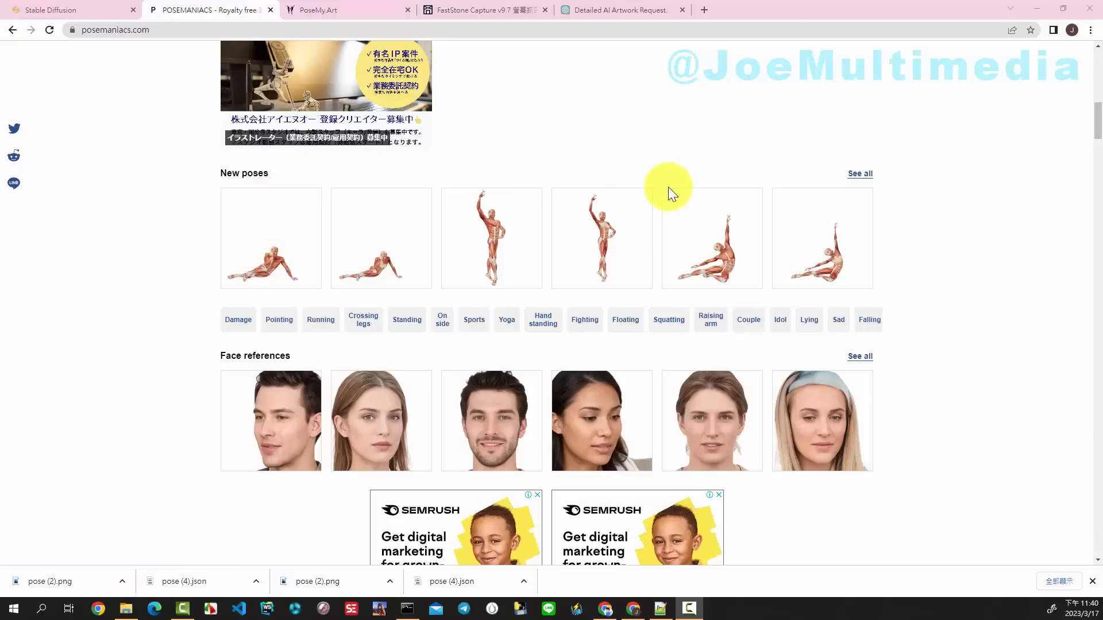
pyautogui.click(859, 177)
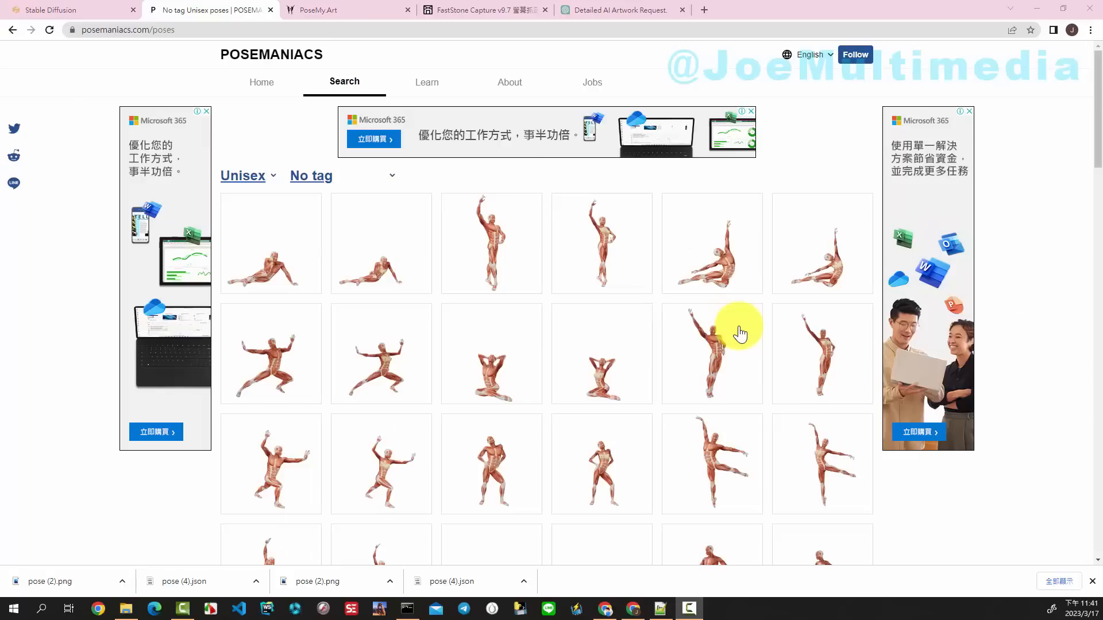
pyautogui.click(607, 381)
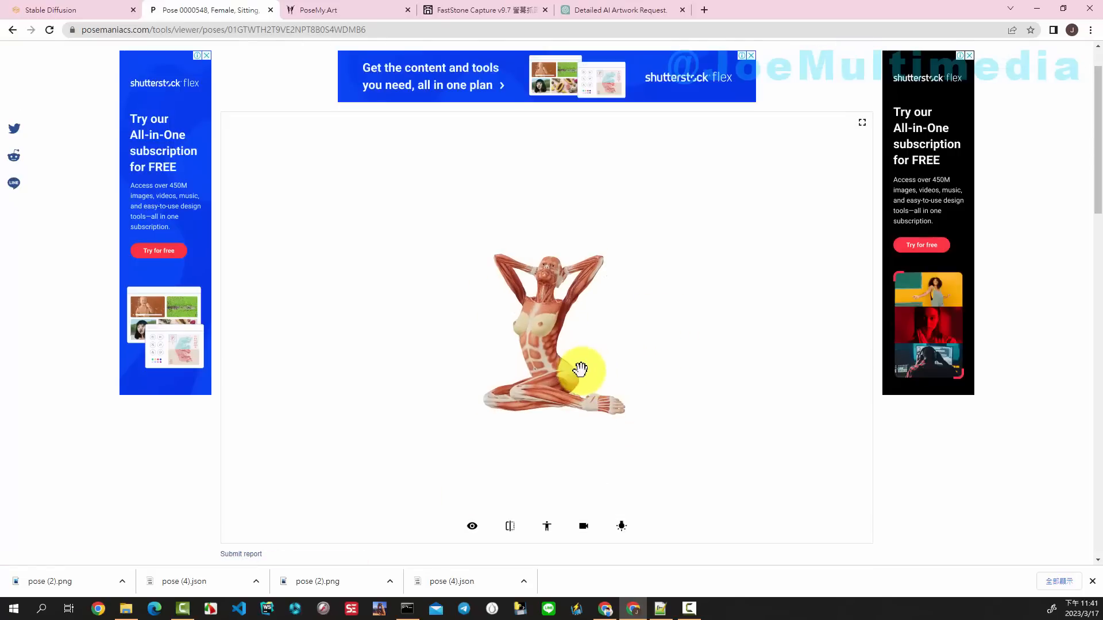
pyautogui.moveTo(558, 345)
pyautogui.mouseDown()
pyautogui.moveTo(561, 374)
pyautogui.moveTo(623, 386)
pyautogui.moveTo(494, 329)
pyautogui.moveTo(451, 366)
pyautogui.moveTo(640, 423)
pyautogui.moveTo(536, 333)
pyautogui.moveTo(579, 406)
pyautogui.moveTo(556, 395)
pyautogui.moveTo(552, 330)
pyautogui.moveTo(612, 369)
pyautogui.moveTo(482, 340)
pyautogui.moveTo(541, 343)
pyautogui.mouseUp()
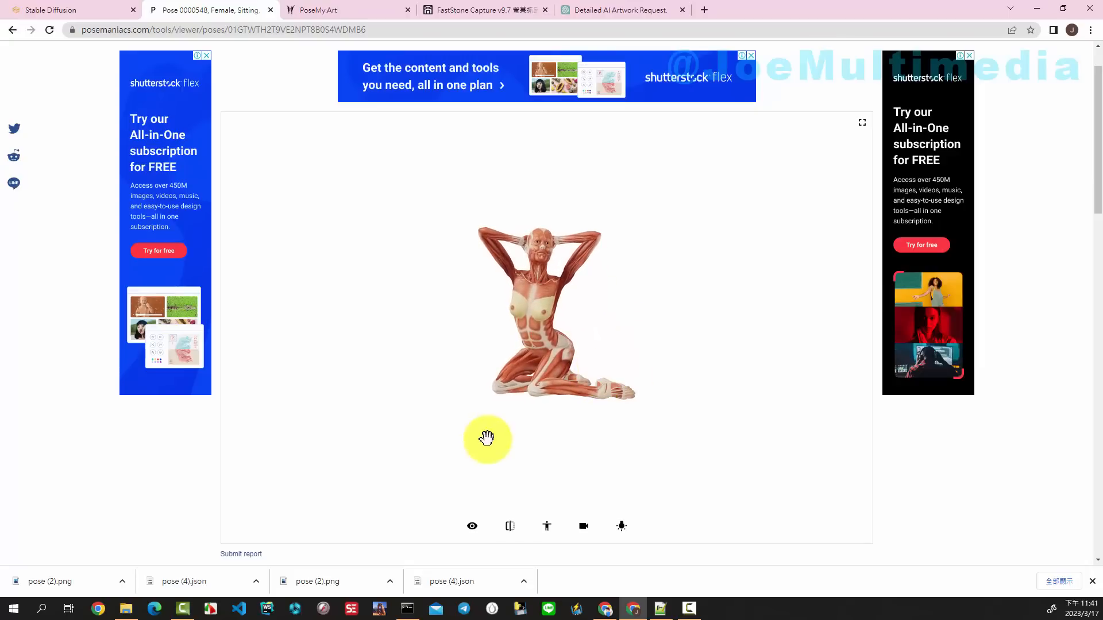
# Review the pose viewer's display options and try mirroring the figure horizontally.
pyautogui.click(472, 528)
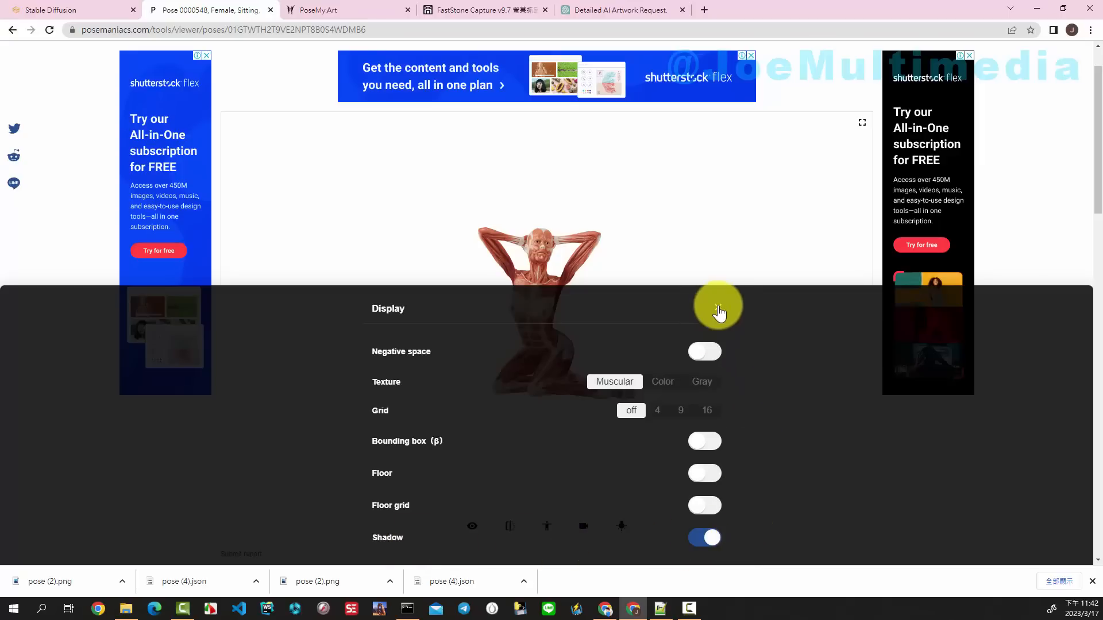
pyautogui.click(717, 307)
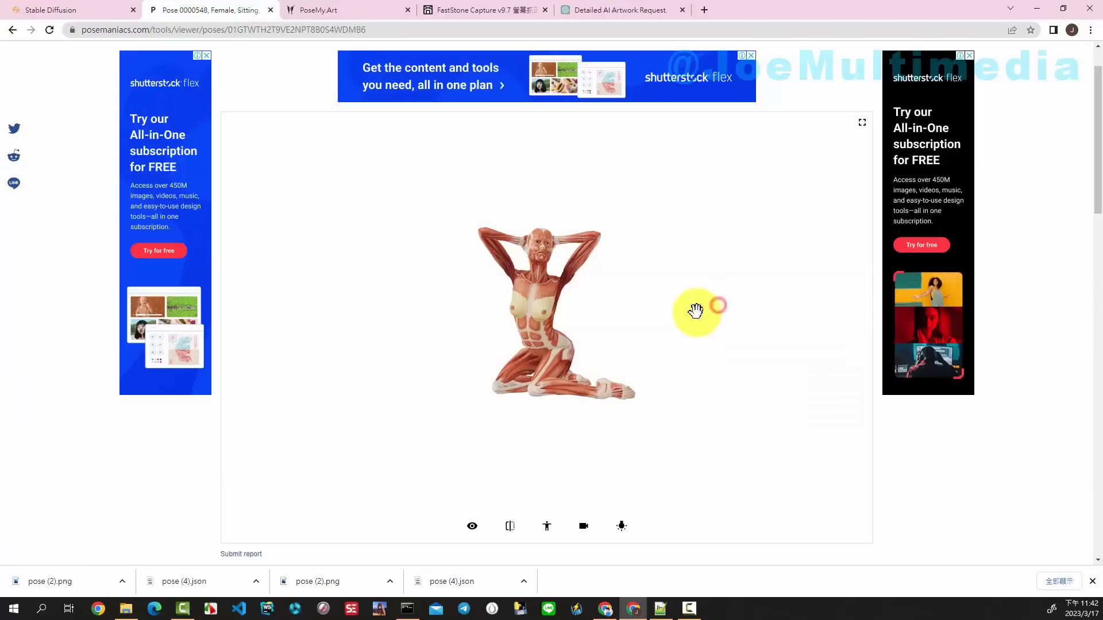
pyautogui.click(510, 528)
pyautogui.click(510, 527)
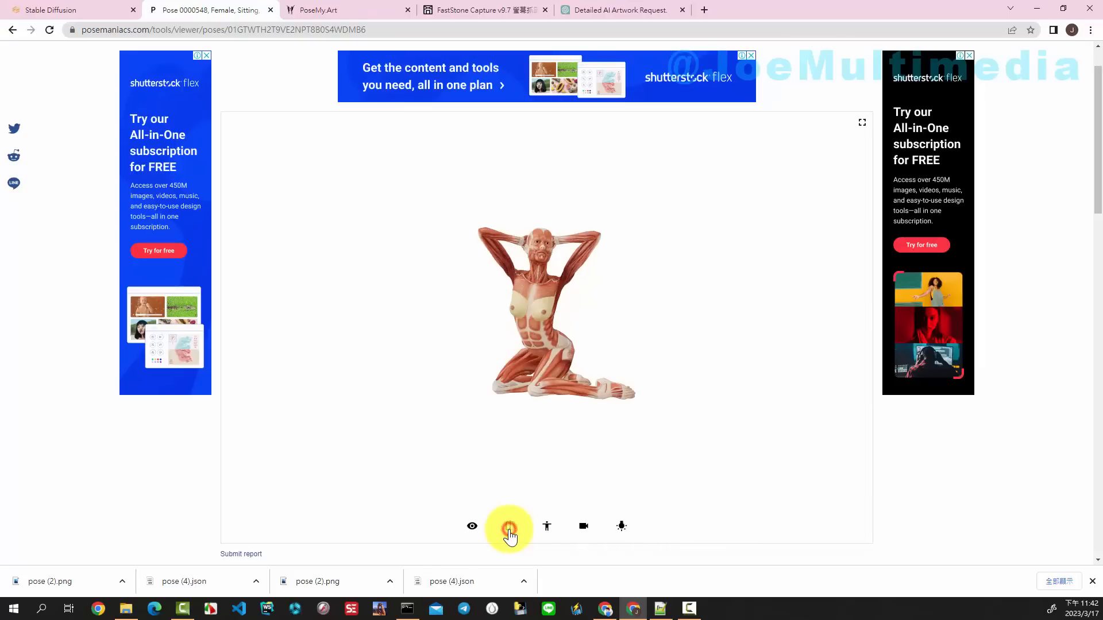
pyautogui.click(509, 527)
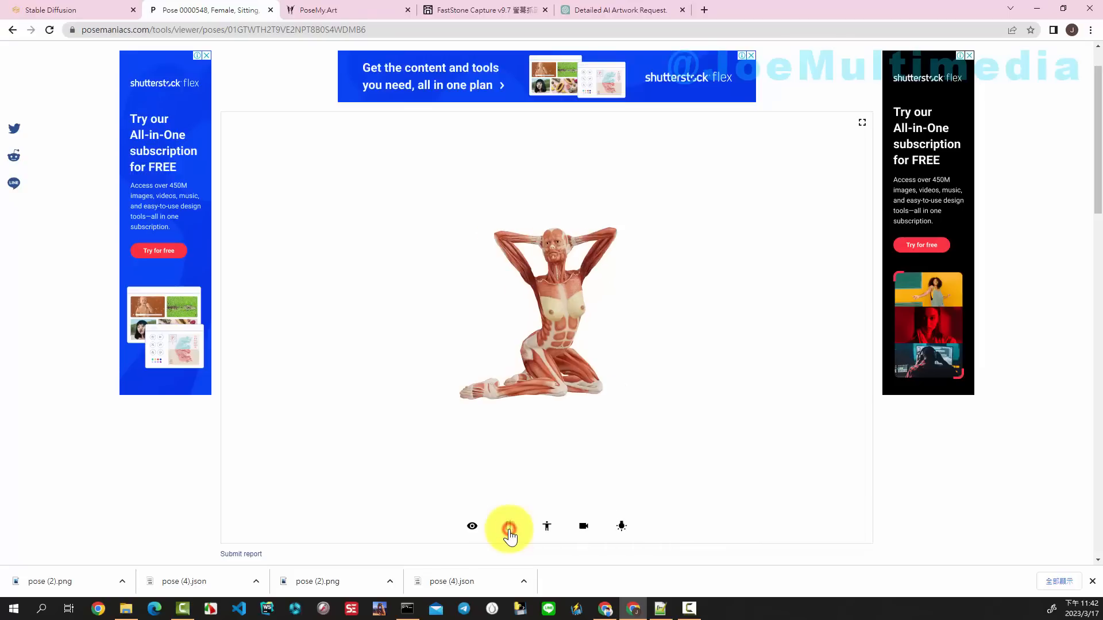
pyautogui.click(509, 527)
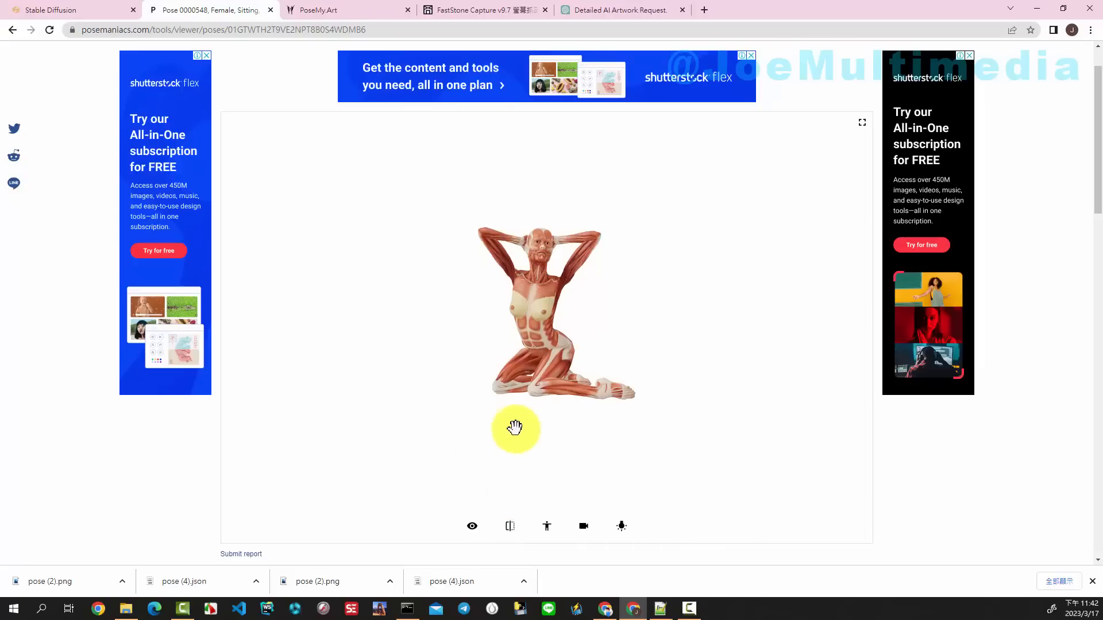
pyautogui.moveTo(474, 414)
pyautogui.mouseDown()
pyautogui.moveTo(490, 447)
pyautogui.moveTo(474, 413)
pyautogui.mouseUp()
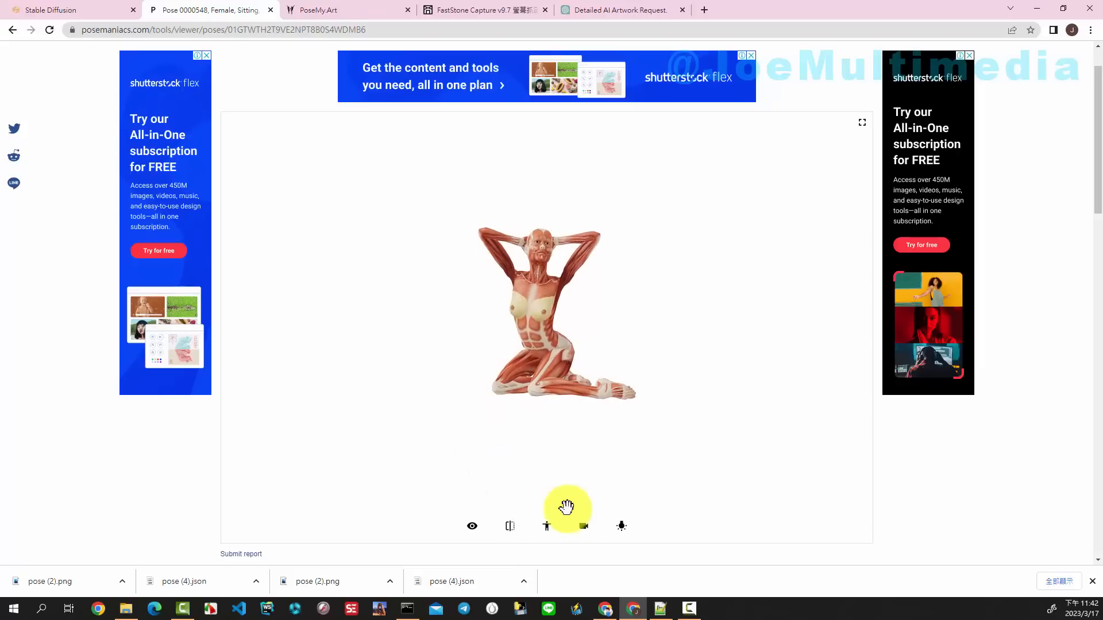
# Check the available male and female models, and preview the figure with the overhead, back and front camera presets.
pyautogui.click(548, 528)
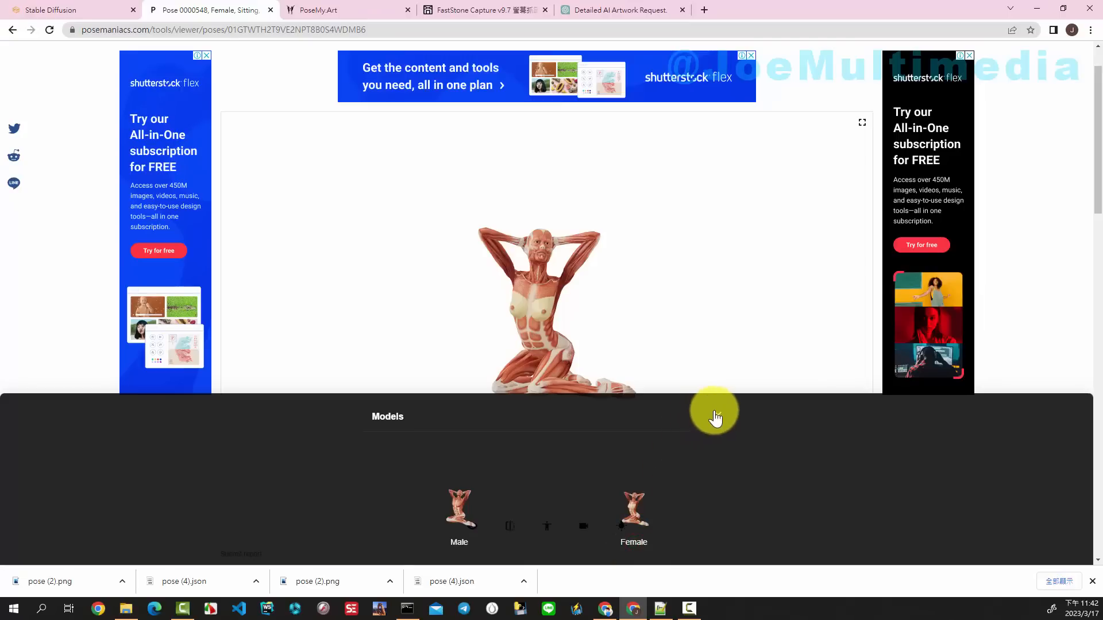
pyautogui.click(715, 417)
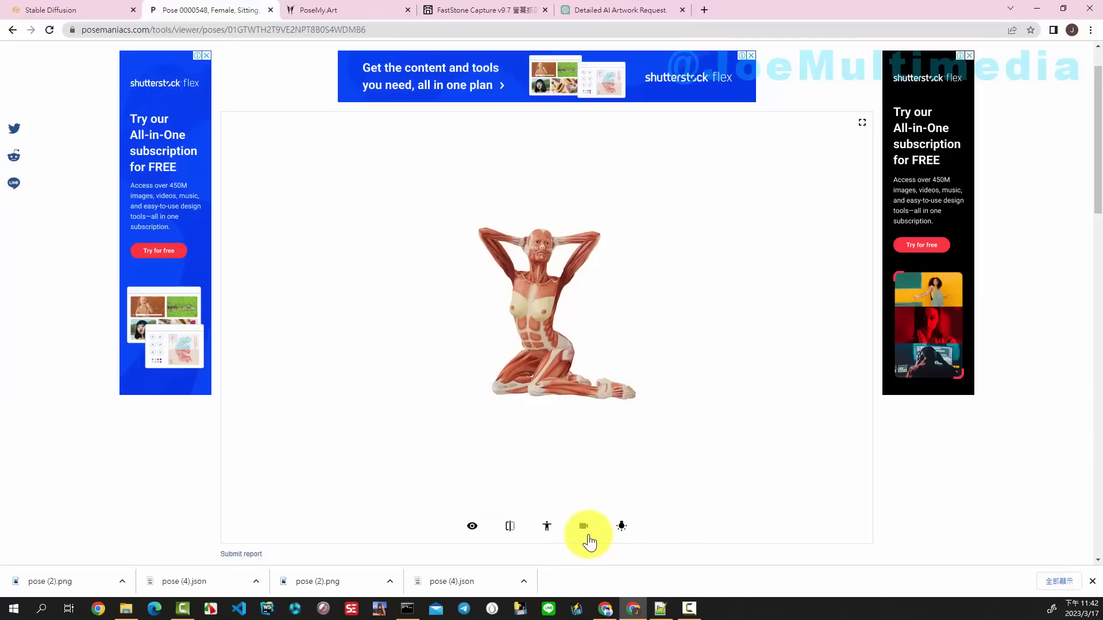
pyautogui.click(584, 527)
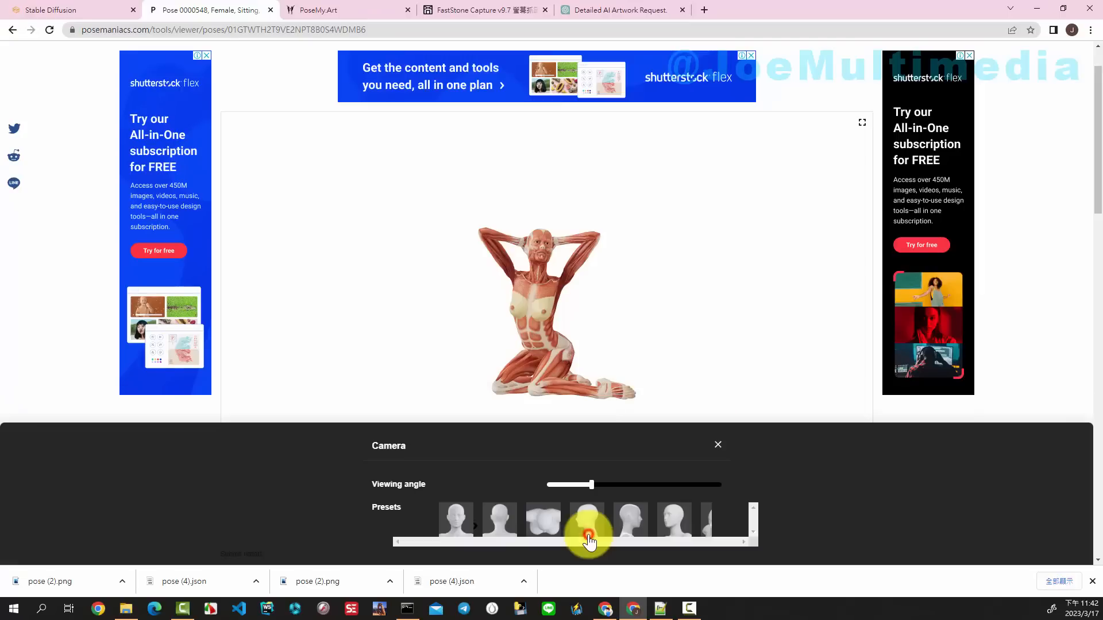
pyautogui.click(542, 522)
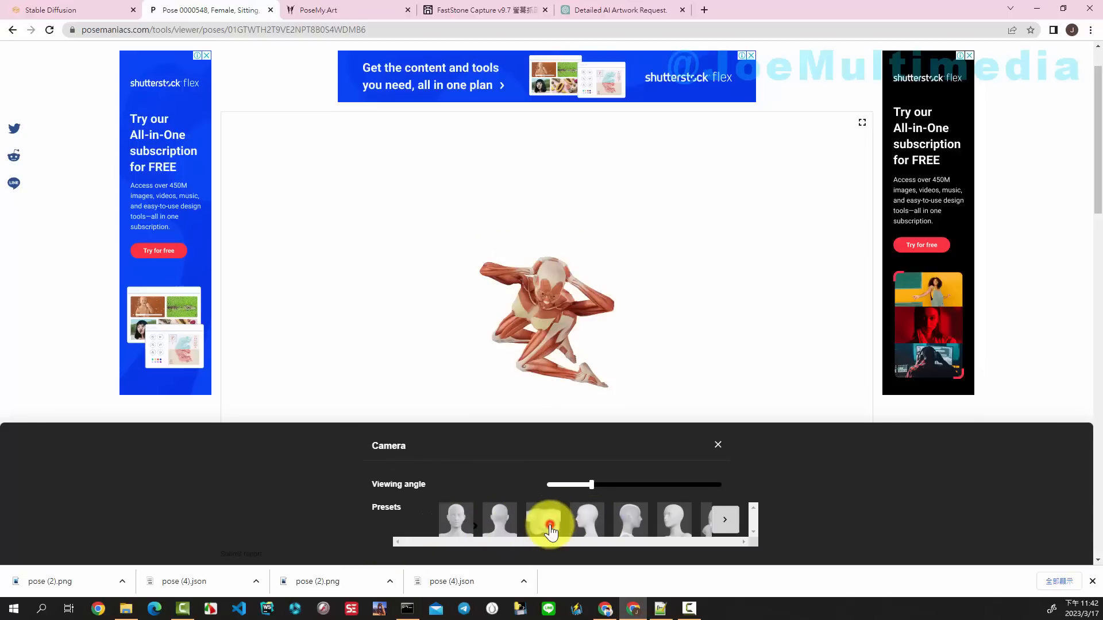
pyautogui.click(503, 526)
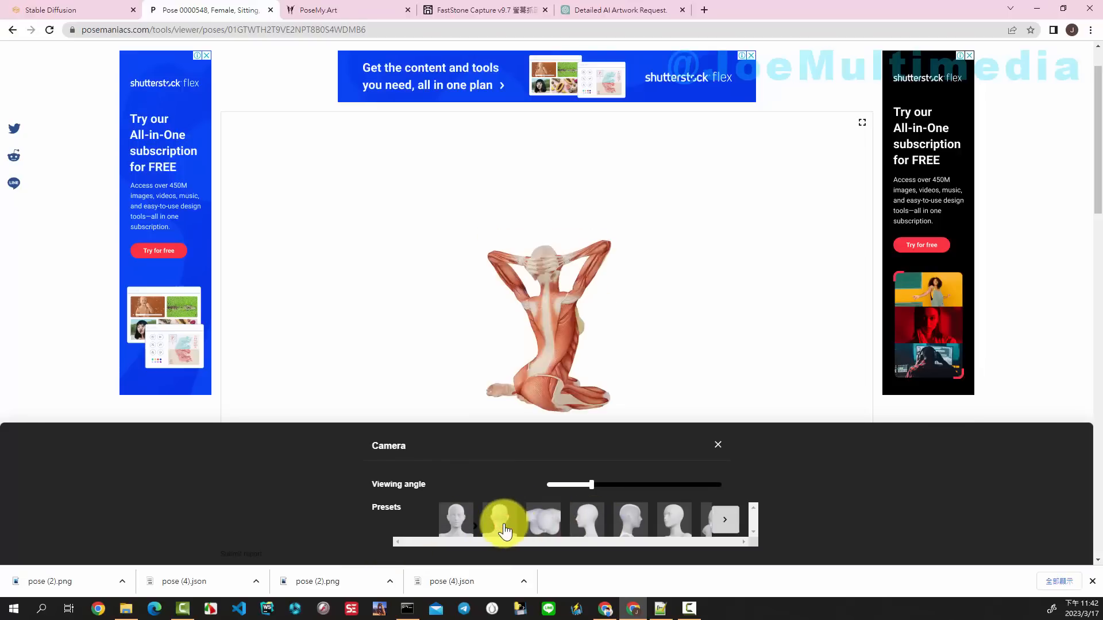
pyautogui.click(447, 526)
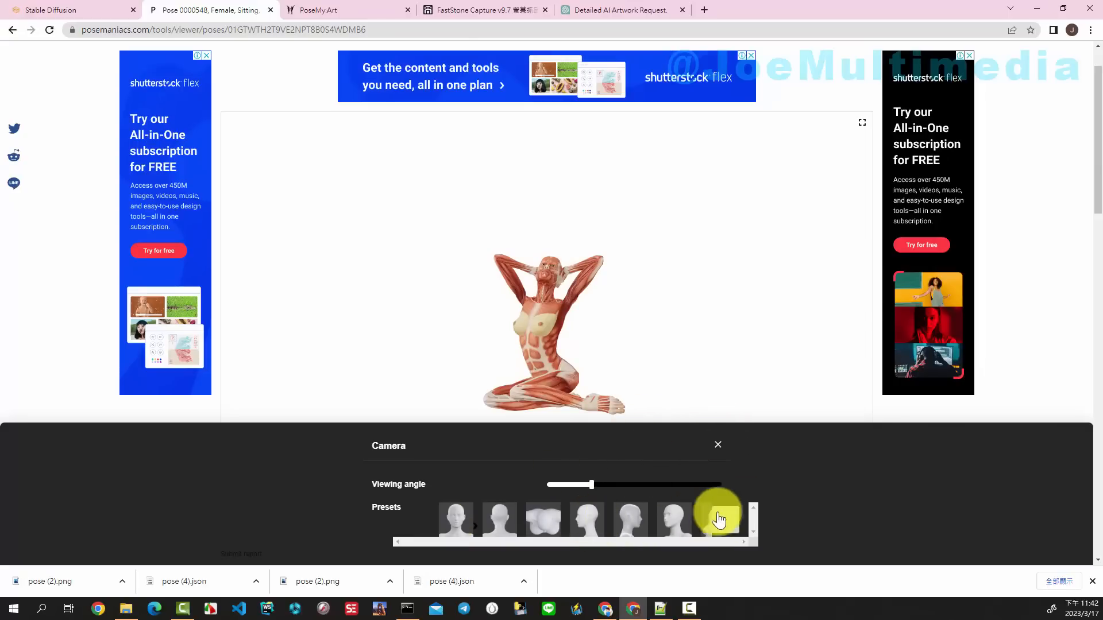
pyautogui.click(716, 444)
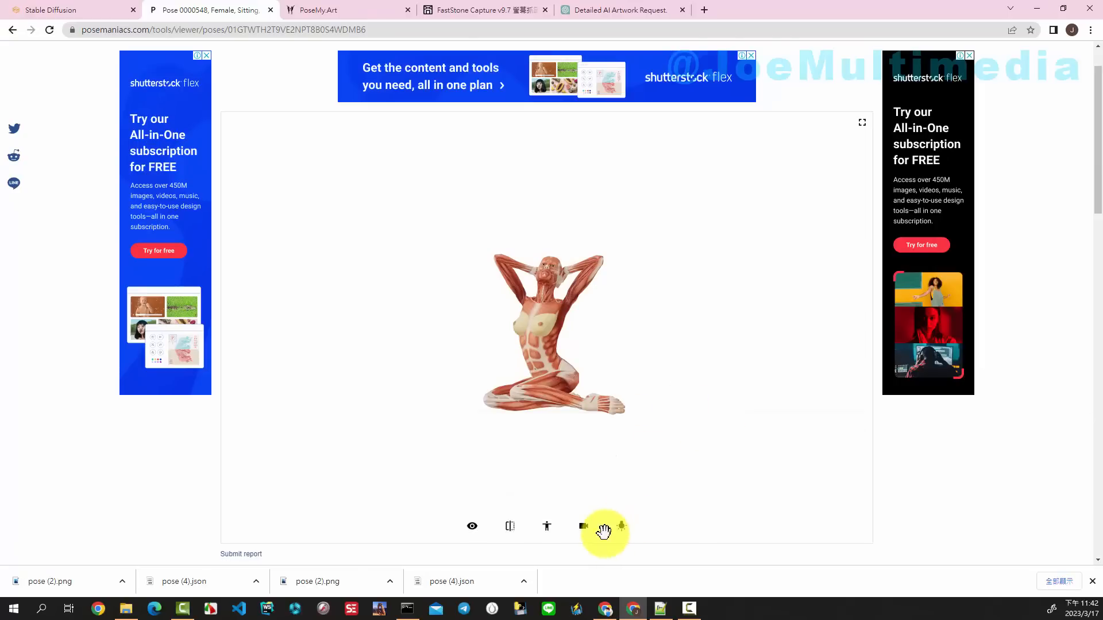
# Check the lighting presets and rotate the figure so its torso and face point toward the viewer.
pyautogui.click(625, 530)
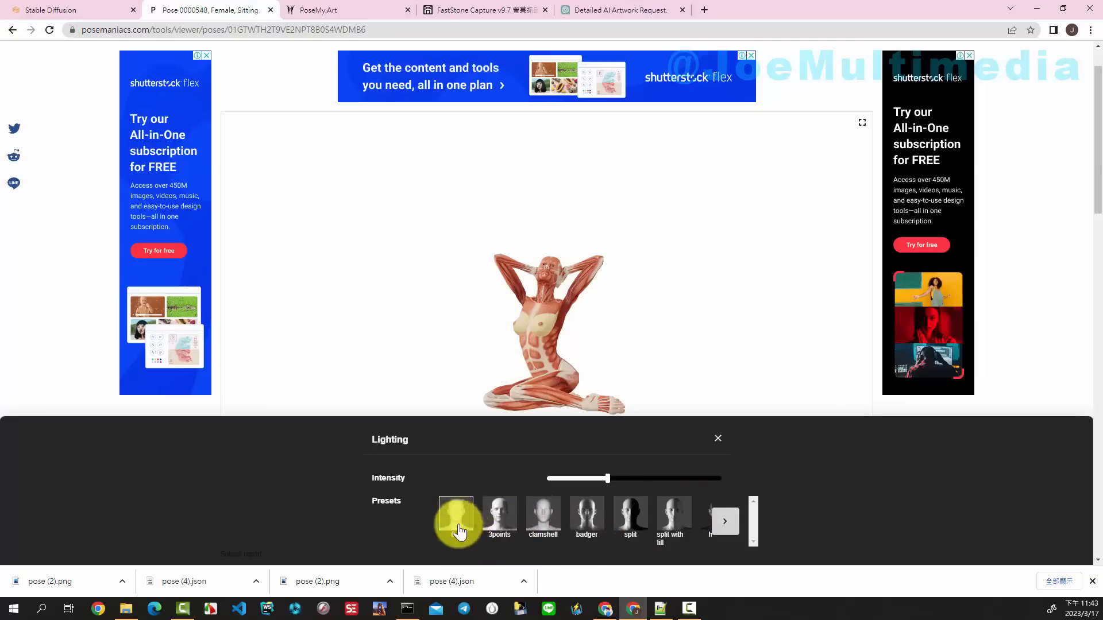
pyautogui.click(718, 438)
pyautogui.moveTo(584, 332); pyautogui.dragTo(620, 357)
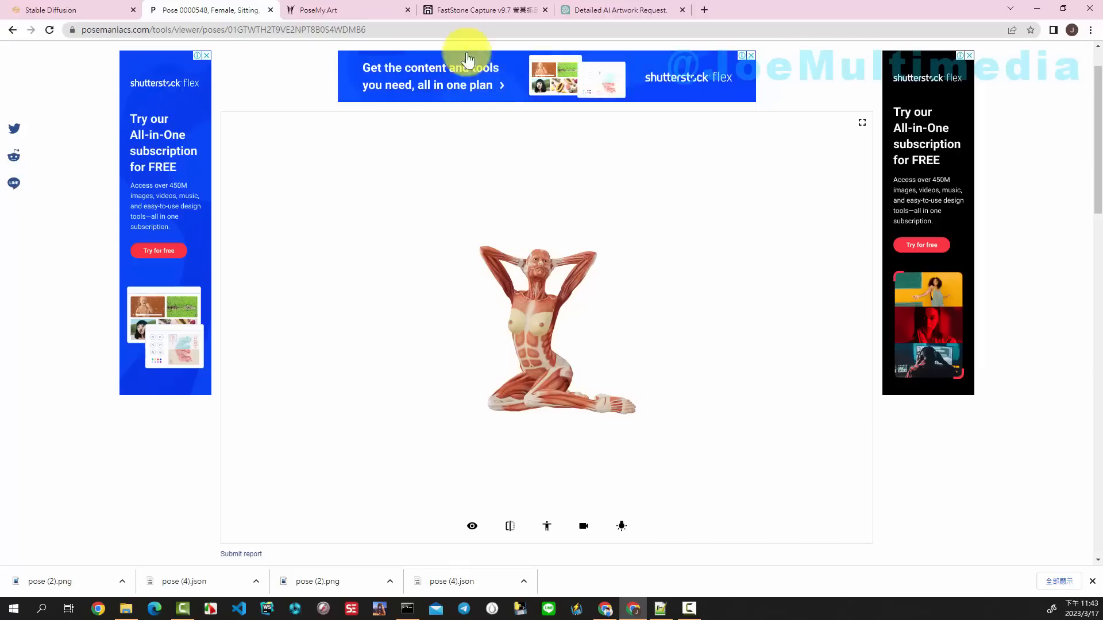
# Switch to the FastStone Capture v9.7 forum page and find the software's download links.
pyautogui.click(481, 8)
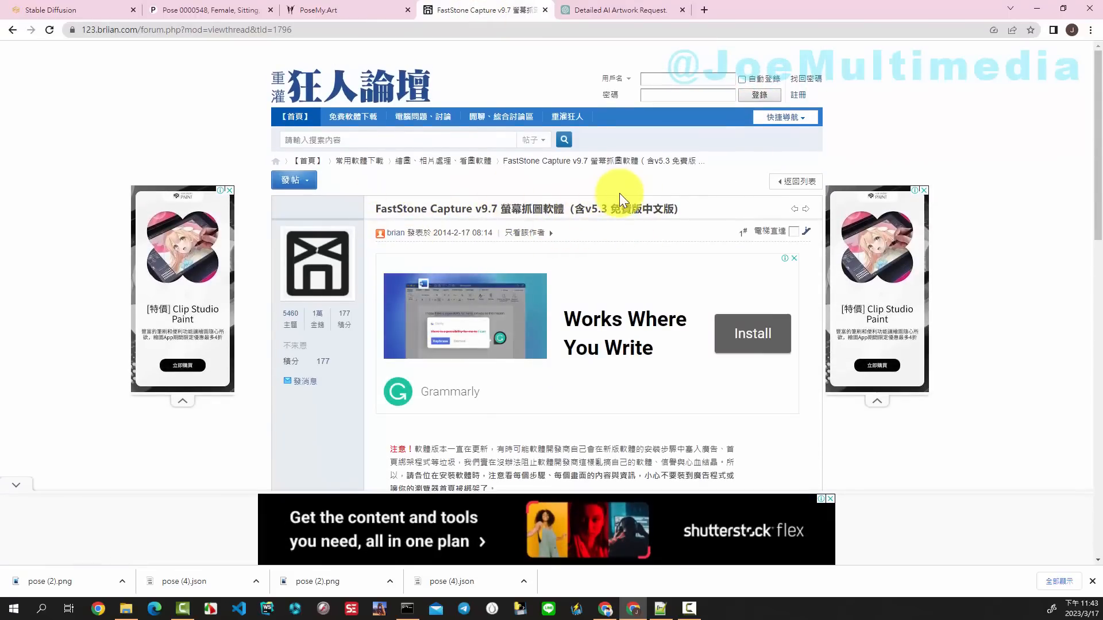
pyautogui.scroll(-5, 615, 206)
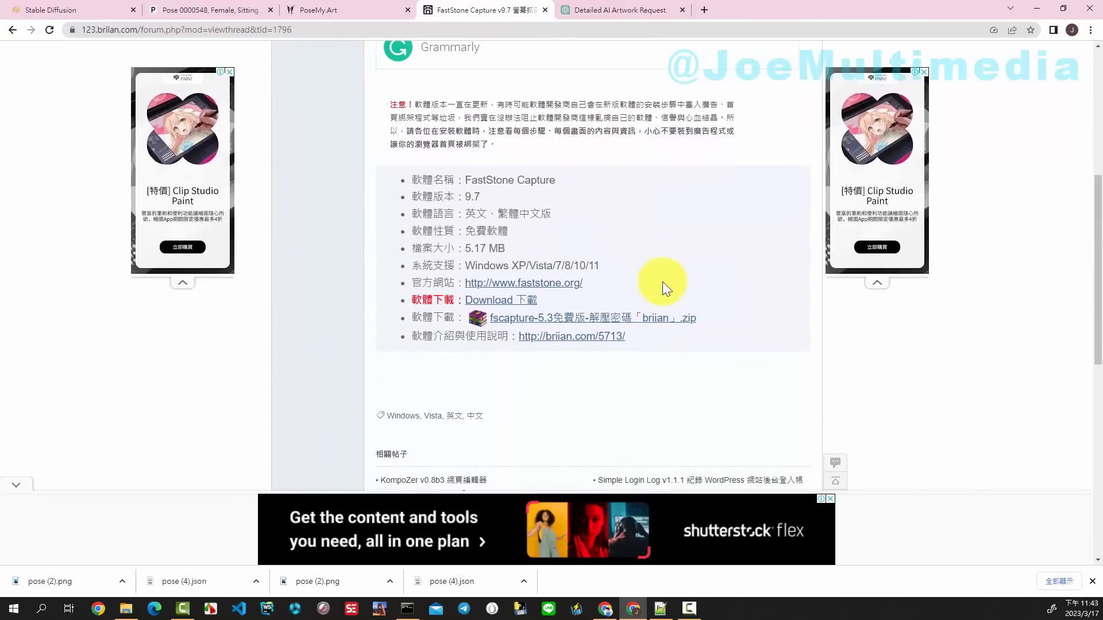
# Return to the Posemaniacs page with the kneeling female figure and rotate the figure slightly to adjust the viewing angle.
pyautogui.moveTo(615, 316)
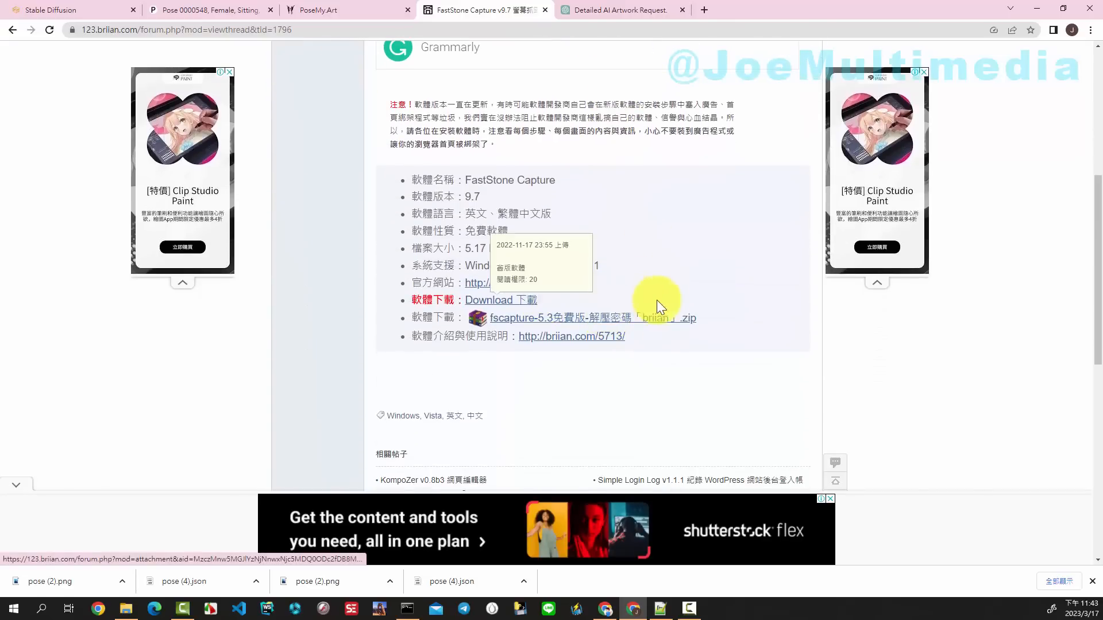
pyautogui.scroll(5, 687, 282)
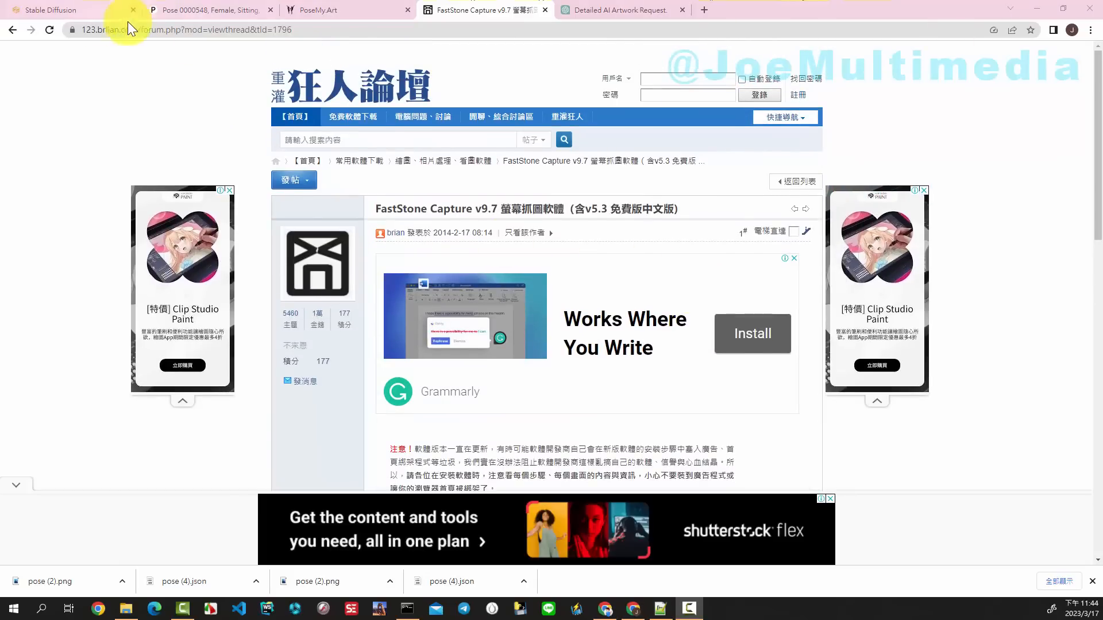
pyautogui.click(181, 12)
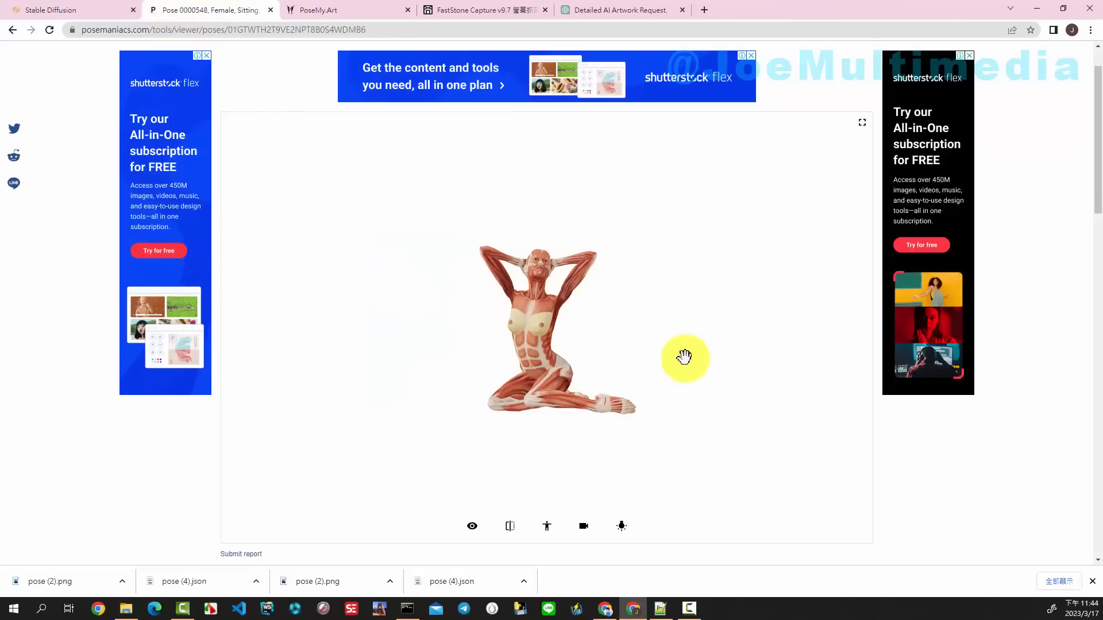
pyautogui.moveTo(684, 359); pyautogui.dragTo(684, 386)
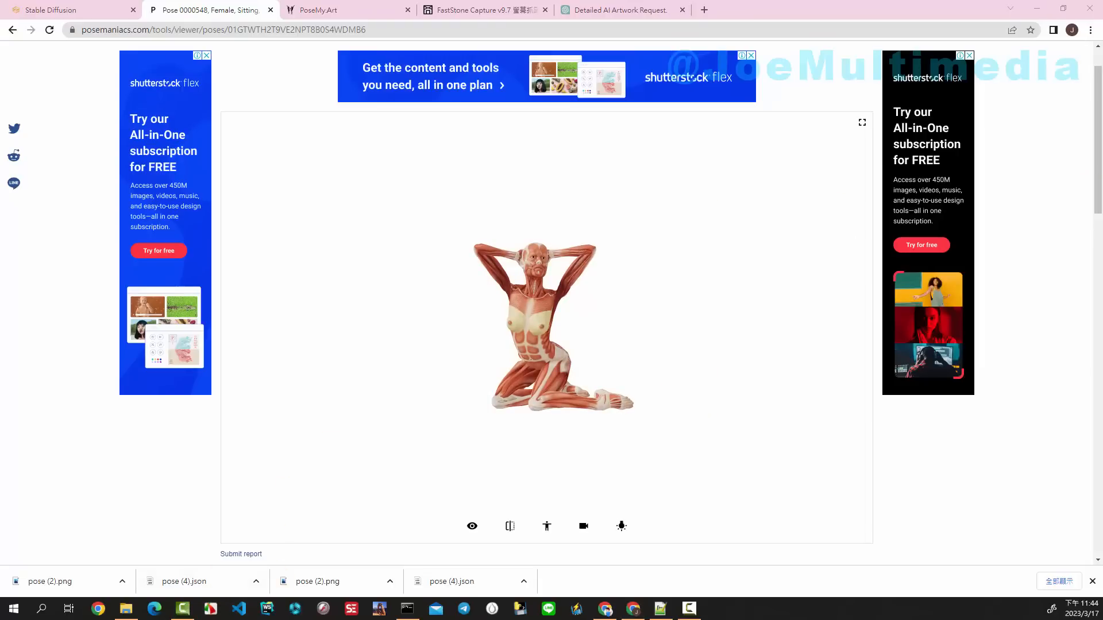
# Capture a rectangular region around the kneeling figure with FastStone Capture and save it as a JPEG in the outputs folder.
pyautogui.moveTo(1102, 109); pyautogui.dragTo(844, 140)
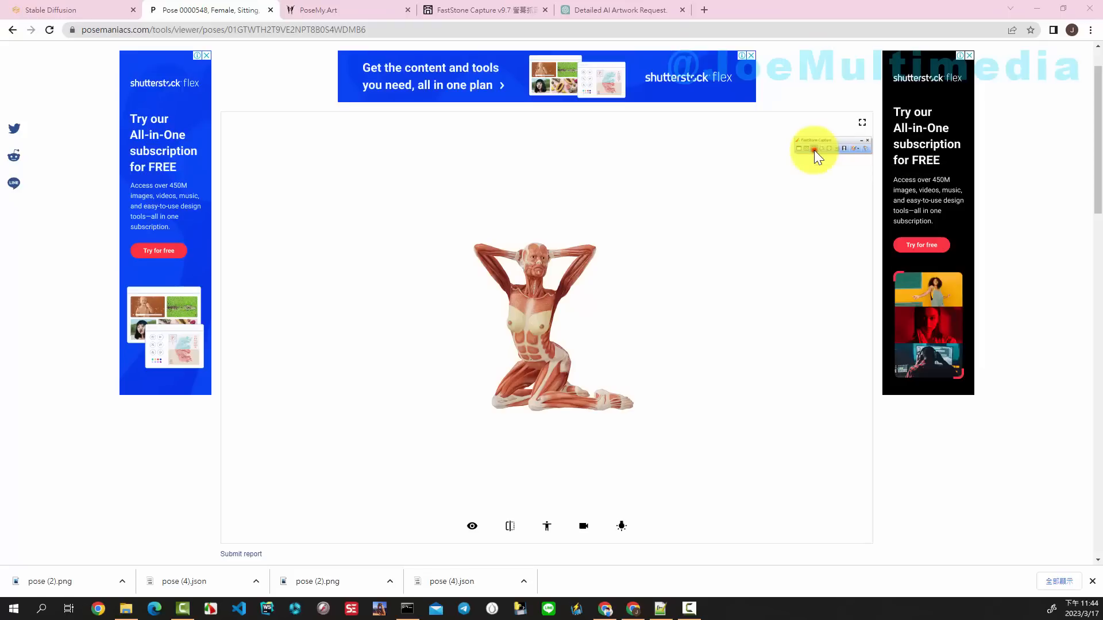
pyautogui.click(814, 150)
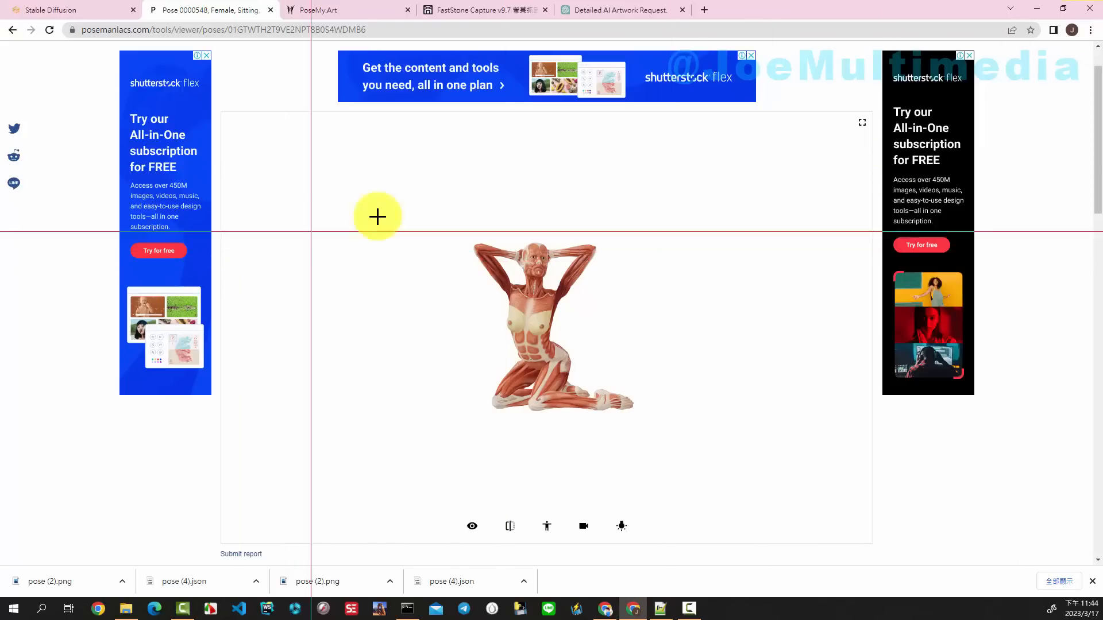
pyautogui.moveTo(421, 210); pyautogui.dragTo(660, 423)
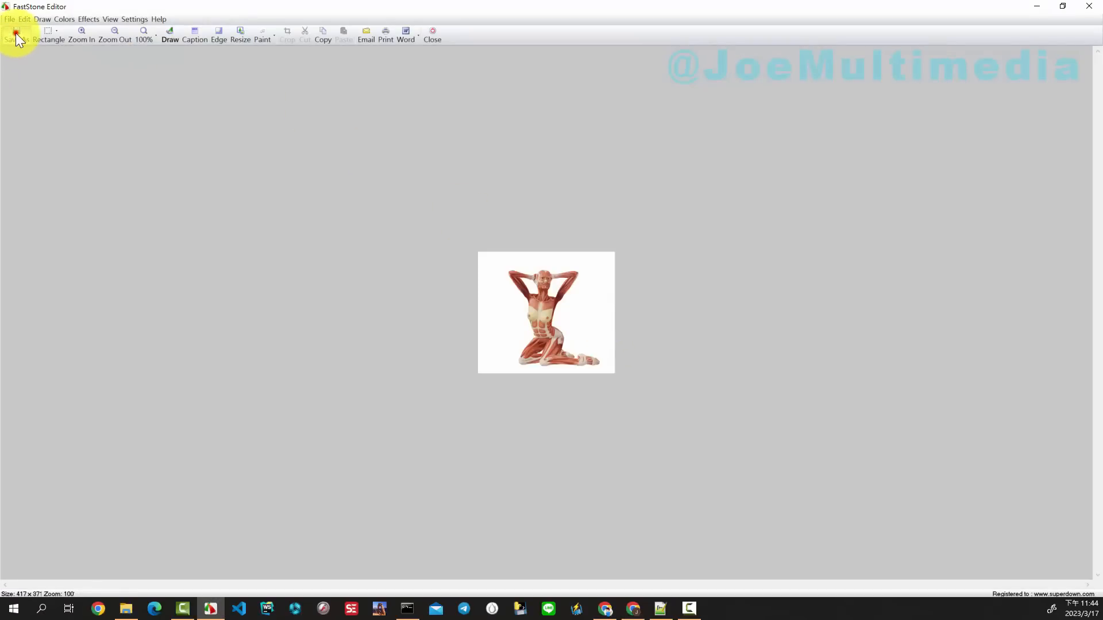
pyautogui.click(16, 33)
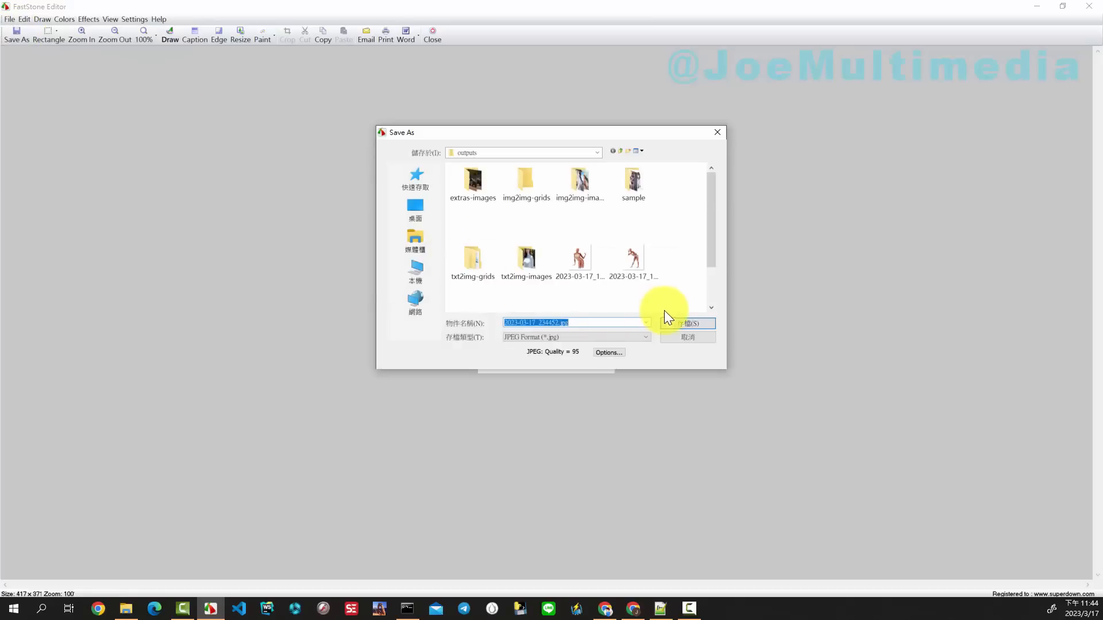
pyautogui.click(678, 322)
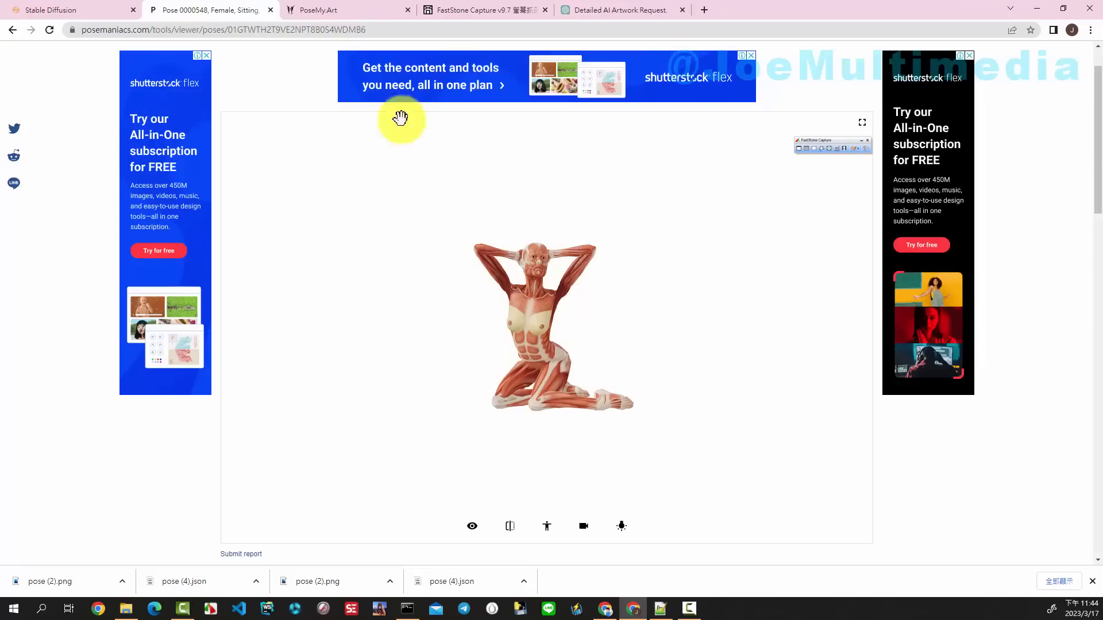
# Switch to Stable Diffusion's OpenPose Editor and detect the pose from 2023-03-17_234452.jpg.
pyautogui.click(89, 13)
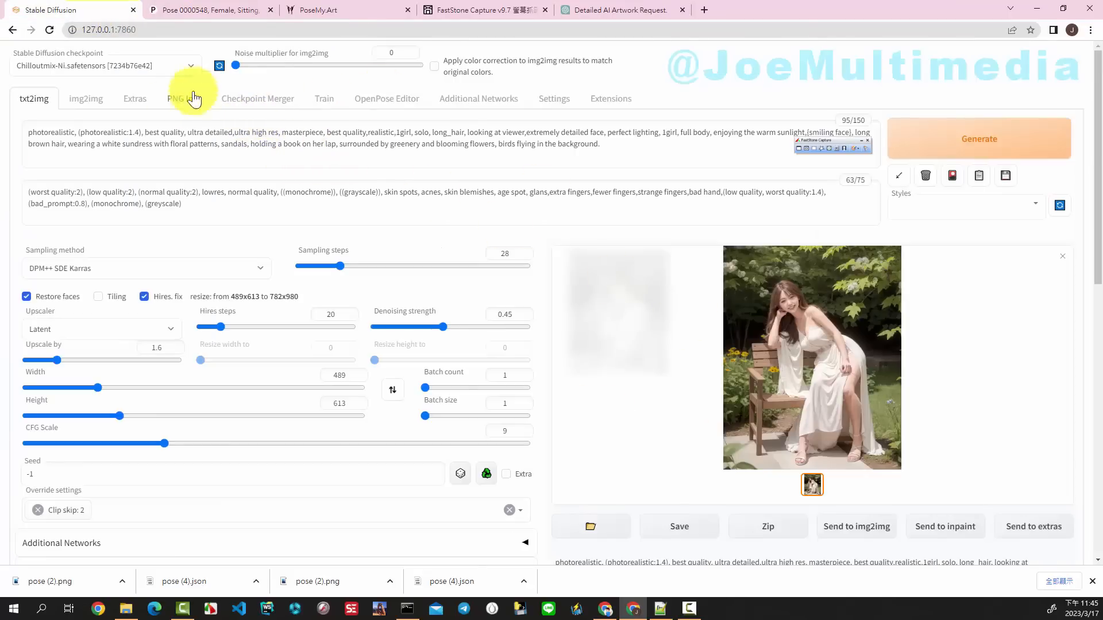
pyautogui.click(377, 103)
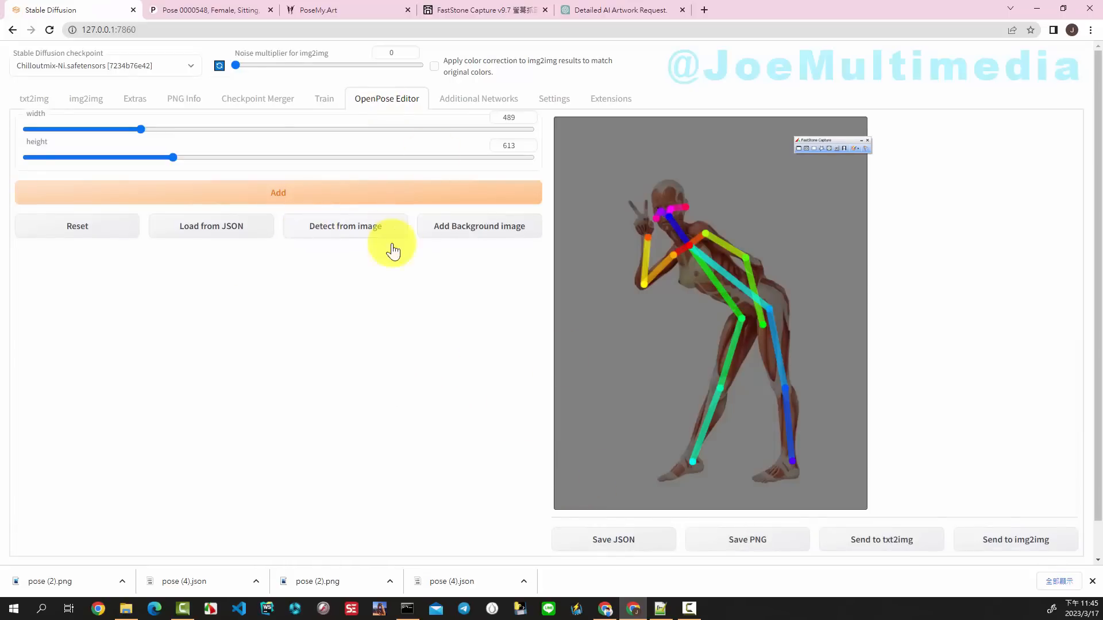
pyautogui.click(327, 232)
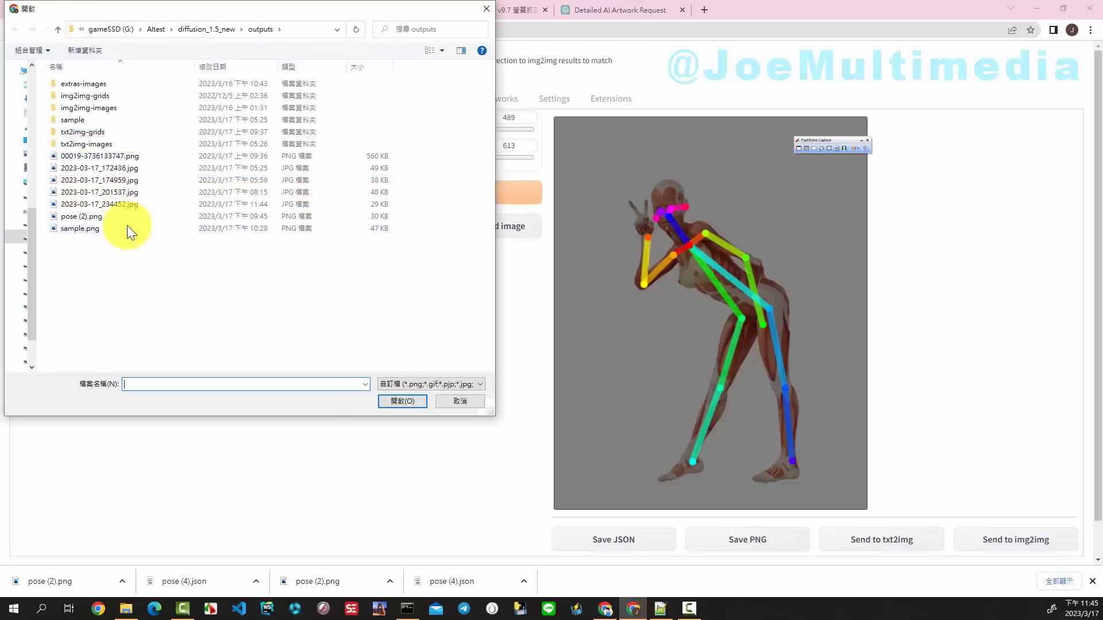
pyautogui.click(122, 204)
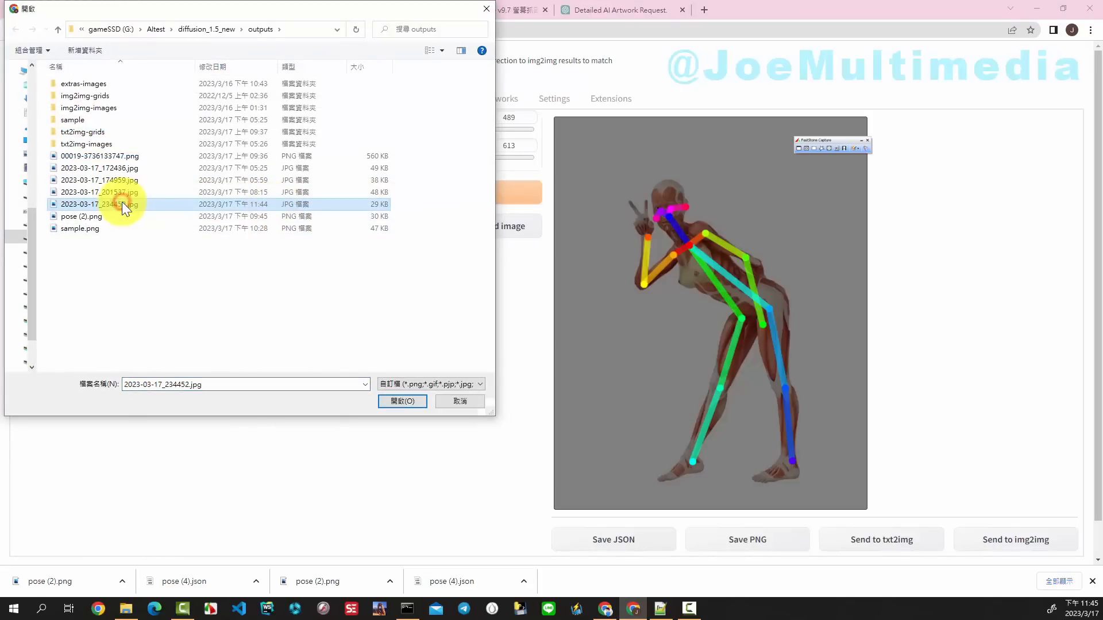
pyautogui.click(385, 401)
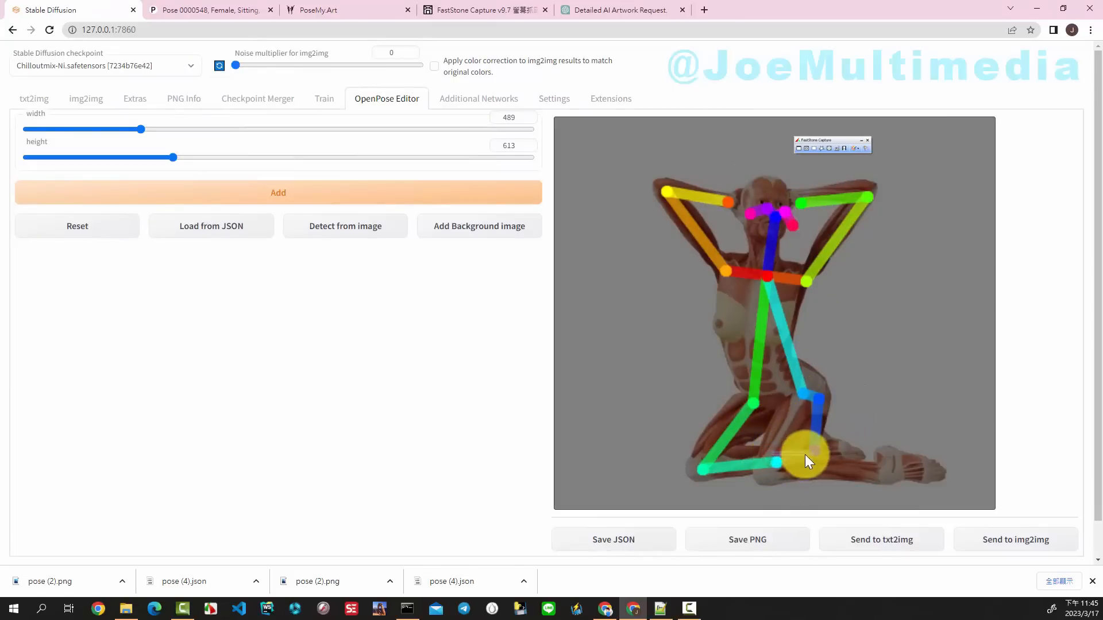
# Correct the skeleton's misplaced leg joints so the knees and ankles follow the kneeling reference figure.
pyautogui.moveTo(773, 462)
pyautogui.mouseDown()
pyautogui.moveTo(840, 448)
pyautogui.moveTo(775, 456)
pyautogui.moveTo(763, 473)
pyautogui.mouseUp()
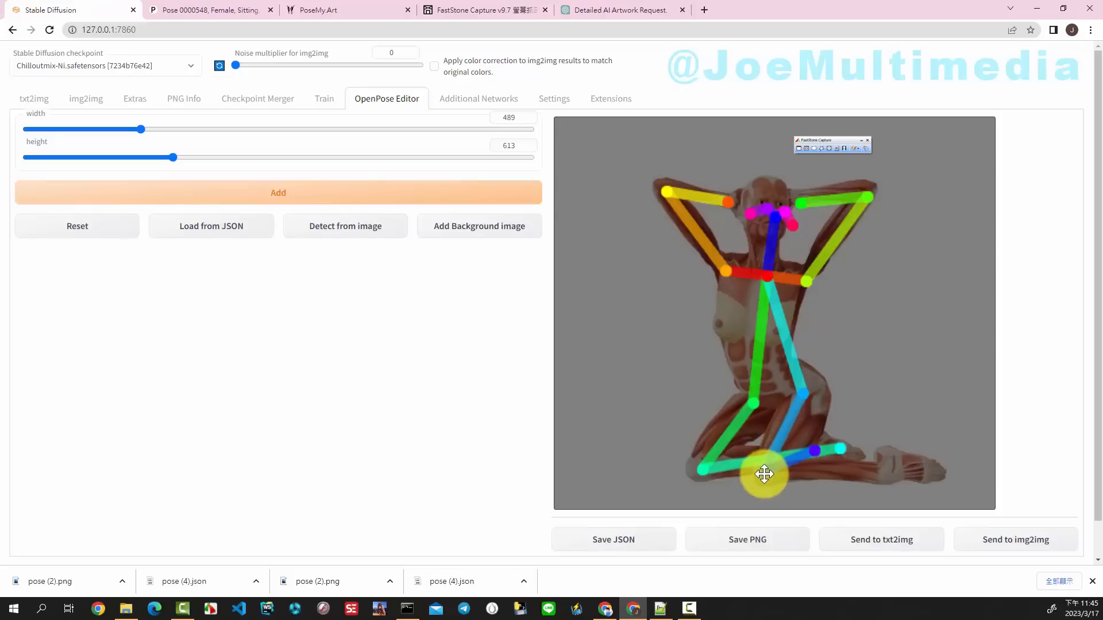
pyautogui.moveTo(815, 449); pyautogui.dragTo(894, 471)
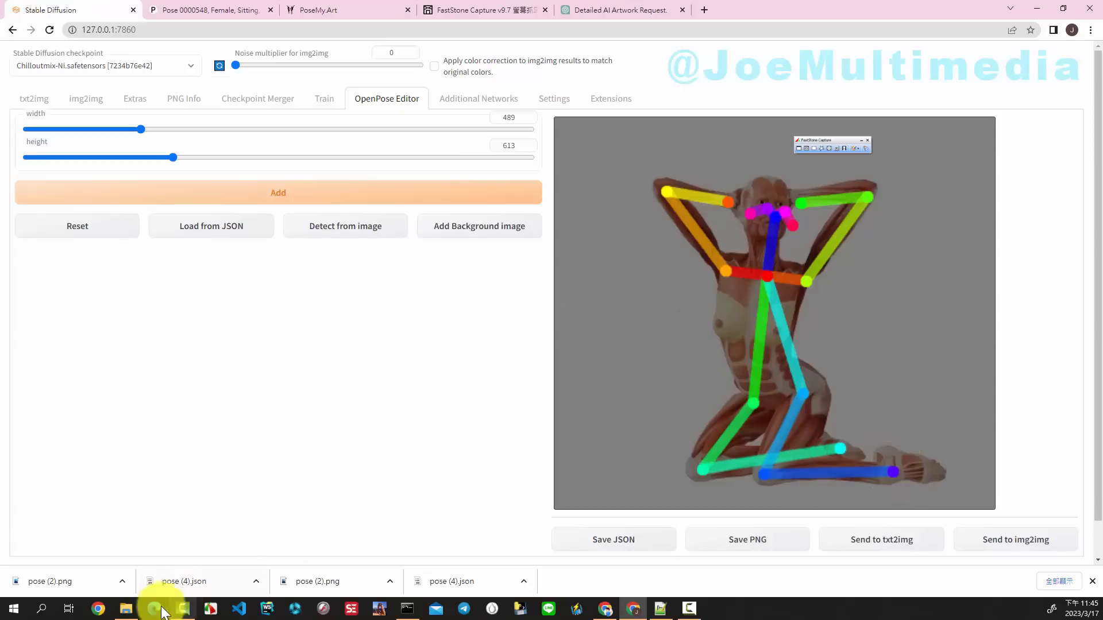
# Check the captured image's dimensions in the outputs folder and set the OpenPose canvas to width 417 and height 371.
pyautogui.moveTo(127, 613)
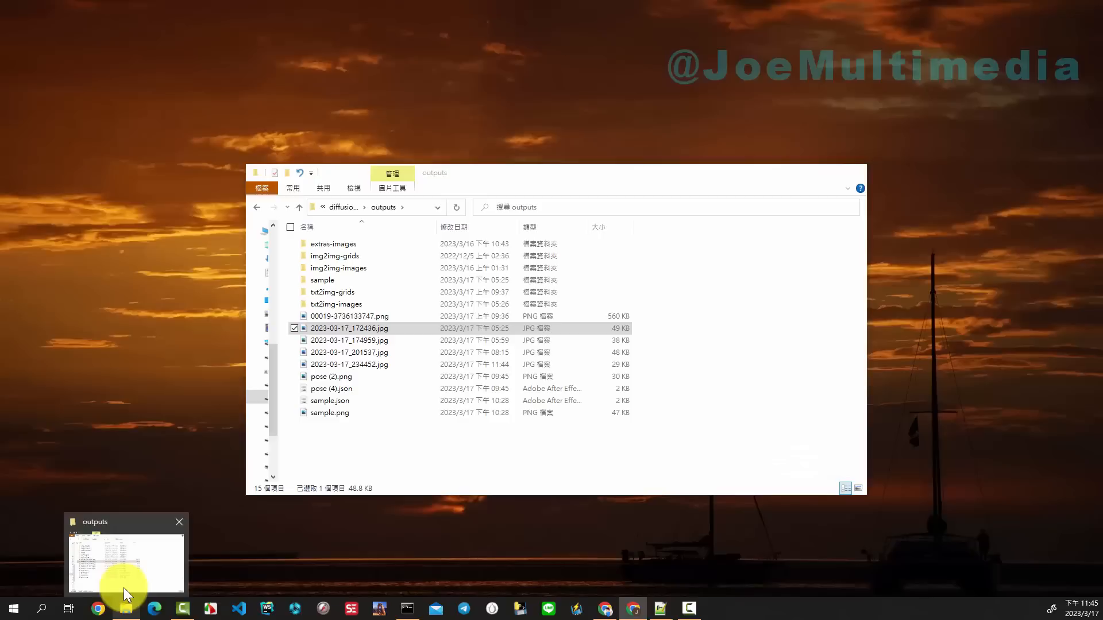
pyautogui.click(127, 586)
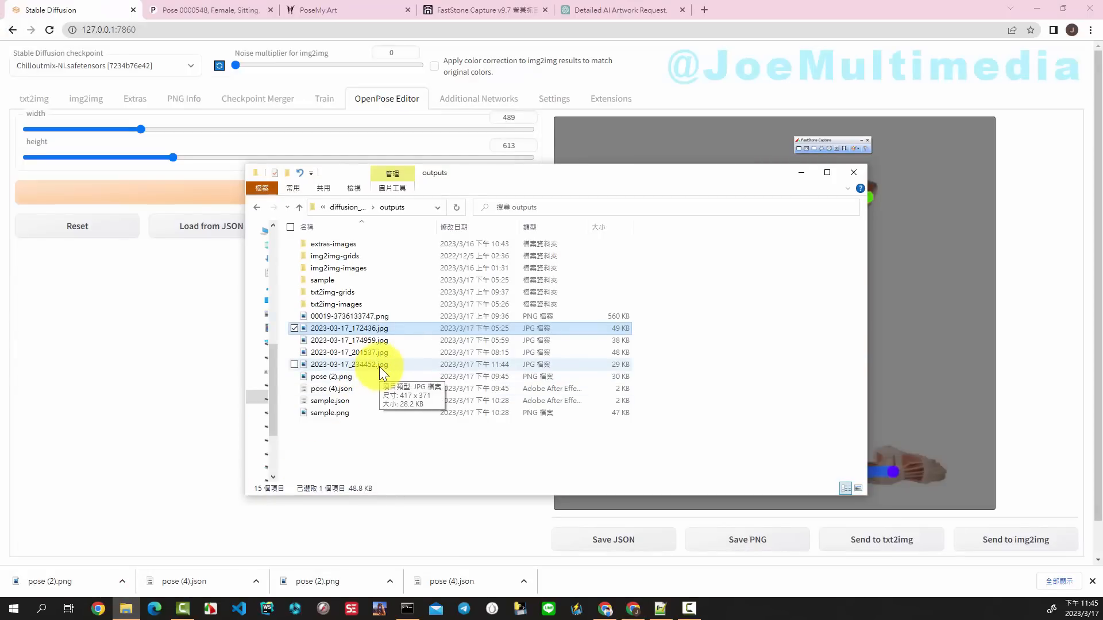
pyautogui.click(507, 123)
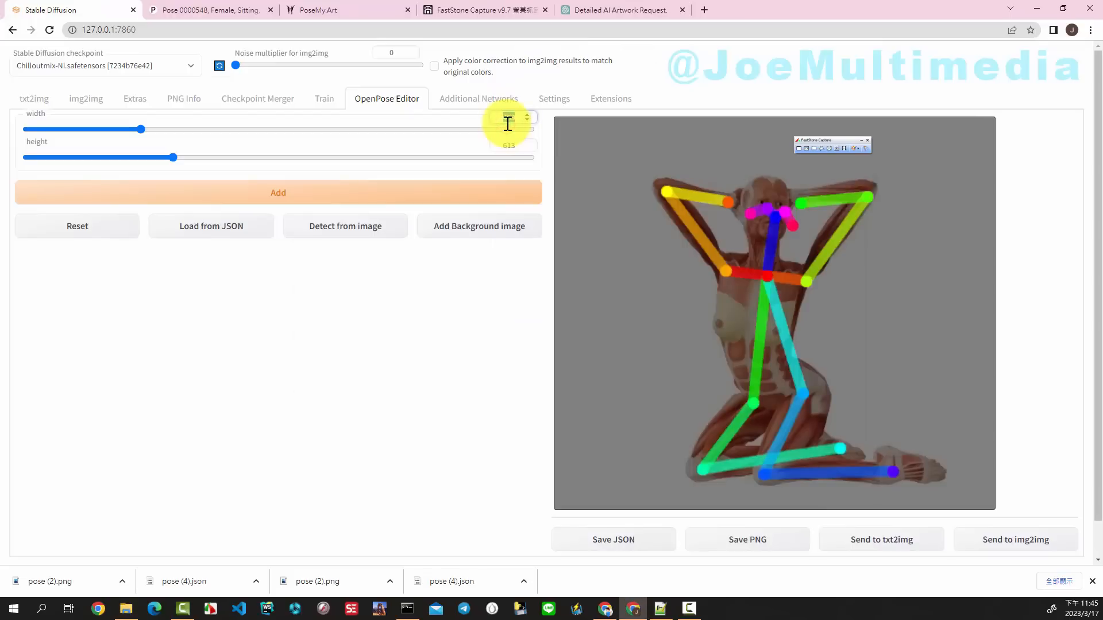
pyautogui.write('417')
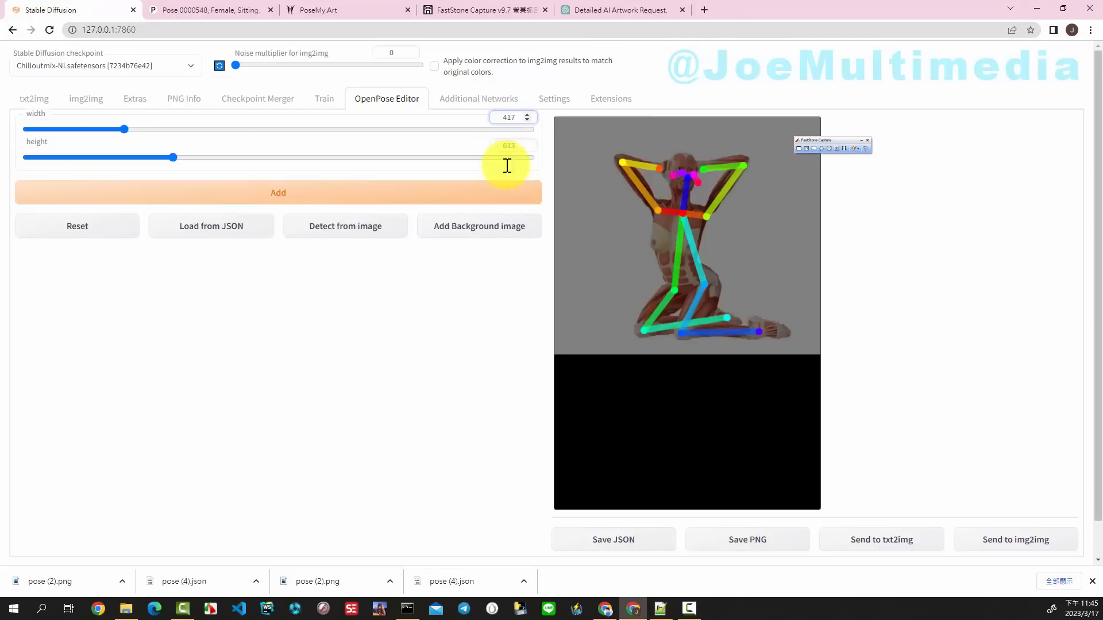
pyautogui.click(514, 149)
pyautogui.click(495, 145)
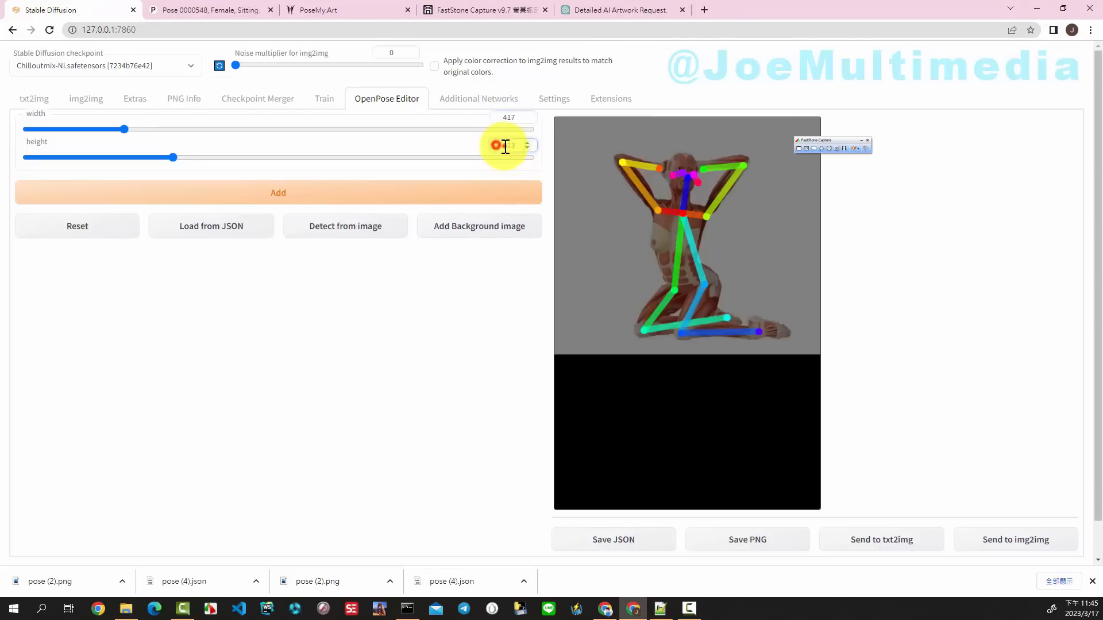
pyautogui.doubleClick(504, 146)
pyautogui.write('371')
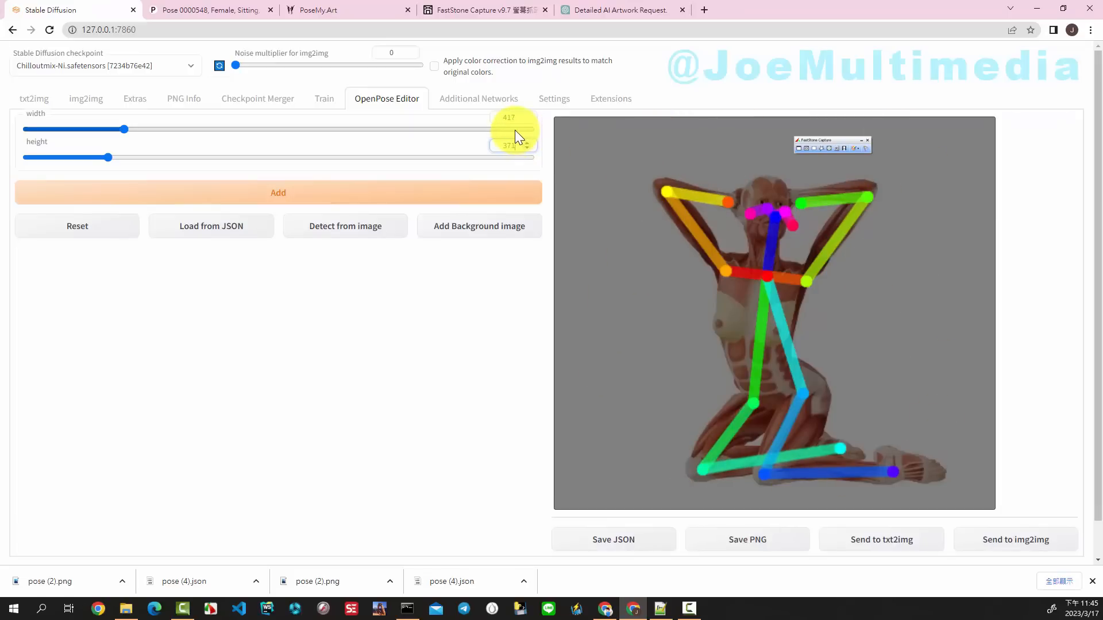
# Send the kneeling pose to txt2img and set the ControlNet canvas width to 417.
pyautogui.click(883, 547)
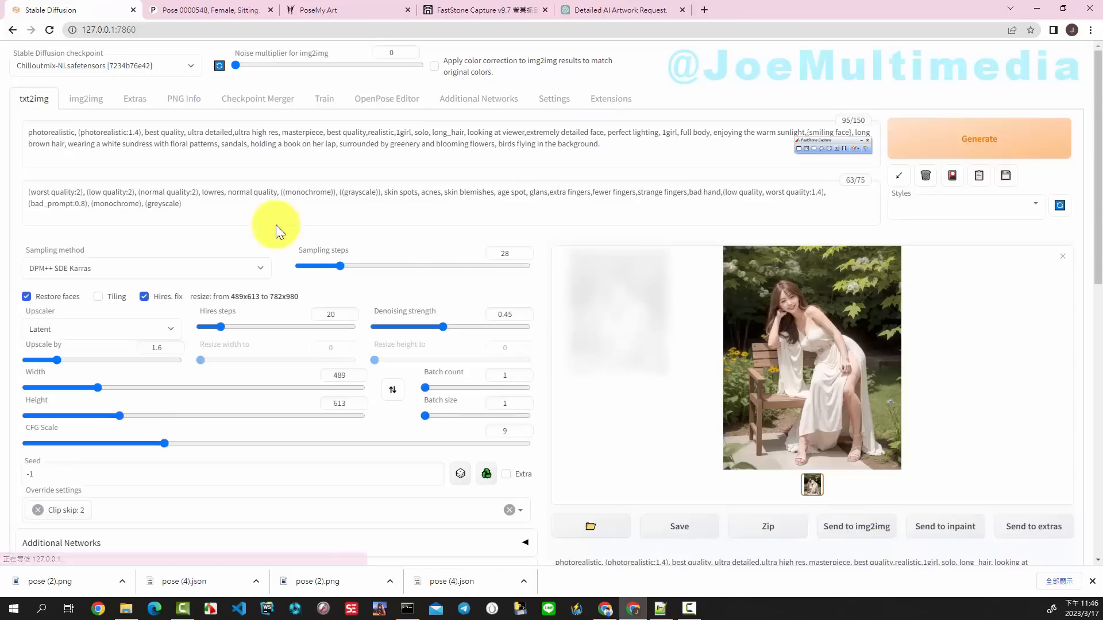
pyautogui.scroll(-12, 346, 449)
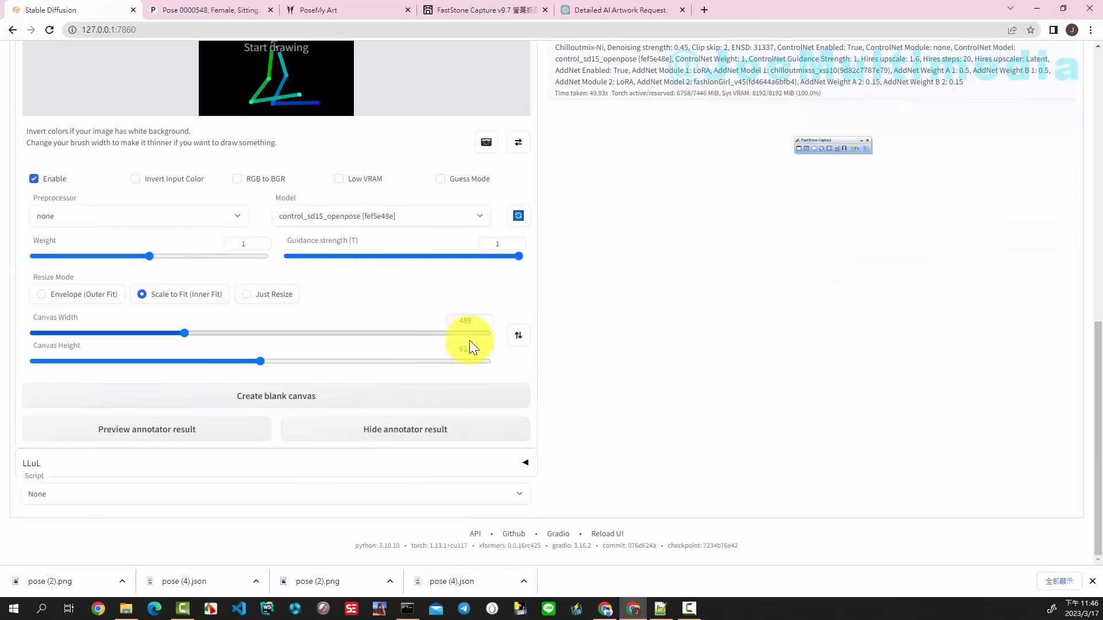
pyautogui.scroll(1, 470, 341)
pyautogui.doubleClick(468, 381)
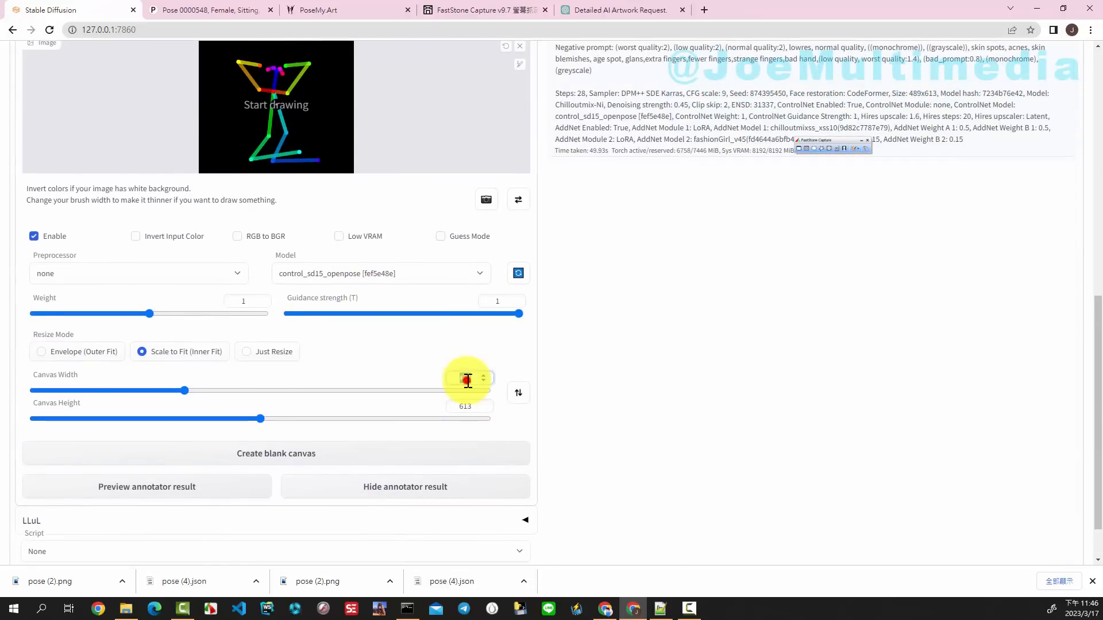
pyautogui.write('417')
# Recheck the canvas size in the OpenPose Editor and set the txt2img output to width 417 and height 371.
pyautogui.scroll(2, 455, 391)
pyautogui.scroll(8, 455, 391)
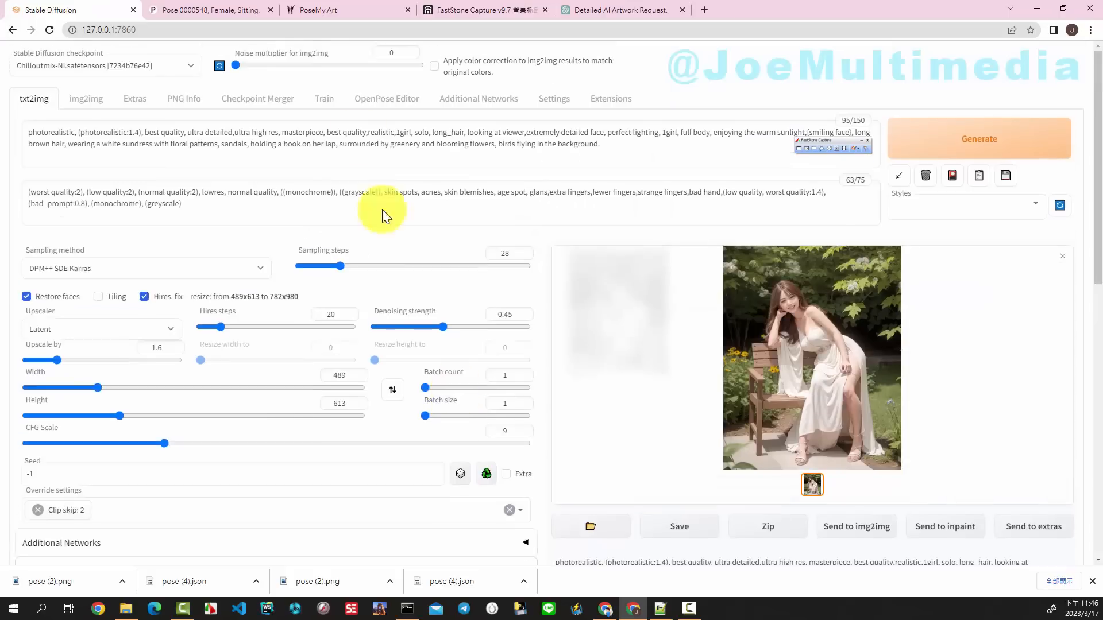
pyautogui.click(382, 100)
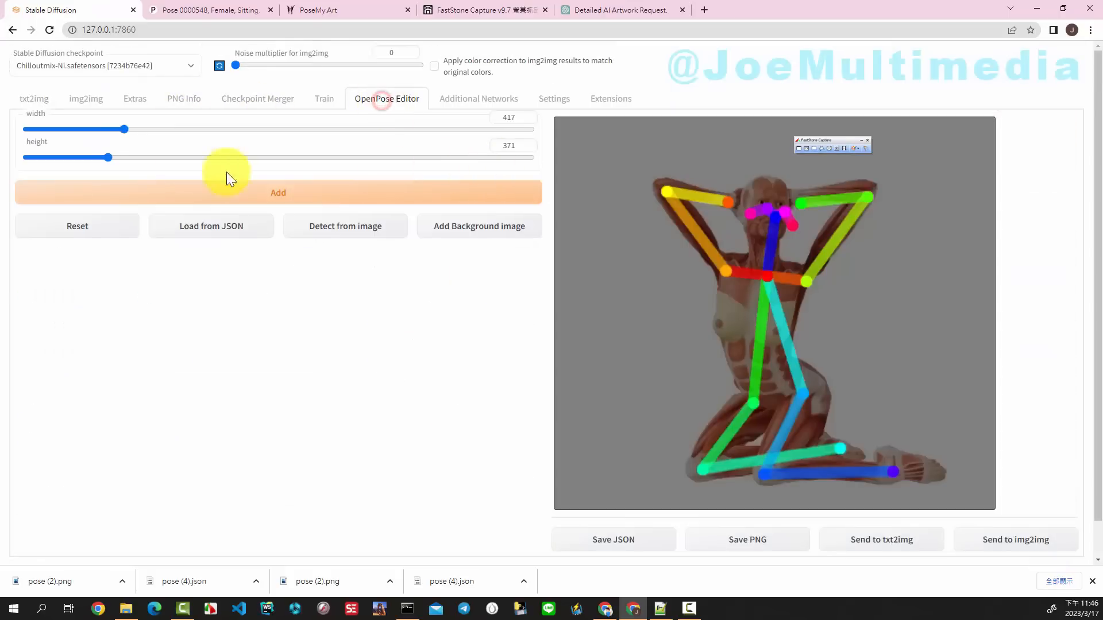
pyautogui.click(39, 100)
pyautogui.doubleClick(337, 376)
pyautogui.write('417')
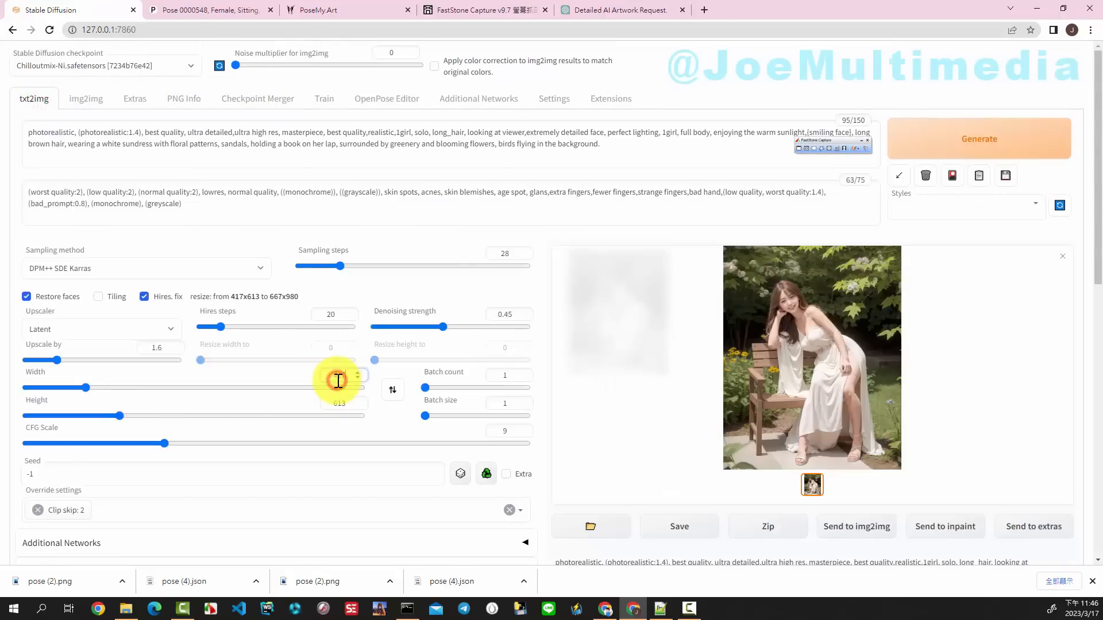
pyautogui.doubleClick(336, 402)
pyautogui.write('371')
# Set the ControlNet canvas height to 371.
pyautogui.scroll(-11, 333, 422)
pyautogui.doubleClick(461, 351)
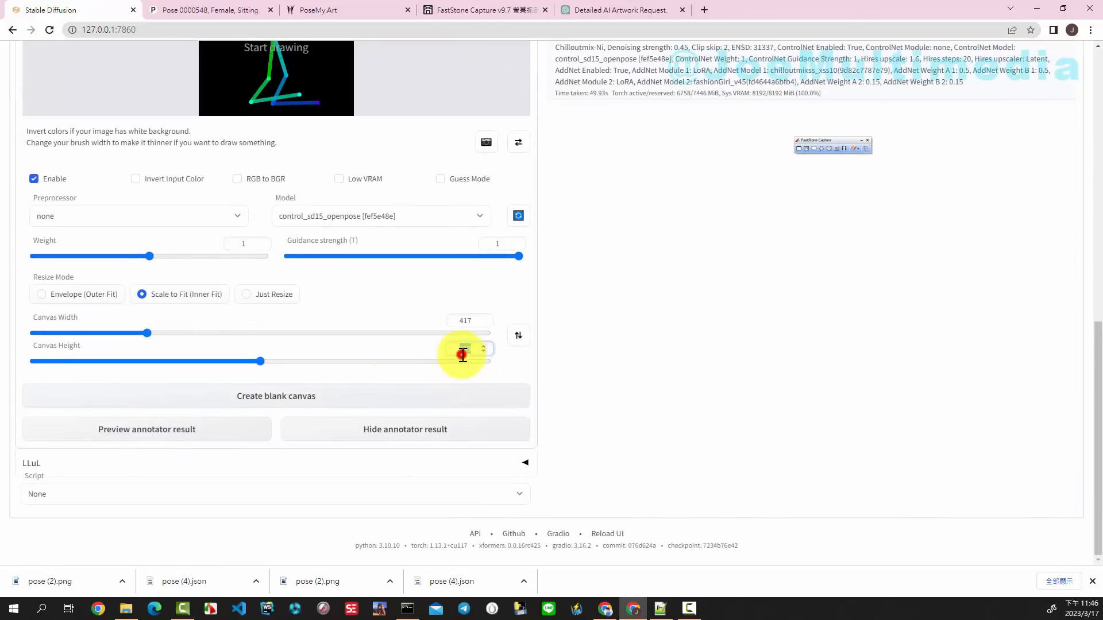
pyautogui.write('371')
# Generate the image from the kneeling pose and view the result enlarged.
pyautogui.scroll(10, 498, 395)
pyautogui.scroll(1, 499, 394)
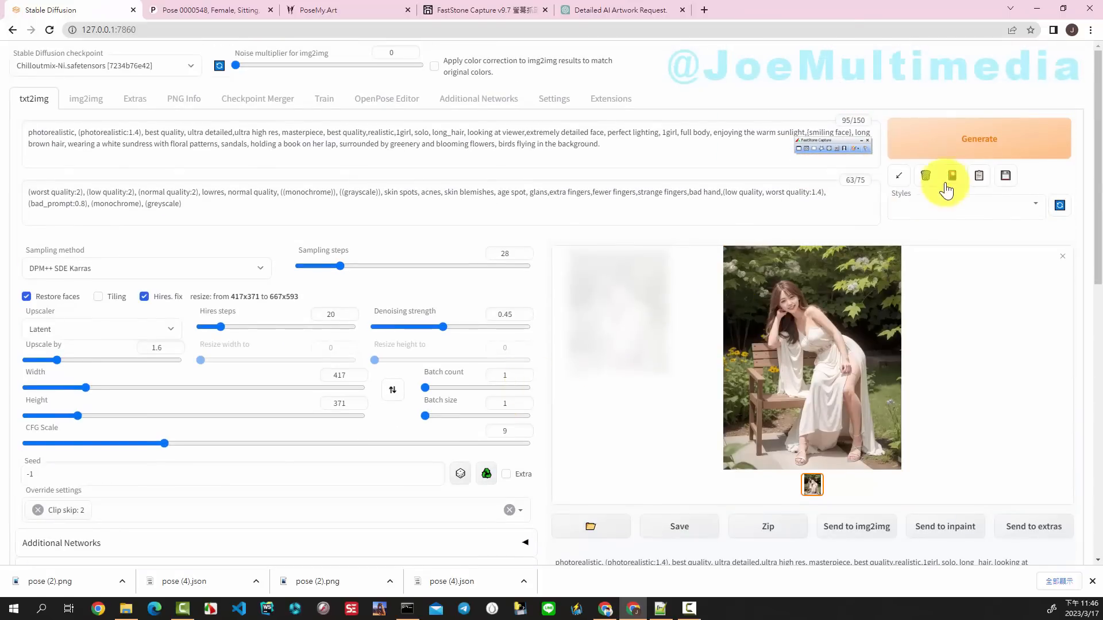
pyautogui.click(955, 143)
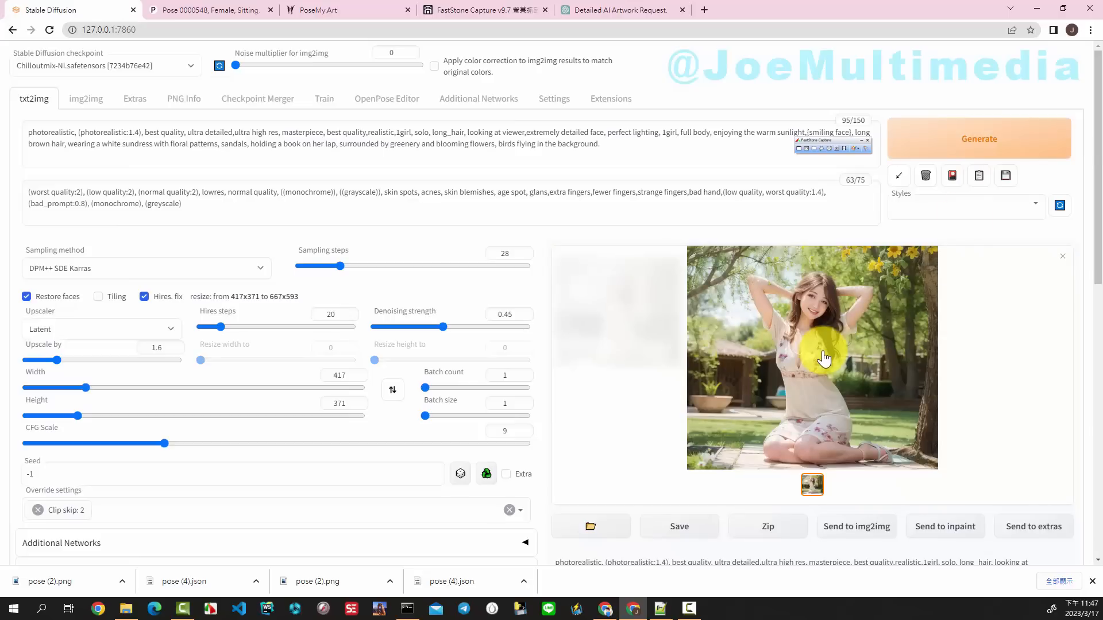
pyautogui.click(822, 357)
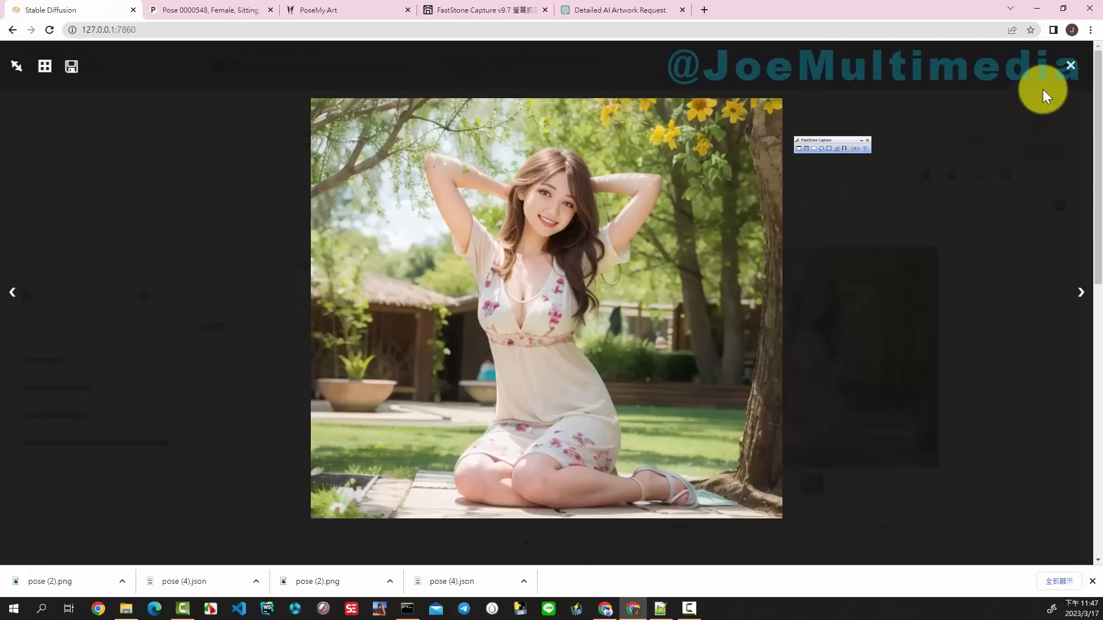
pyautogui.click(1076, 68)
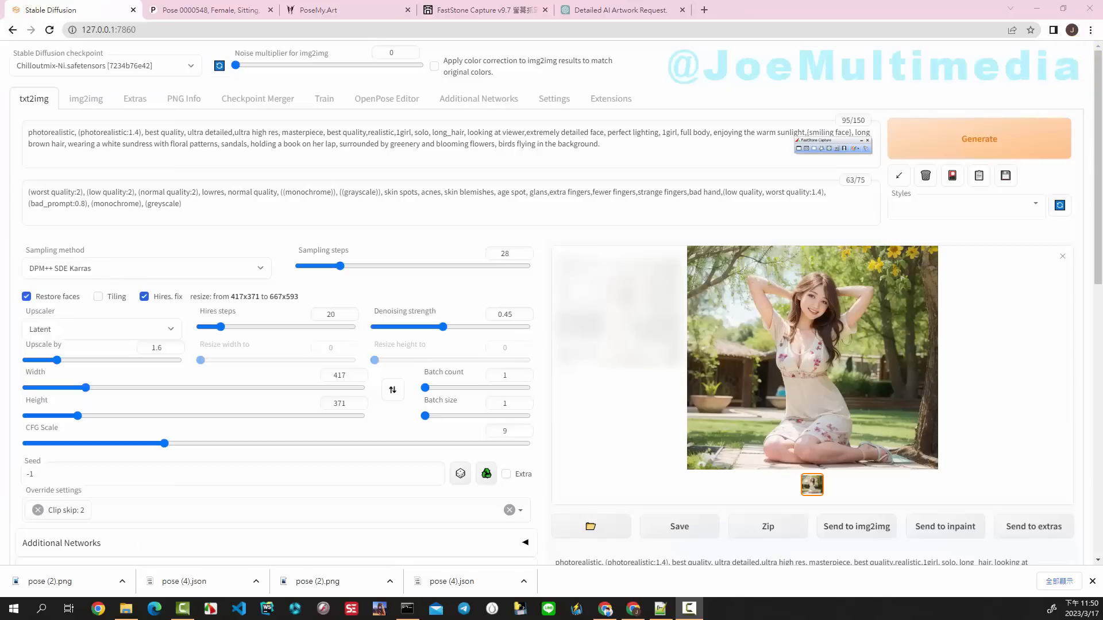
# Compare the OpenPose skeleton with the reference figure on the pose site, and view the txt2img result enlarged.
pyautogui.click(384, 106)
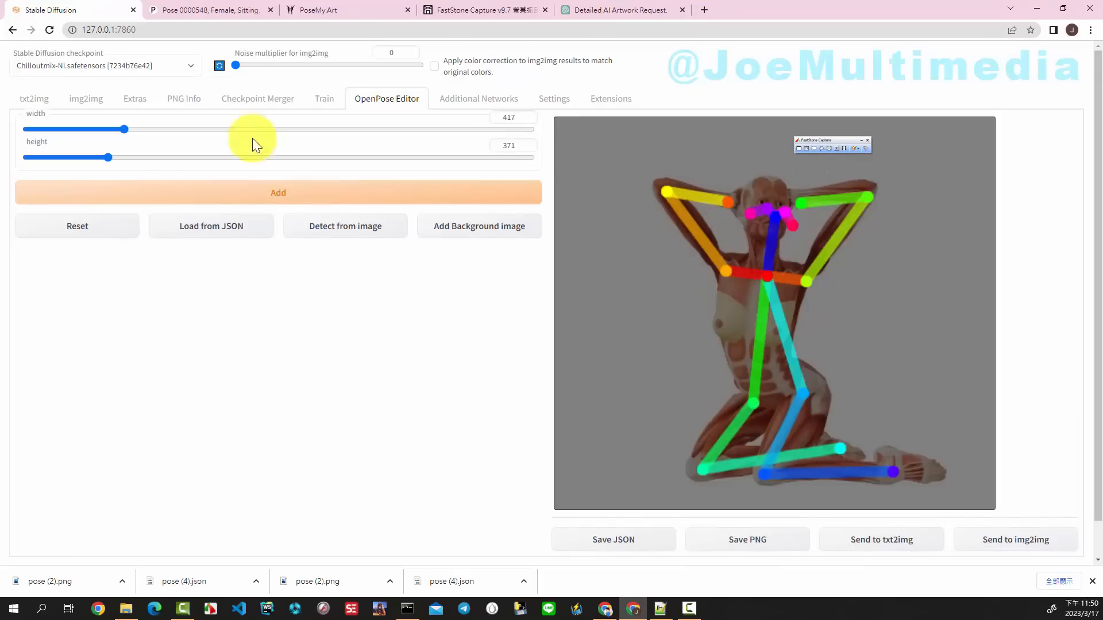
pyautogui.click(199, 8)
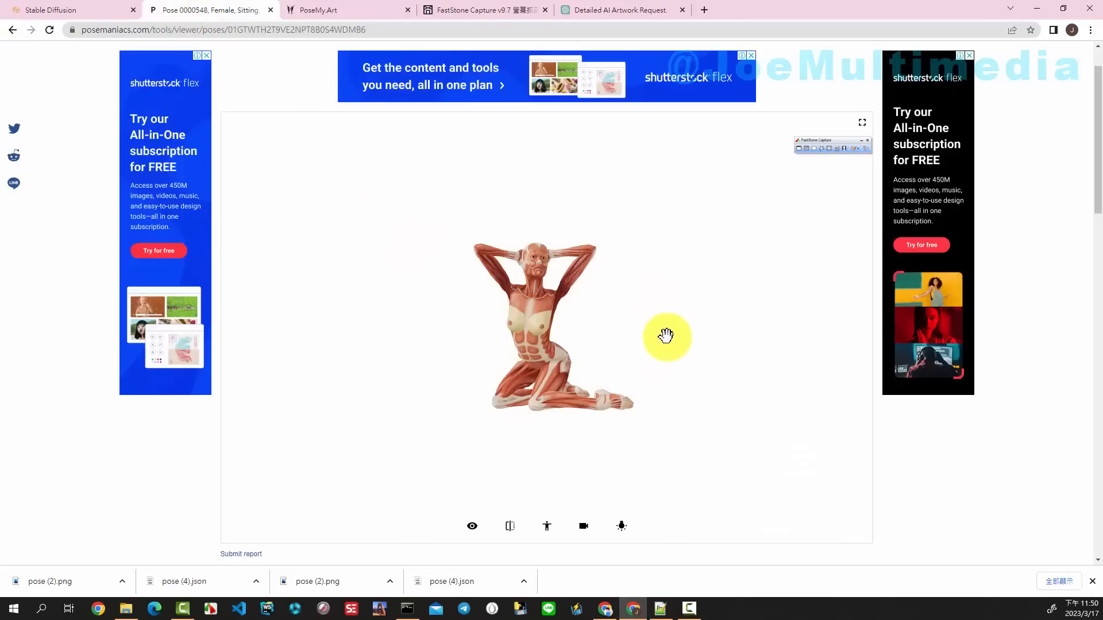
pyautogui.click(78, 9)
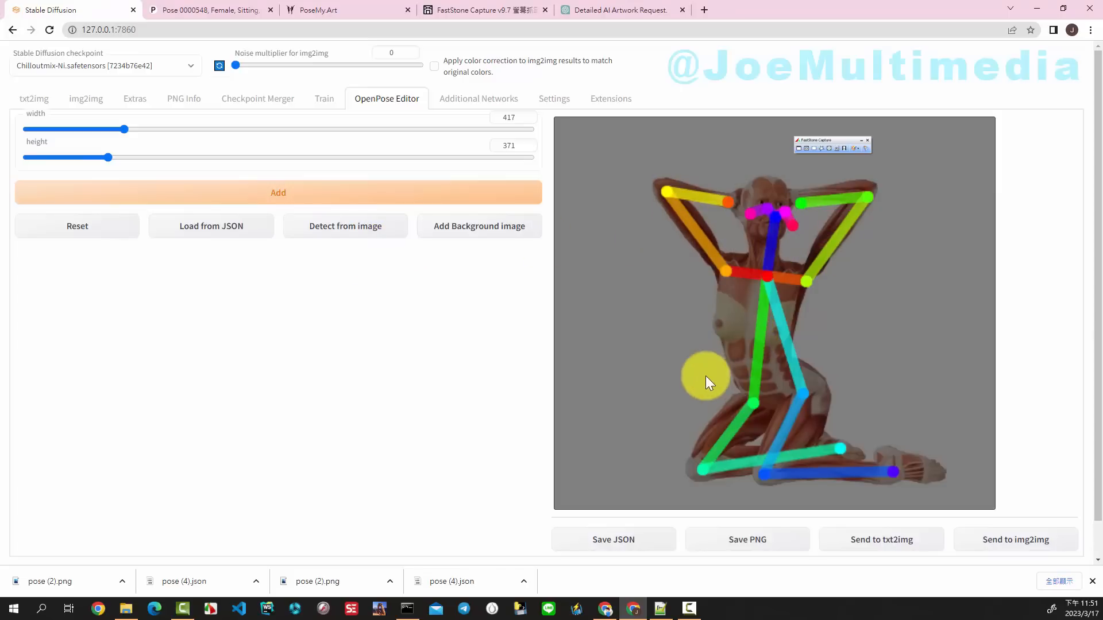
pyautogui.click(35, 102)
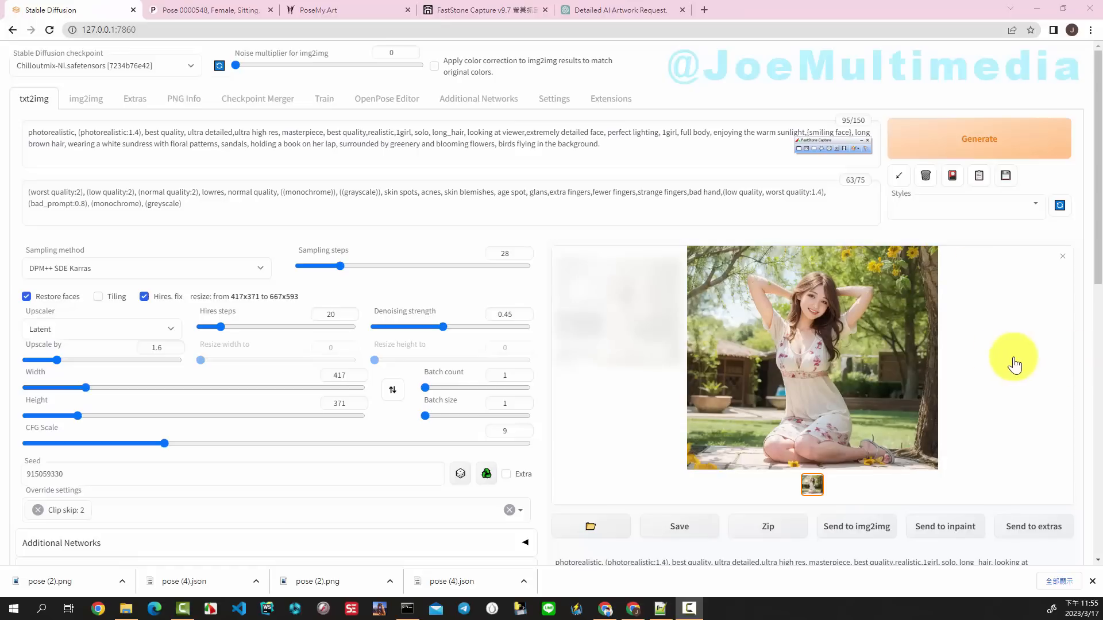
pyautogui.click(846, 368)
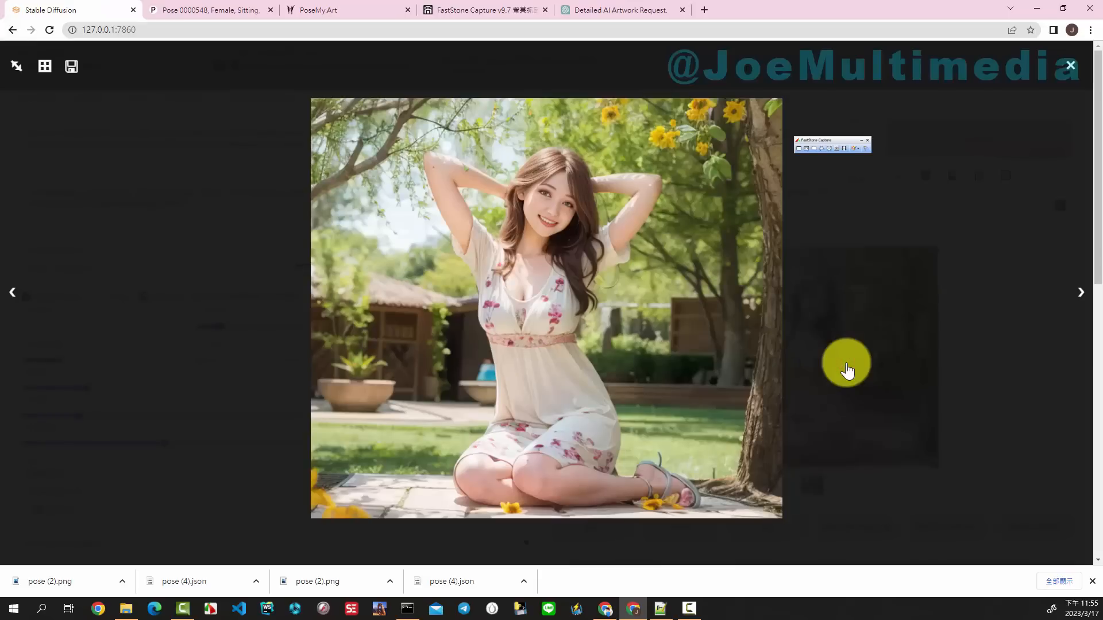